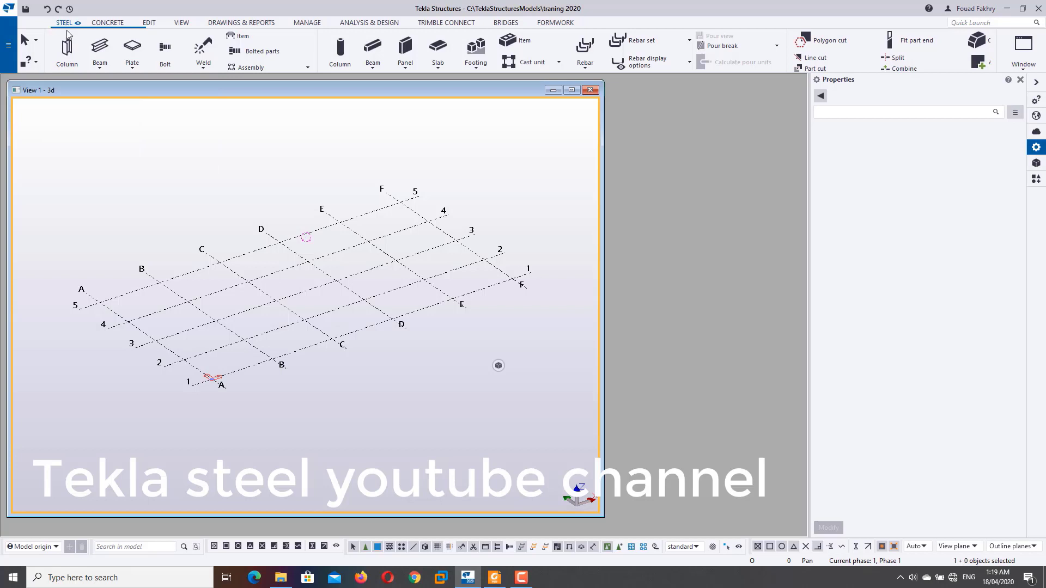
Start the steel Column command, briefly trying Beam first, so the Steel column properties appear
{"action": "left_click", "coordinate": [67, 50]}
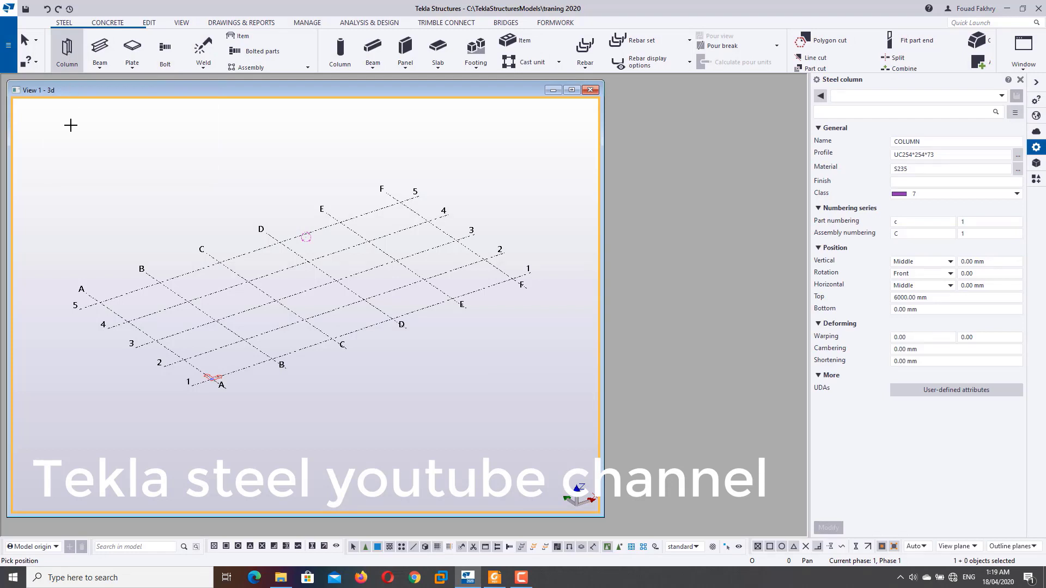
{"action": "left_click", "coordinate": [100, 51]}
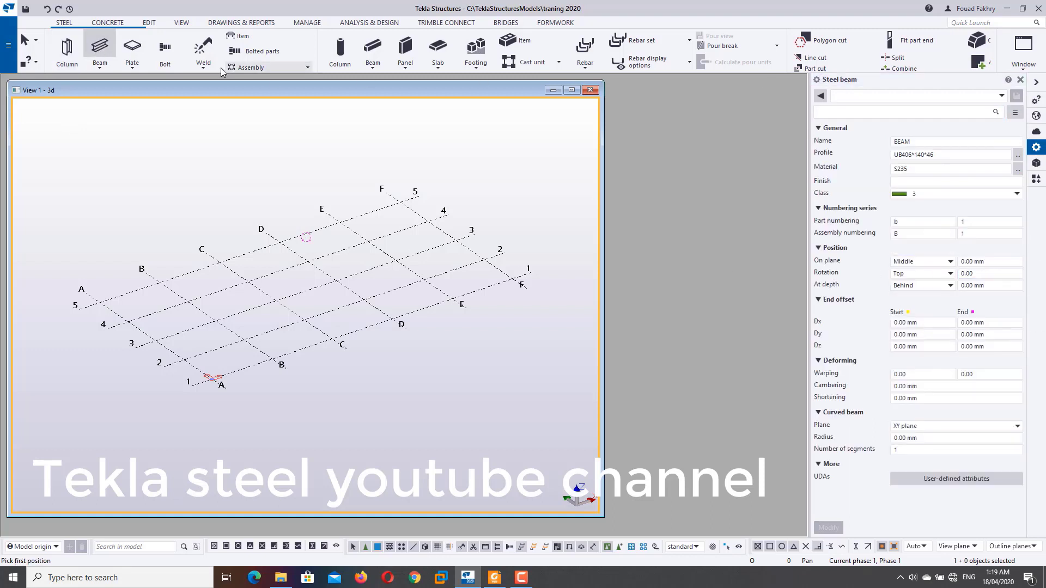
{"action": "left_click", "coordinate": [66, 55]}
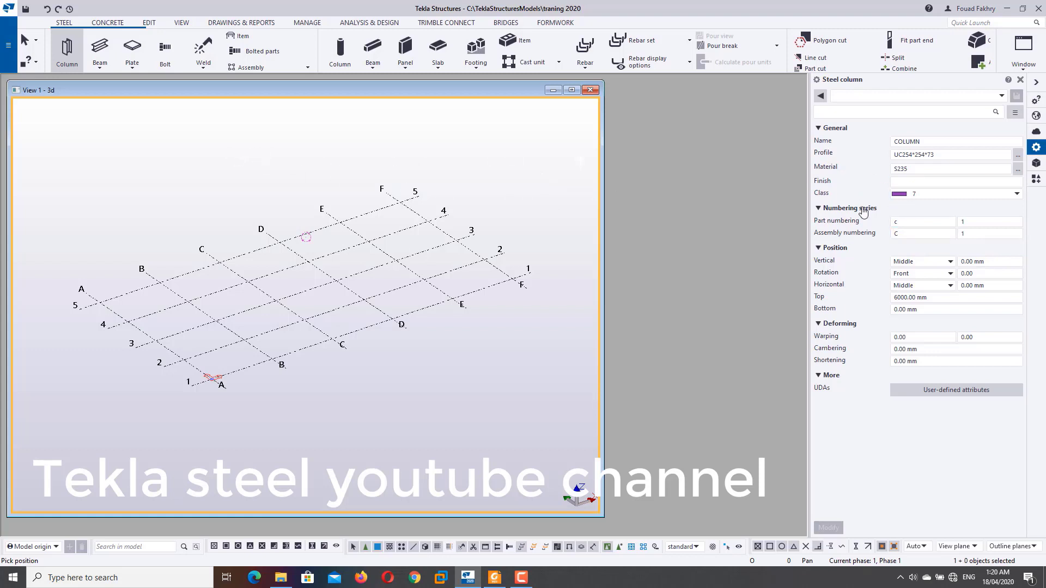
Give the column assembly prefix MC, assembly start number 1000, and the name MAIN COLUMN
{"action": "double_click", "coordinate": [925, 234]}
{"action": "type", "text": "M"}
{"action": "type", "text": "A"}
{"action": "type", "text": "C"}
{"action": "left_click", "coordinate": [975, 235]}
{"action": "double_click", "coordinate": [975, 235]}
{"action": "type", "text": "1"}
{"action": "type", "text": "000"}
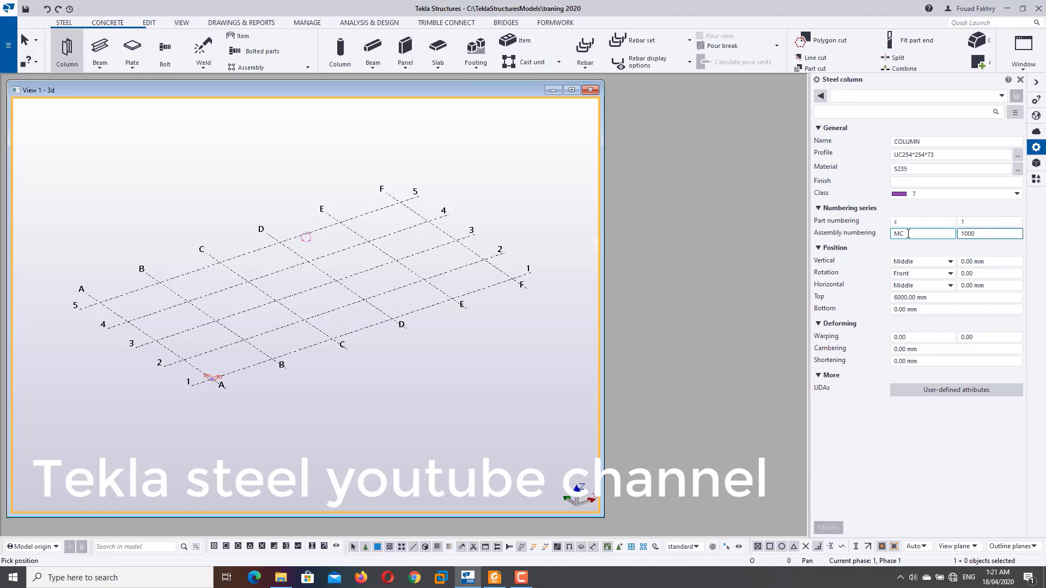
{"action": "left_click", "coordinate": [901, 142]}
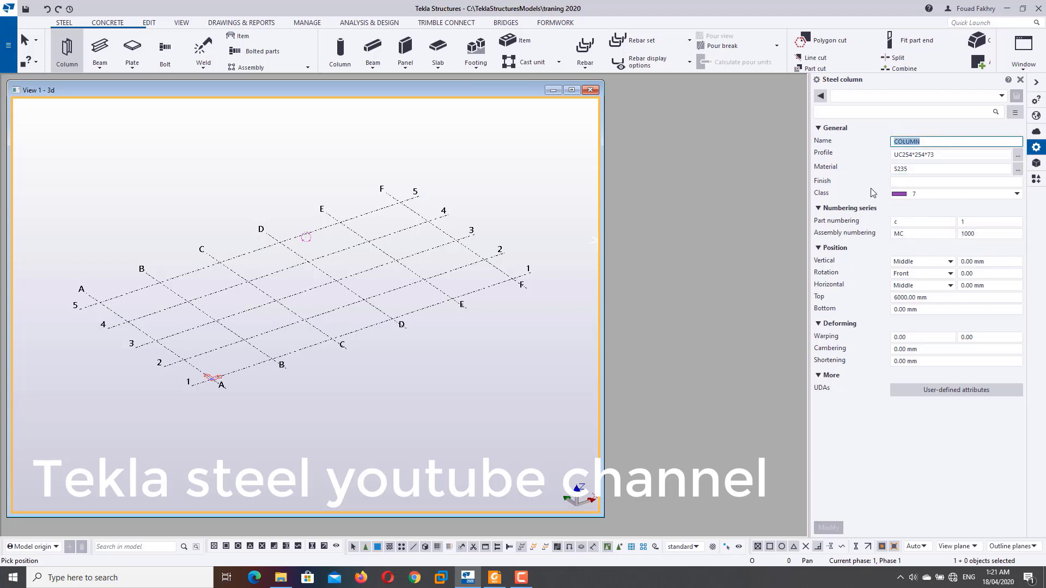
{"action": "type", "text": "MAIN"}
{"action": "type", "text": " COL"}
{"action": "type", "text": "UMN"}
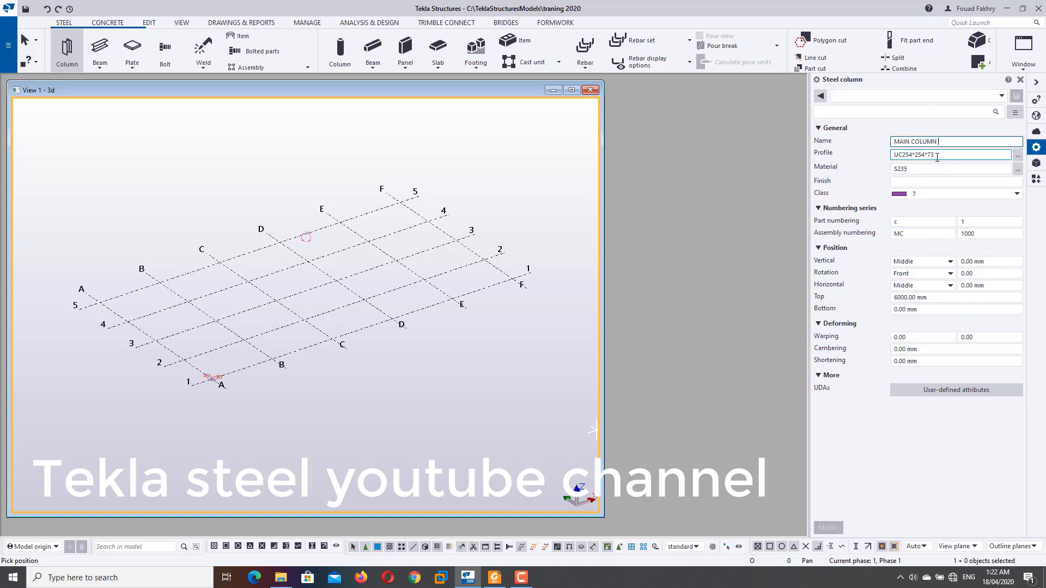
Pick IPE450 from the I profiles > IPE family in Select Profile, and apply it
{"action": "left_click", "coordinate": [1017, 156]}
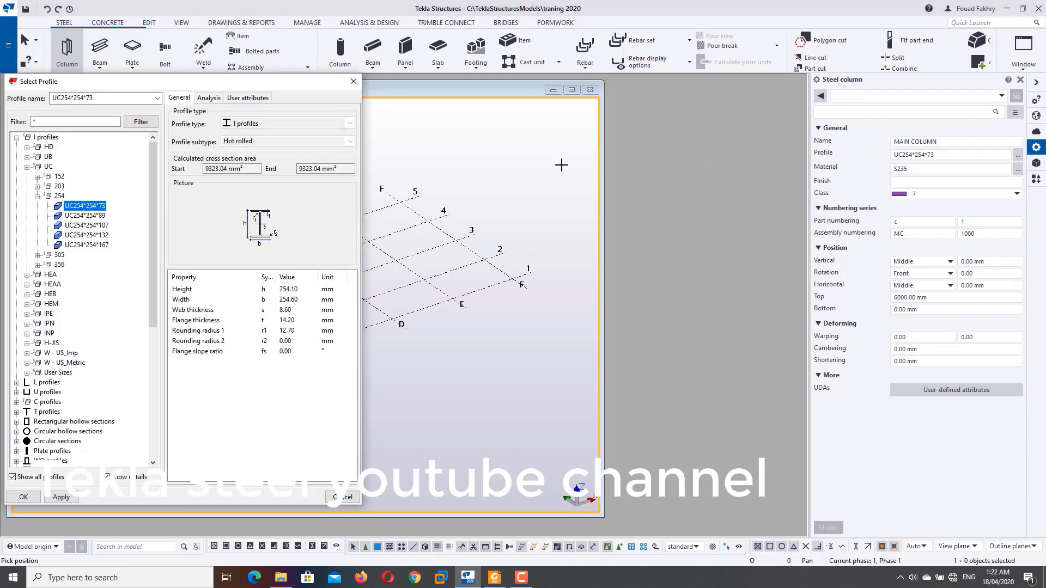
{"action": "left_click_drag", "start_coordinate": [97, 90], "coordinate": [278, 91]}
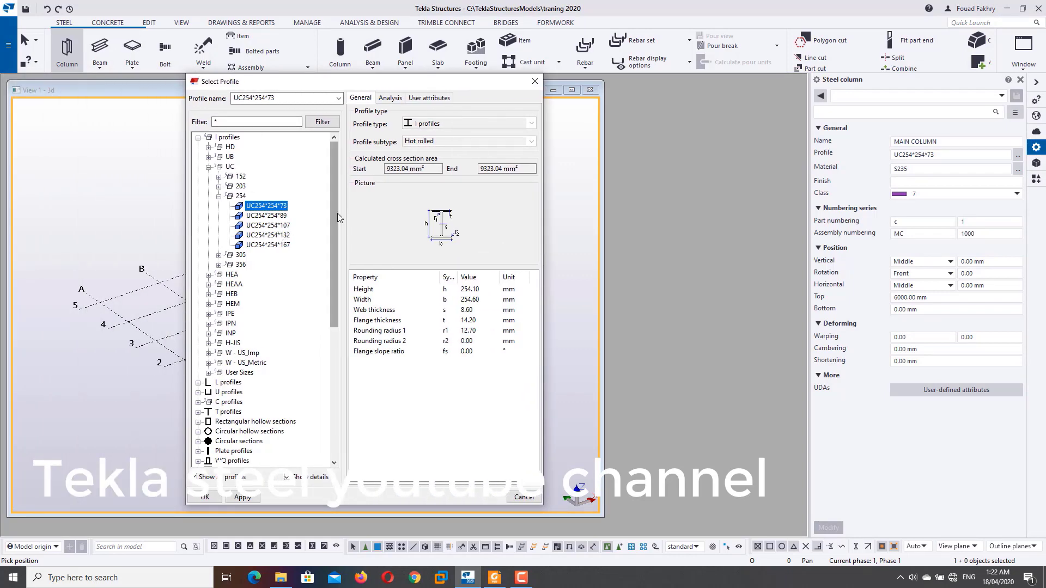
{"action": "mouse_move", "coordinate": [338, 214]}
{"action": "left_mouse_down"}
{"action": "mouse_move", "coordinate": [329, 297]}
{"action": "mouse_move", "coordinate": [334, 252]}
{"action": "left_mouse_up"}
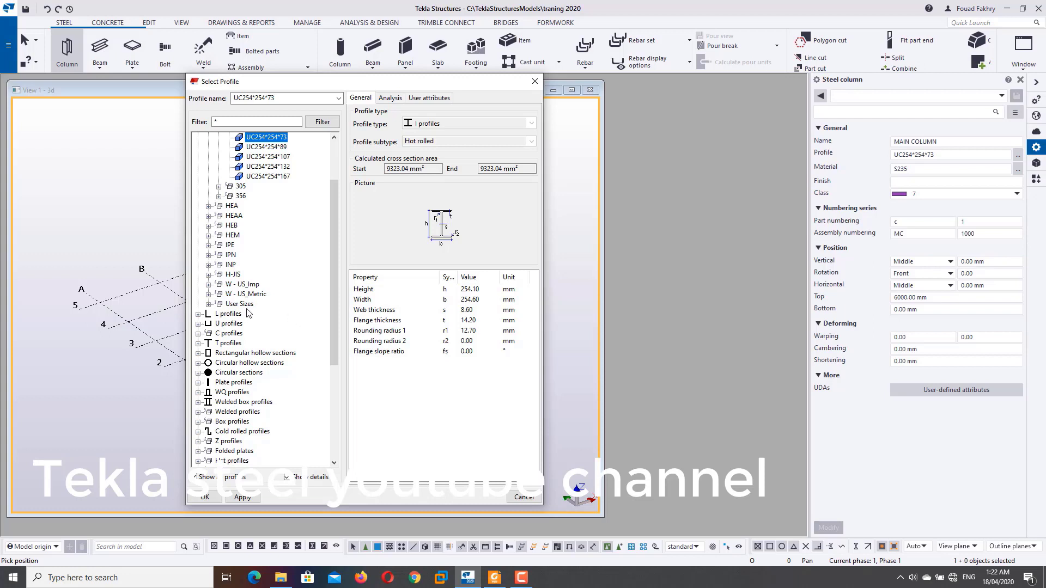
{"action": "scroll", "coordinate": [265, 306], "scroll_direction": "down", "scroll_amount": 1}
{"action": "scroll", "coordinate": [265, 305], "scroll_direction": "up", "scroll_amount": 1}
{"action": "left_click", "coordinate": [209, 246]}
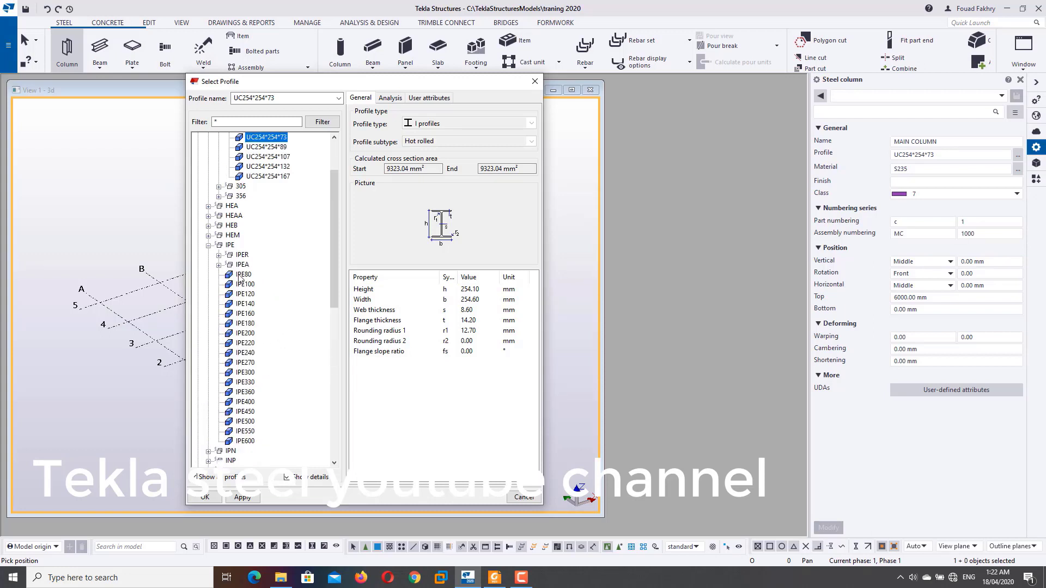
{"action": "left_click", "coordinate": [231, 413]}
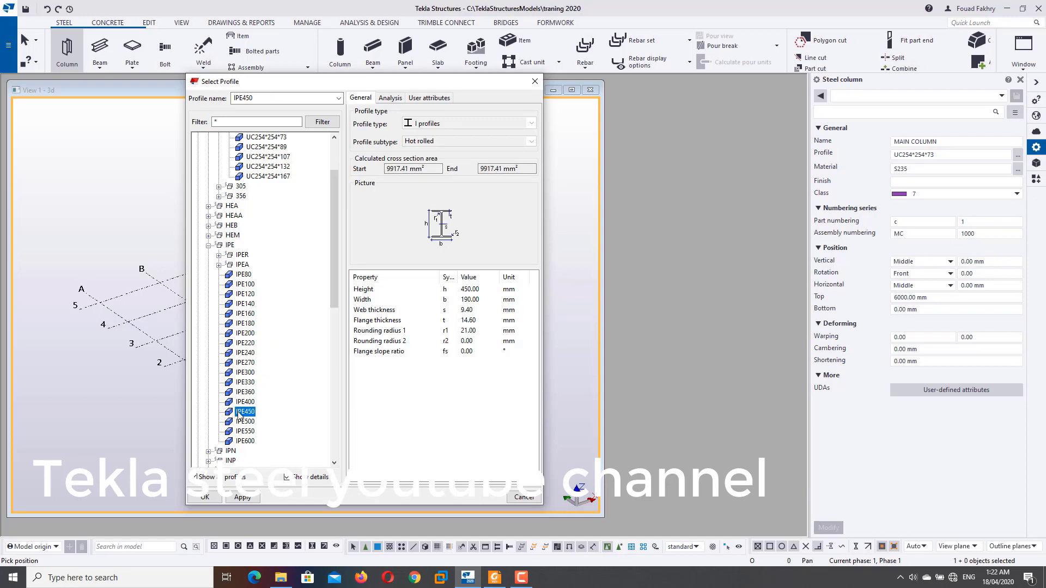
{"action": "left_click", "coordinate": [236, 498]}
{"action": "left_click", "coordinate": [218, 499]}
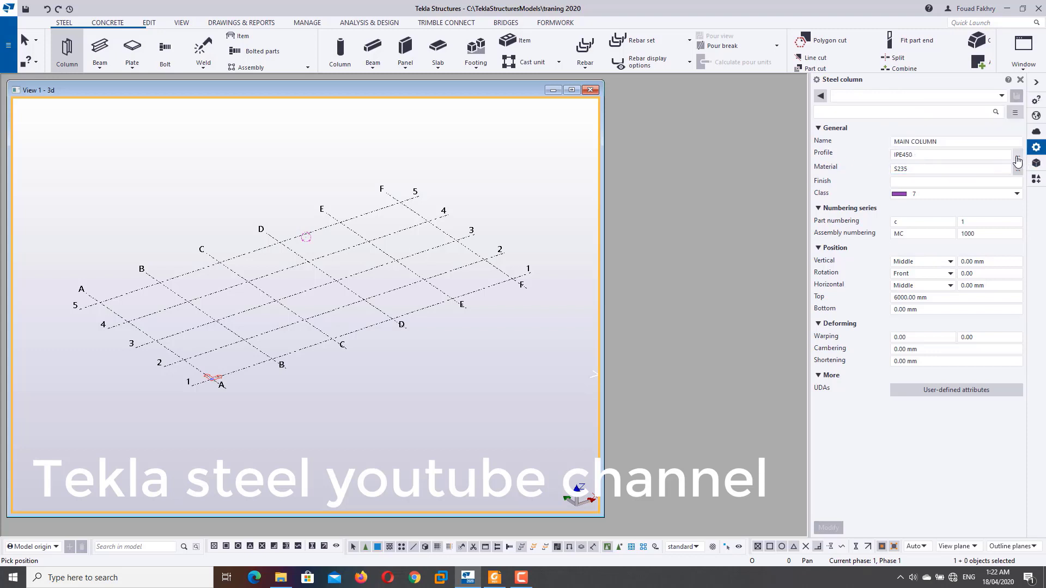
Retype the profile value in the Properties panel so it reads IPE450
{"action": "double_click", "coordinate": [940, 152]}
{"action": "type", "text": "I"}
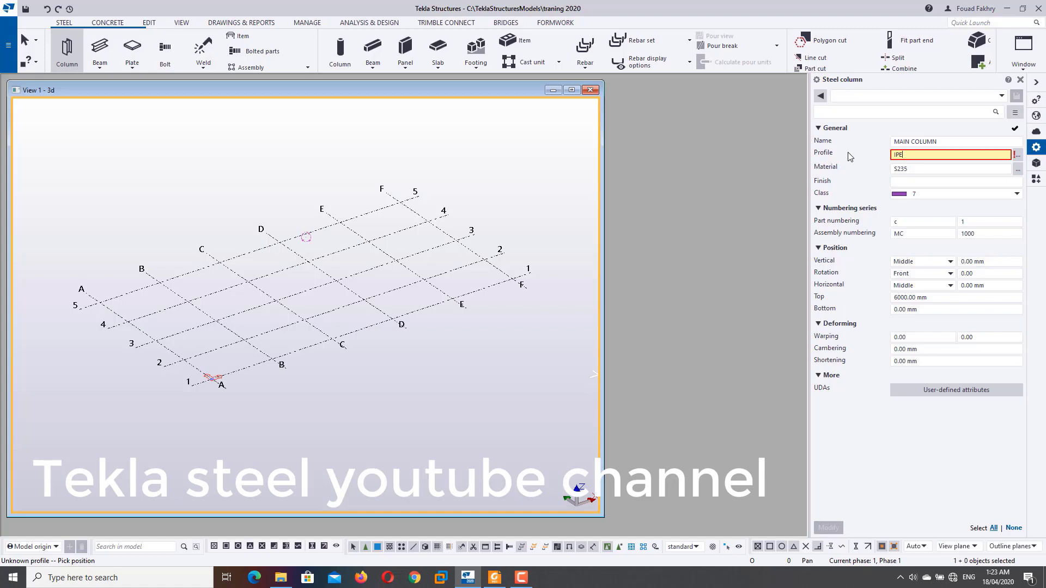
{"action": "type", "text": "0"}
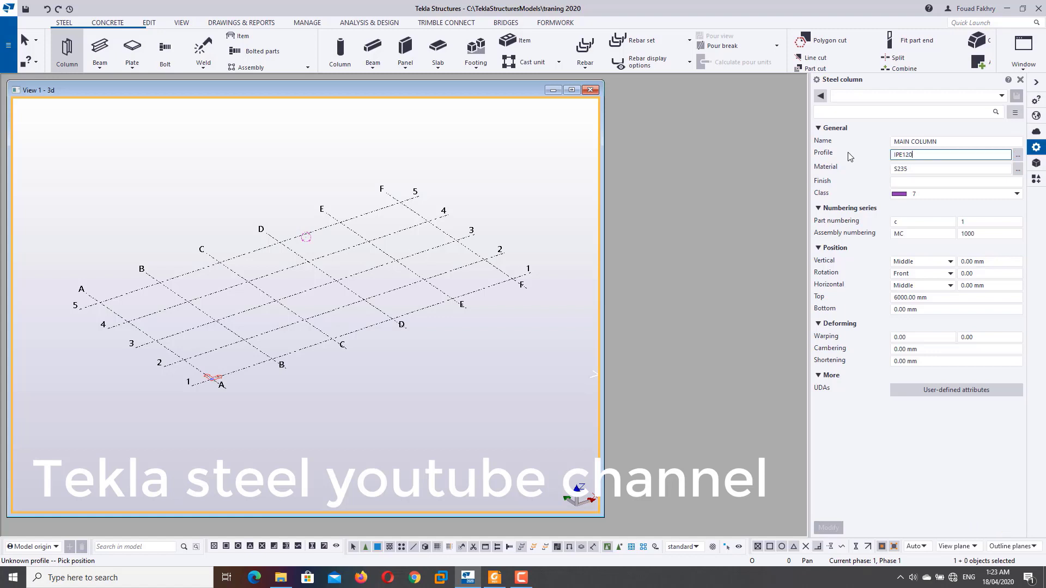
{"action": "key", "text": "BackSpace"}
{"action": "type", "text": "45"}
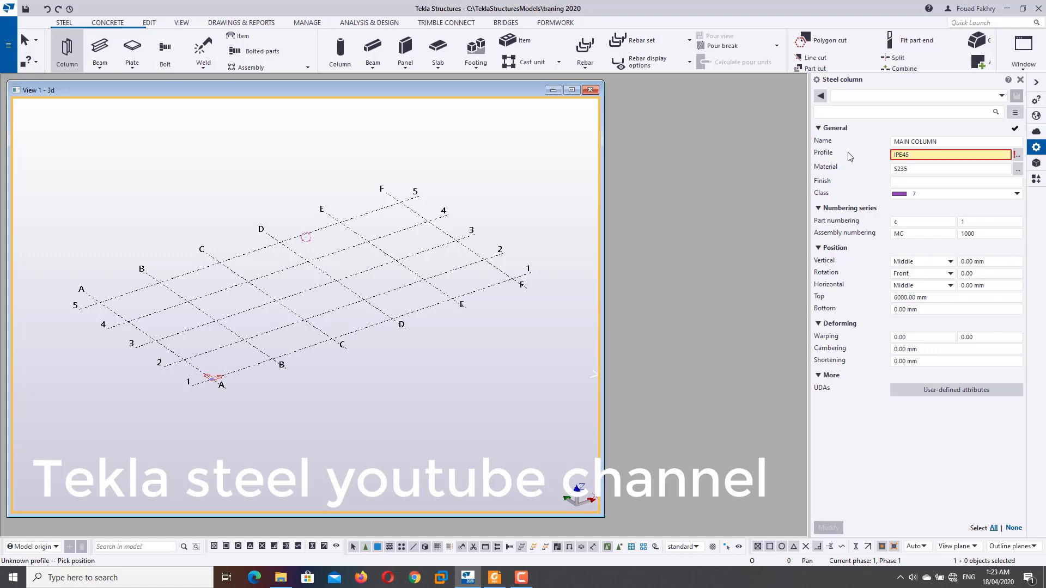
{"action": "type", "text": "0"}
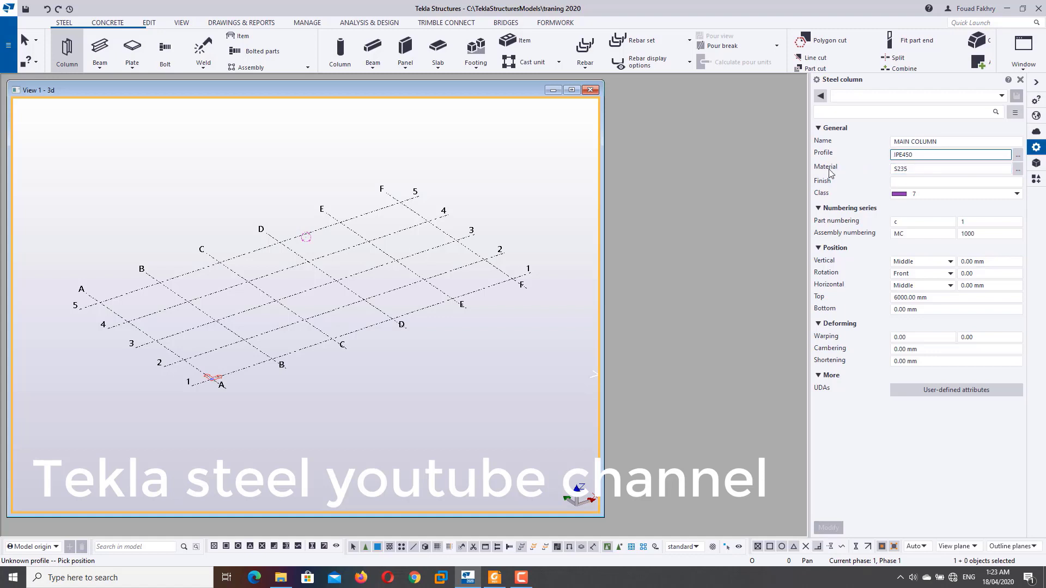
Choose S275JR in the Select Material list and confirm it as the column material
{"action": "left_click", "coordinate": [1018, 169]}
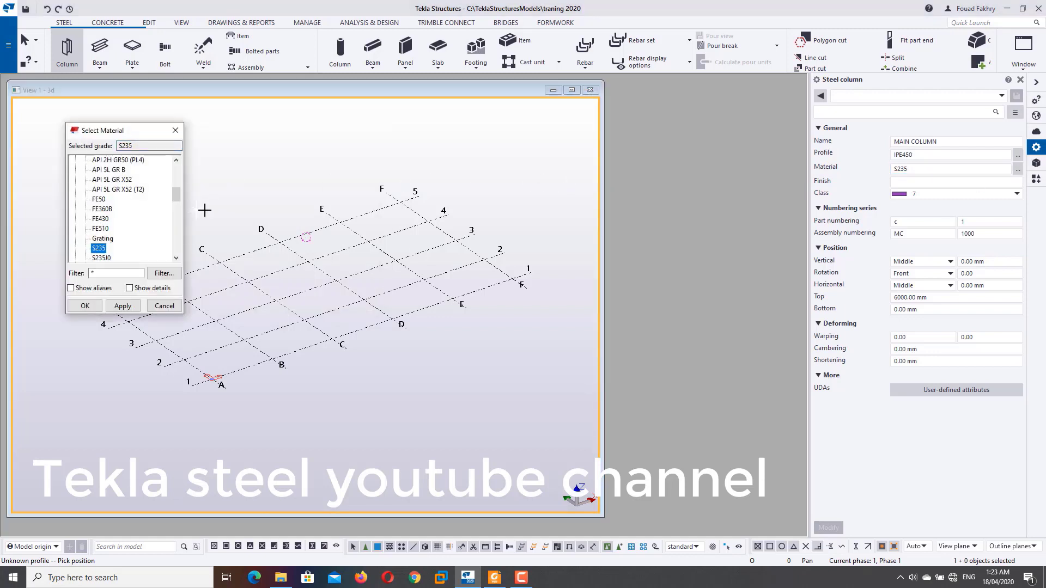
{"action": "left_click_drag", "start_coordinate": [178, 198], "coordinate": [177, 169]}
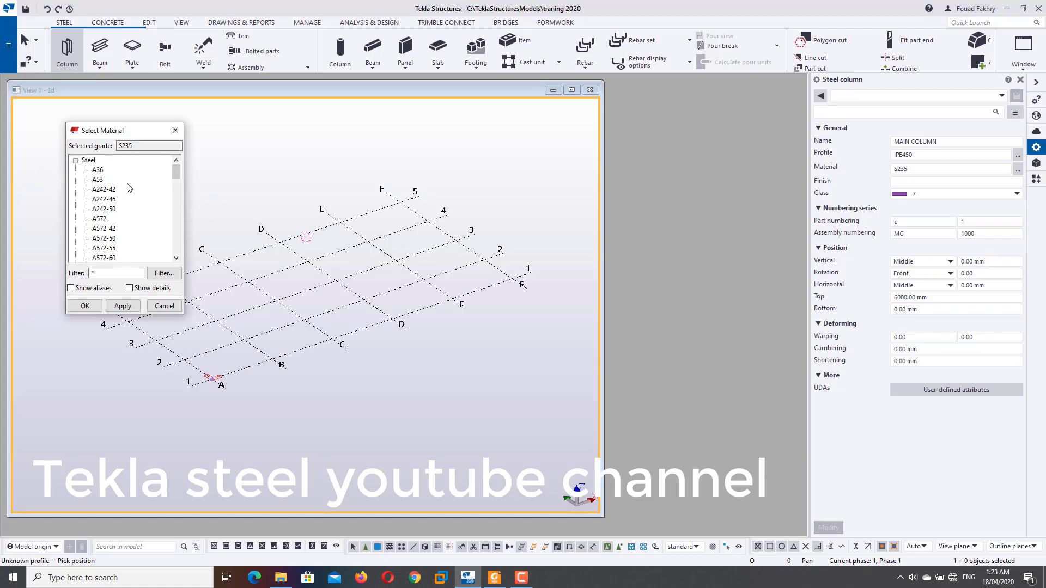
{"action": "left_click_drag", "start_coordinate": [173, 173], "coordinate": [173, 210]}
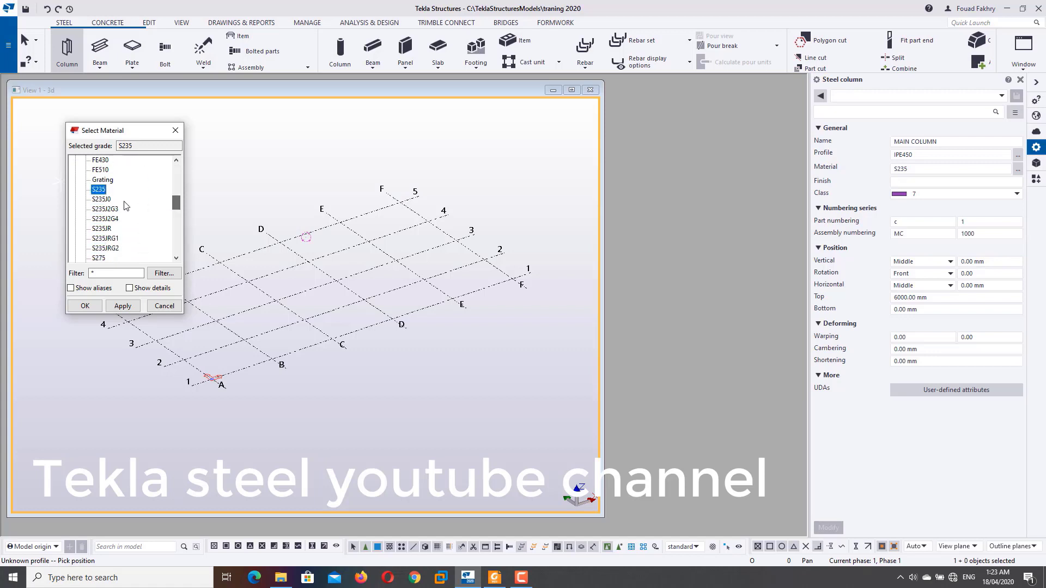
{"action": "left_click", "coordinate": [103, 230]}
{"action": "scroll", "coordinate": [142, 240], "scroll_direction": "down", "scroll_amount": 1}
{"action": "scroll", "coordinate": [142, 240], "scroll_direction": "down", "scroll_amount": 1}
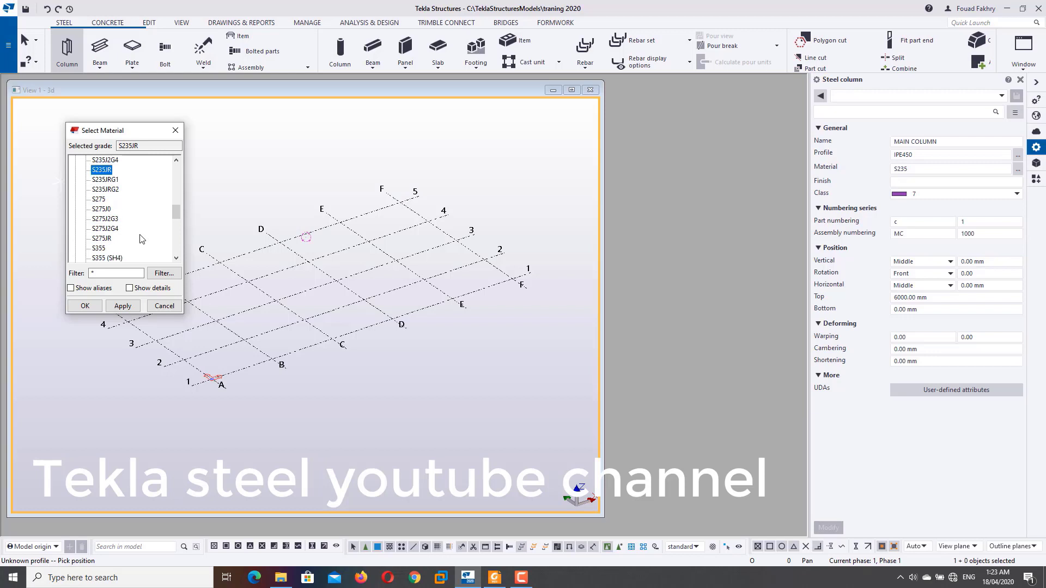
{"action": "left_click", "coordinate": [107, 239]}
{"action": "left_click", "coordinate": [123, 306]}
{"action": "left_click", "coordinate": [84, 306]}
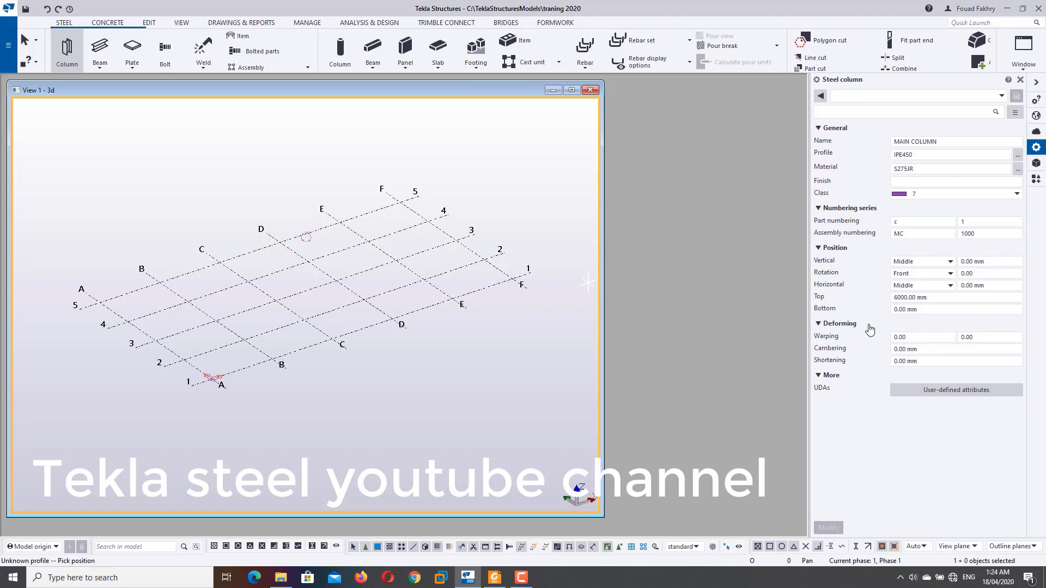
Save the current column properties as the settings file MAINC
{"action": "left_click", "coordinate": [929, 182]}
{"action": "left_click", "coordinate": [889, 96]}
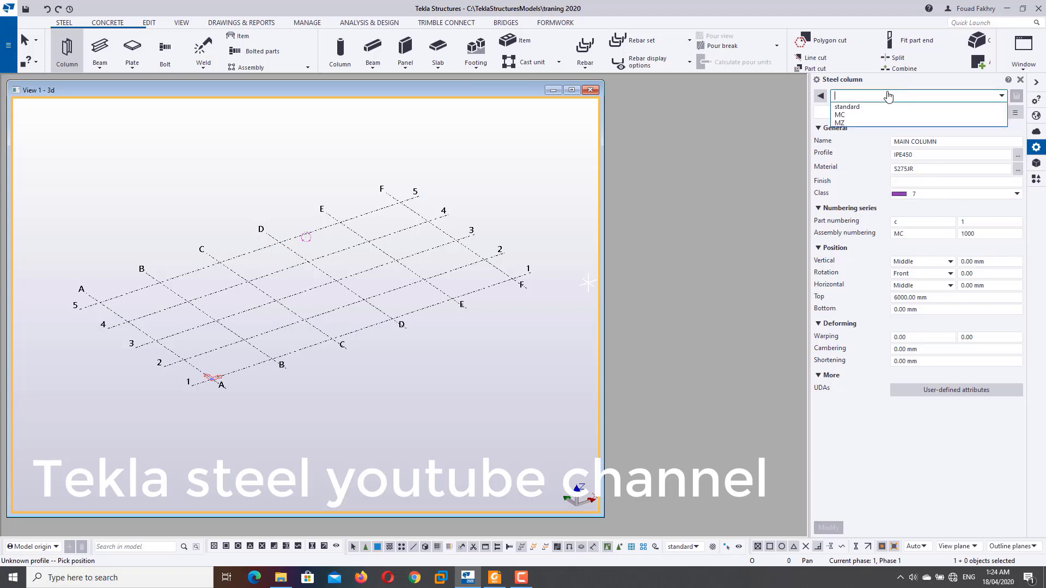
{"action": "type", "text": "M"}
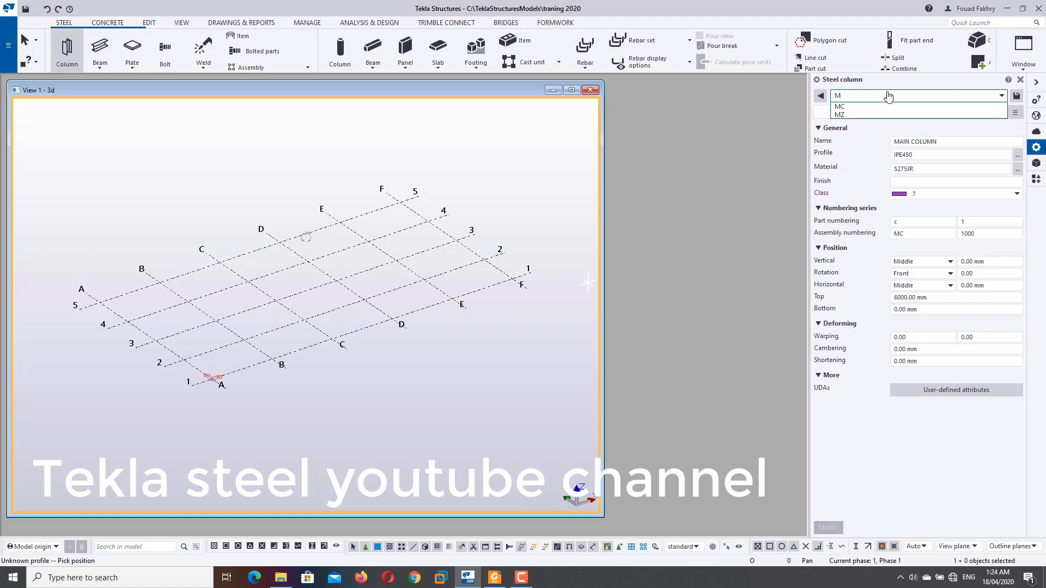
{"action": "type", "text": "C"}
{"action": "key", "text": "BackSpace"}
{"action": "type", "text": "INC"}
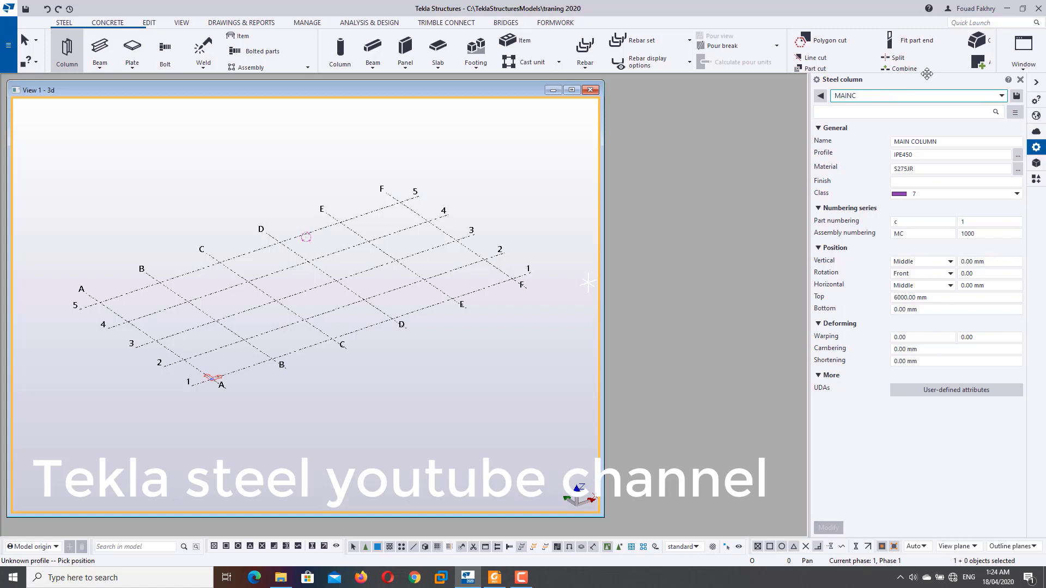
{"action": "left_click", "coordinate": [1016, 97]}
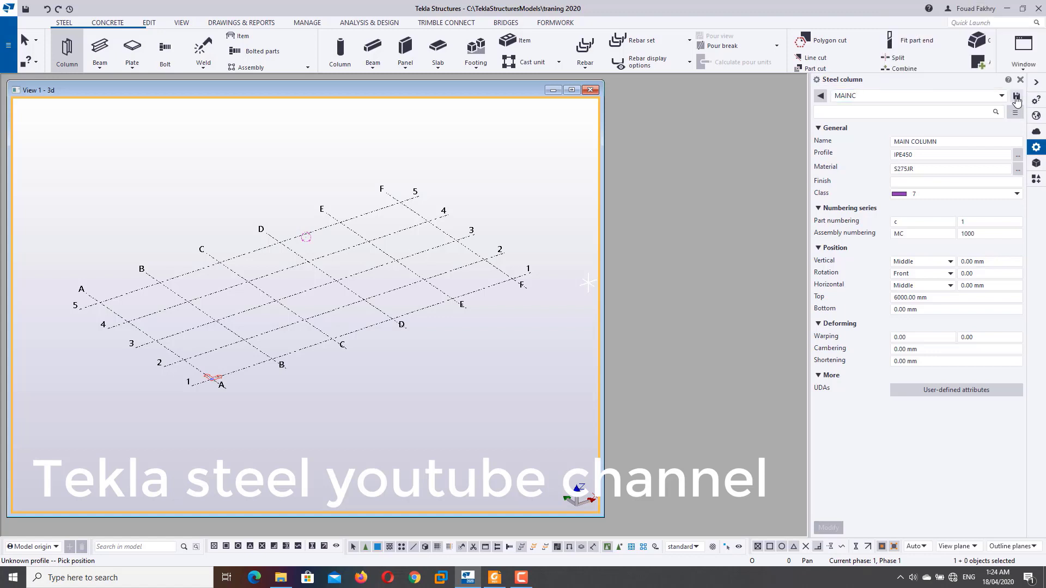
{"action": "left_click", "coordinate": [951, 101]}
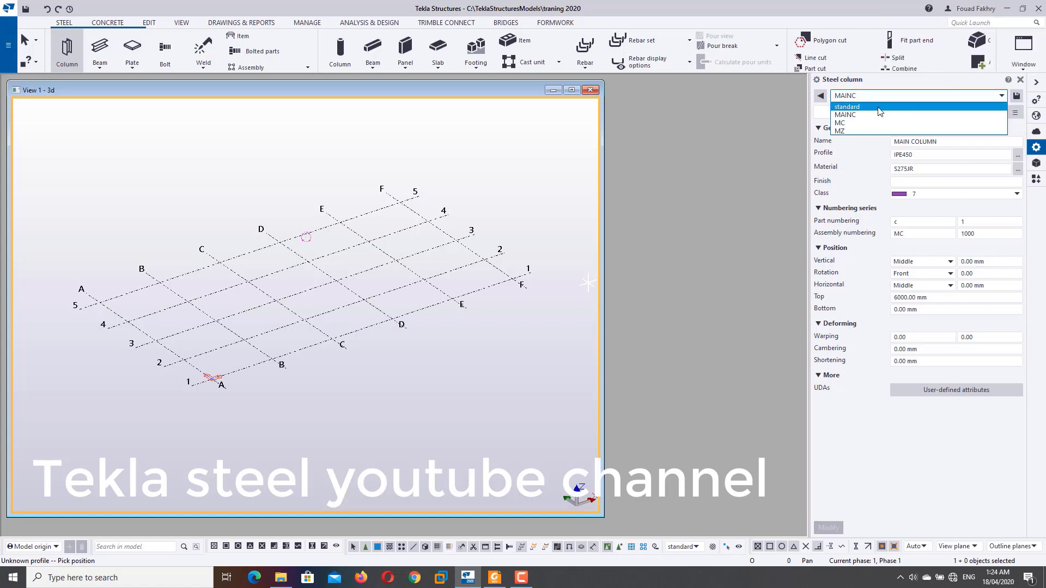
{"action": "left_click", "coordinate": [876, 170]}
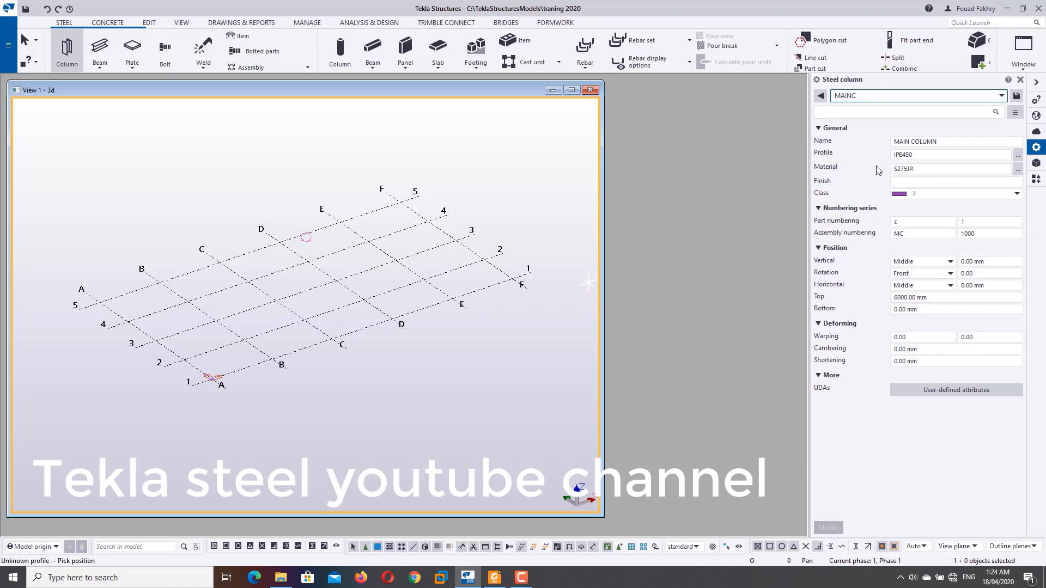
{"action": "left_click", "coordinate": [866, 97]}
{"action": "triple_click", "coordinate": [951, 142]}
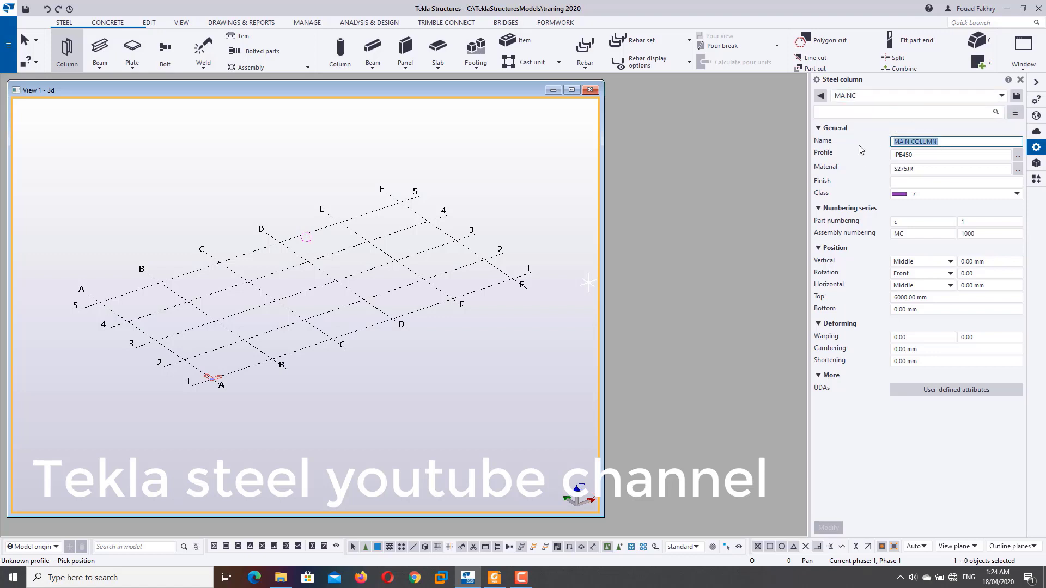
Rename the column END WALL, with profile IPE200 and class 1
{"action": "type", "text": "END WALL"}
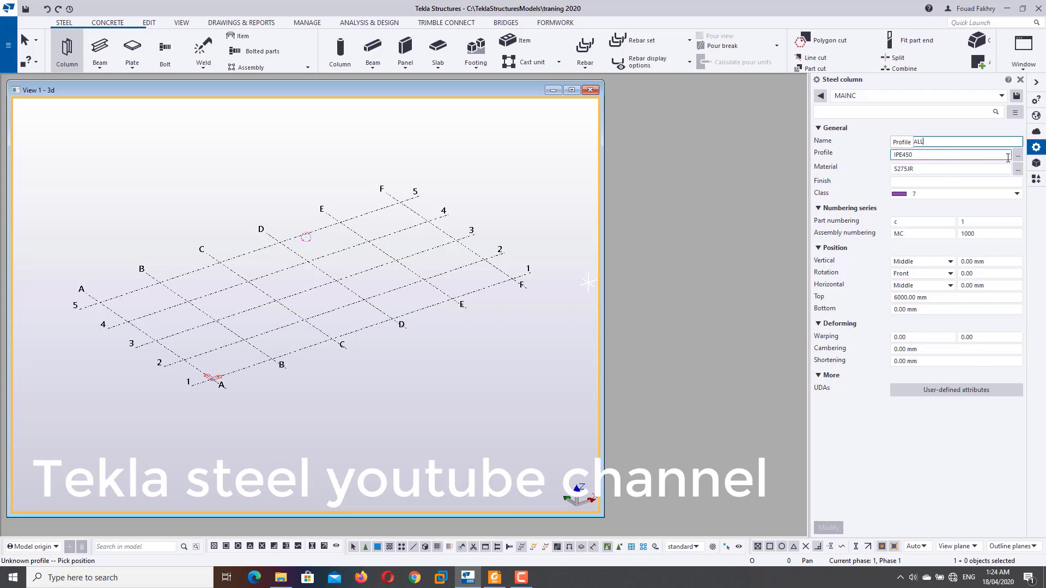
{"action": "left_click_drag", "start_coordinate": [1004, 157], "coordinate": [907, 157]}
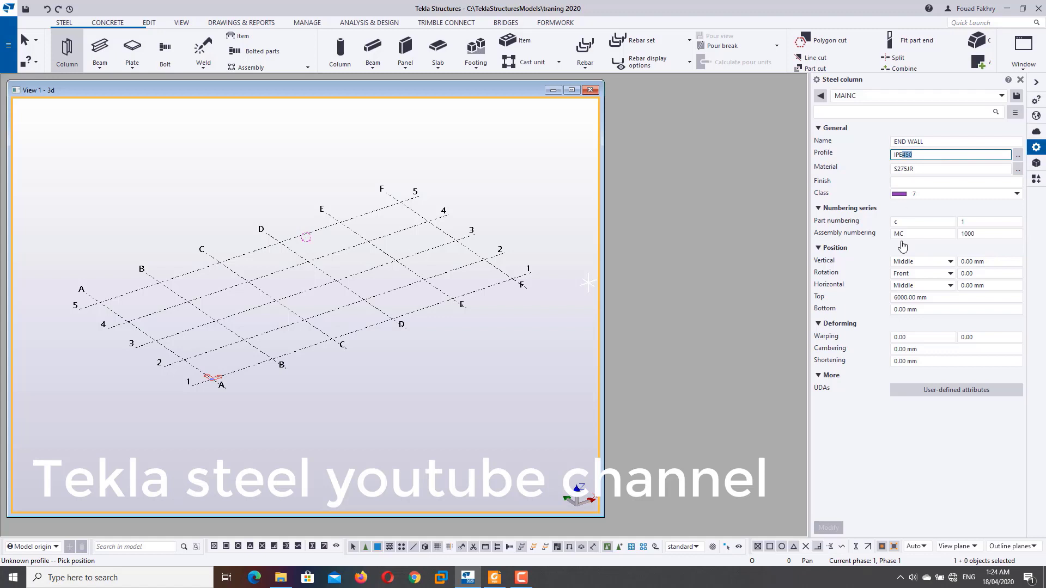
{"action": "type", "text": "200"}
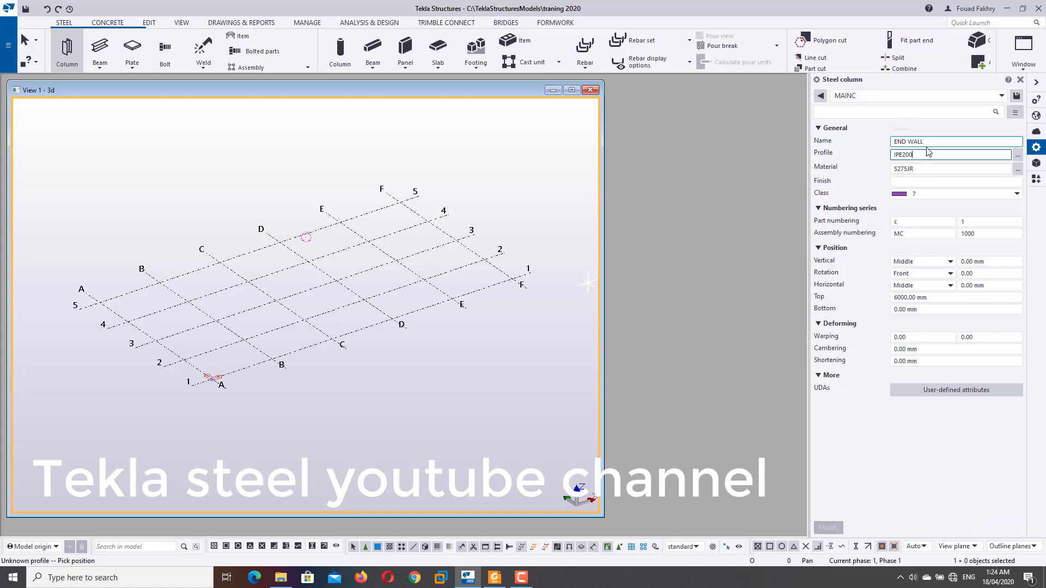
{"action": "left_click", "coordinate": [924, 170]}
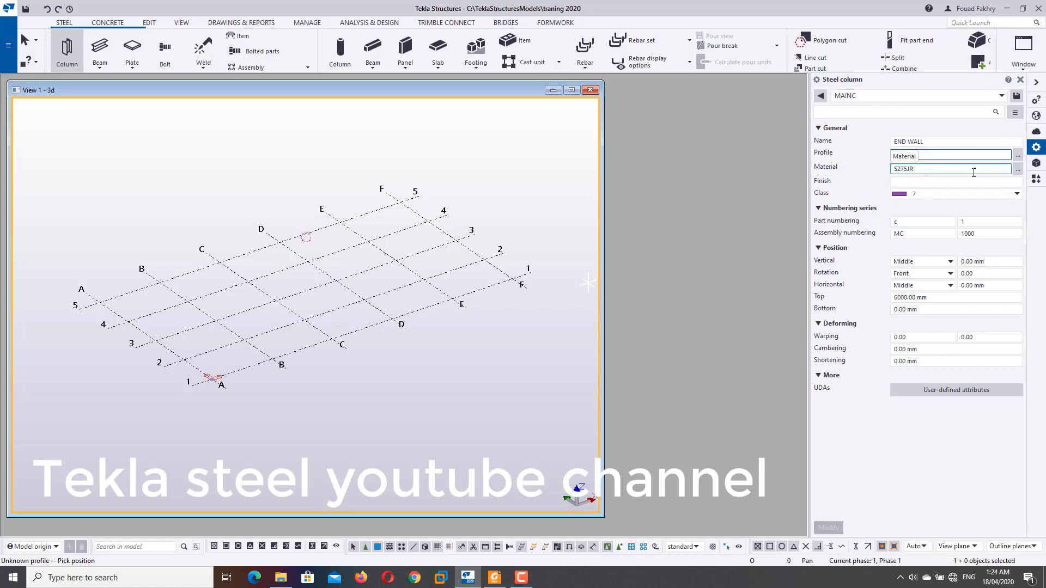
{"action": "left_click", "coordinate": [980, 194]}
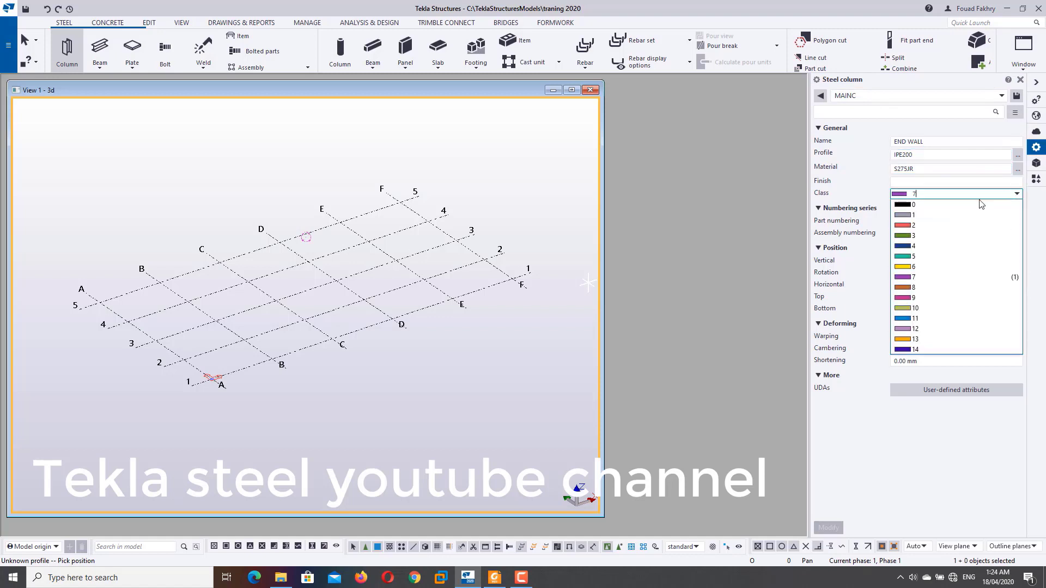
{"action": "left_click", "coordinate": [917, 215]}
Change the assembly prefix to EW and save the settings as EW
{"action": "left_click", "coordinate": [933, 236]}
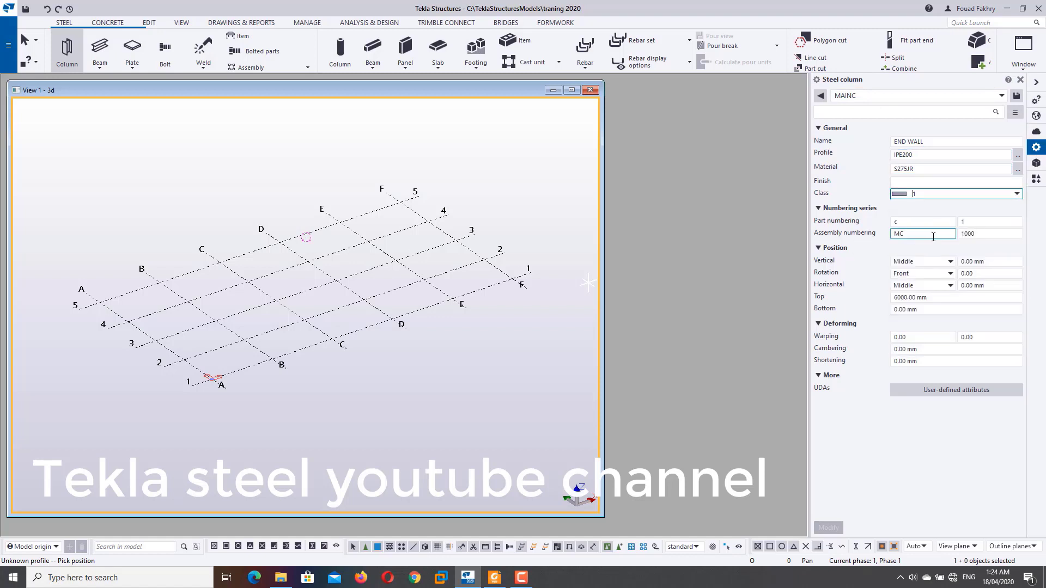
{"action": "double_click", "coordinate": [933, 236]}
{"action": "type", "text": "EW"}
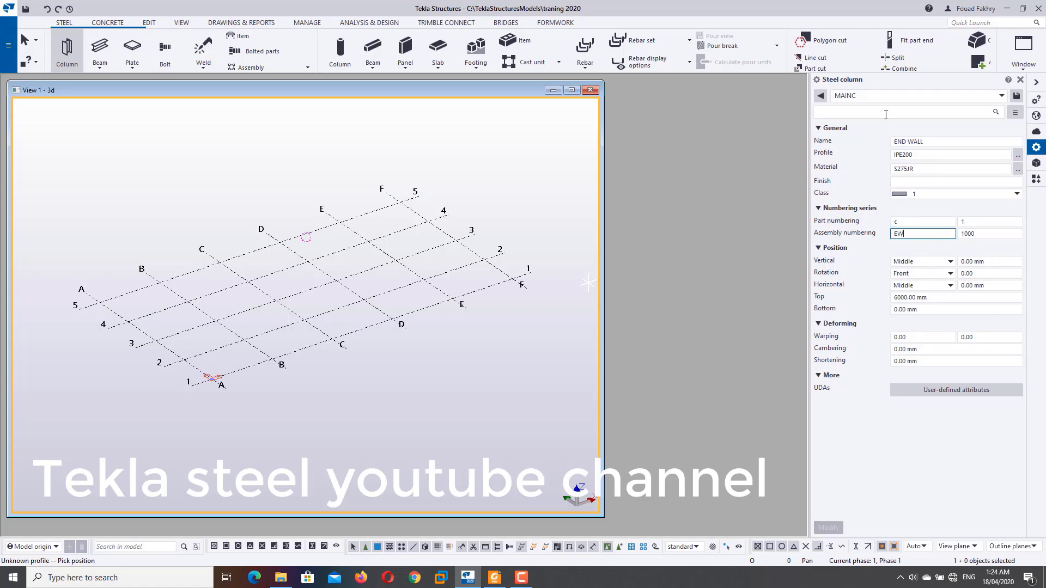
{"action": "left_click", "coordinate": [871, 102]}
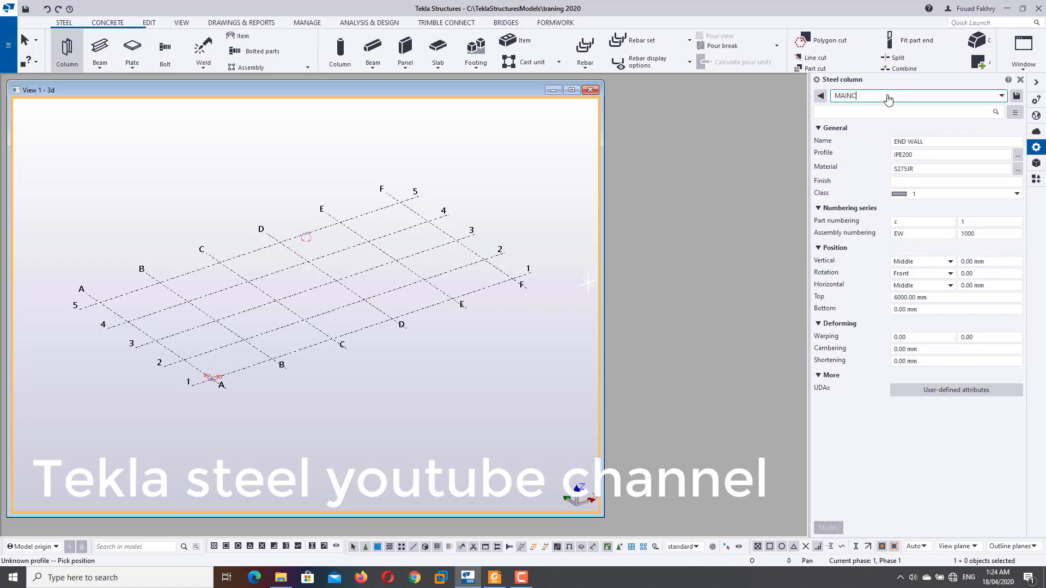
{"action": "left_click", "coordinate": [887, 97]}
{"action": "type", "text": "E"}
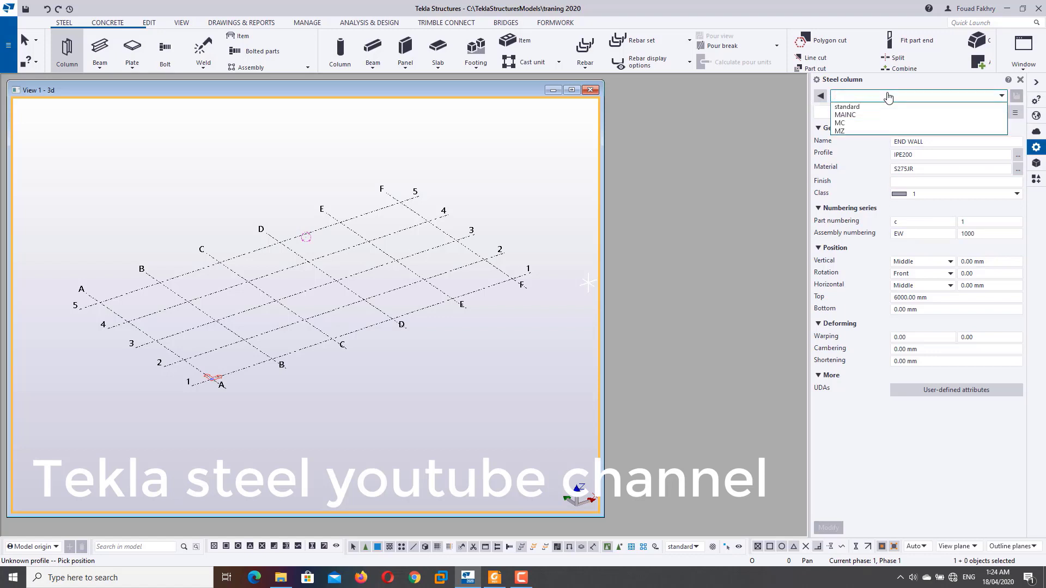
{"action": "type", "text": "W"}
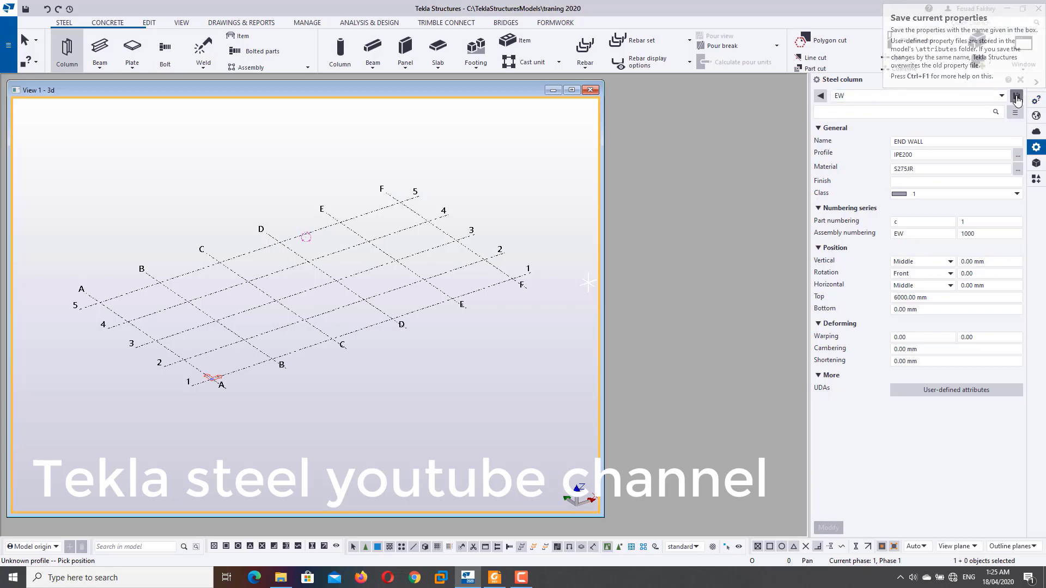
{"action": "left_click", "coordinate": [1016, 97]}
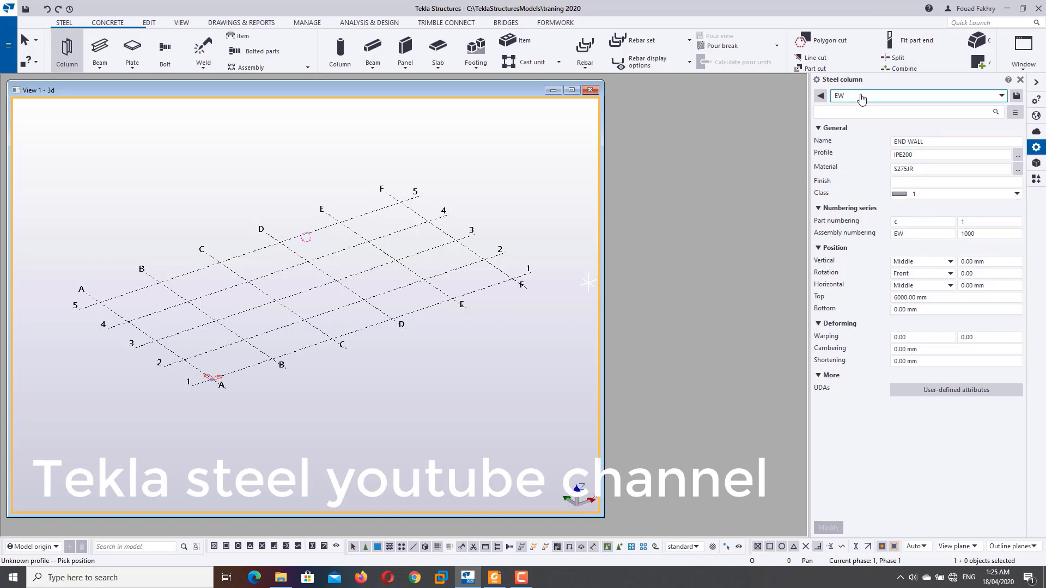
Rename the column MEZZ. COLUMN and change its profile to IPE360
{"action": "left_click_drag", "start_coordinate": [1008, 142], "coordinate": [859, 144]}
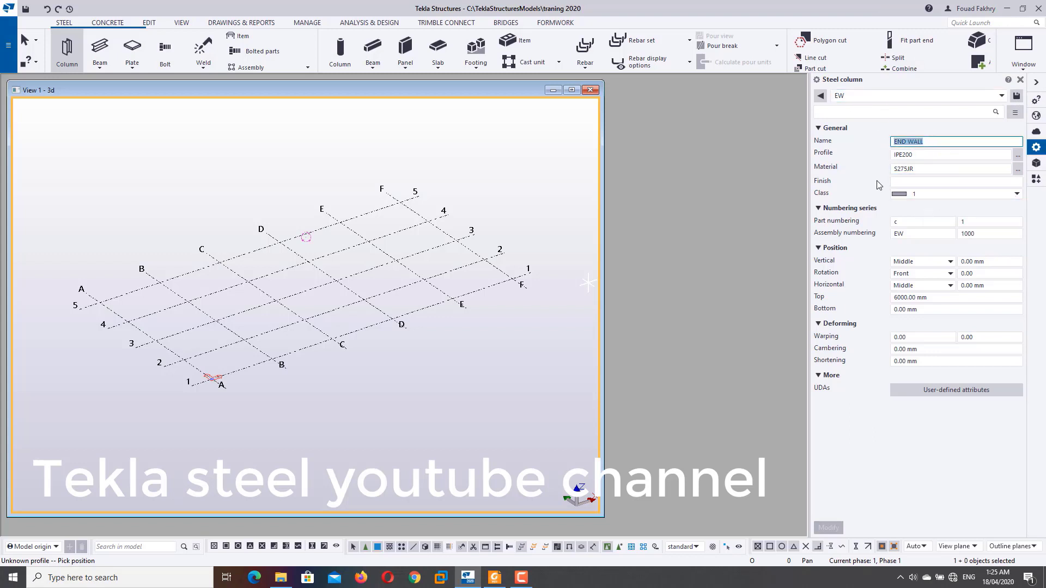
{"action": "type", "text": "MEZZ. COLUMN"}
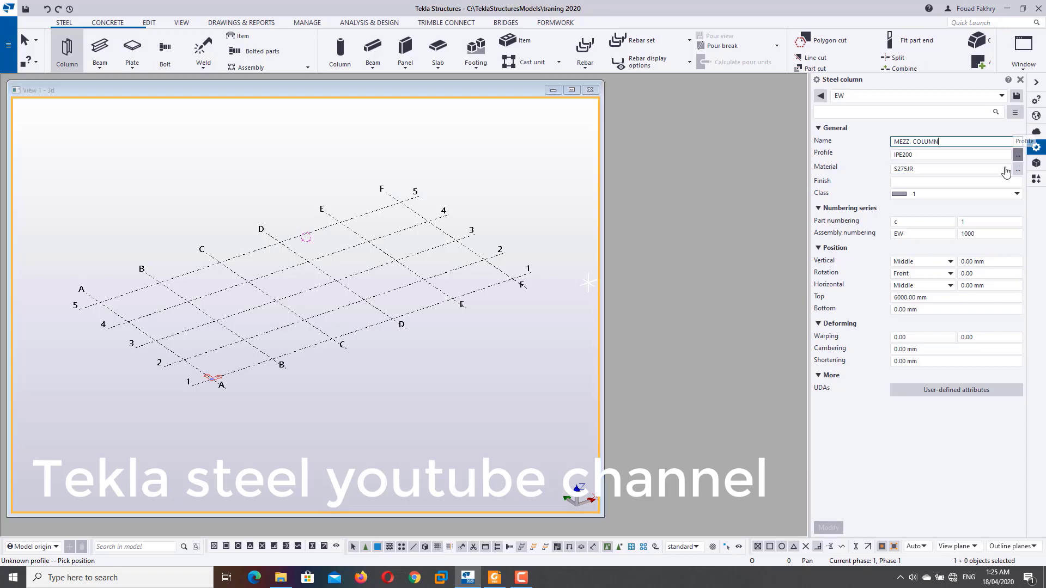
{"action": "left_click", "coordinate": [1018, 156]}
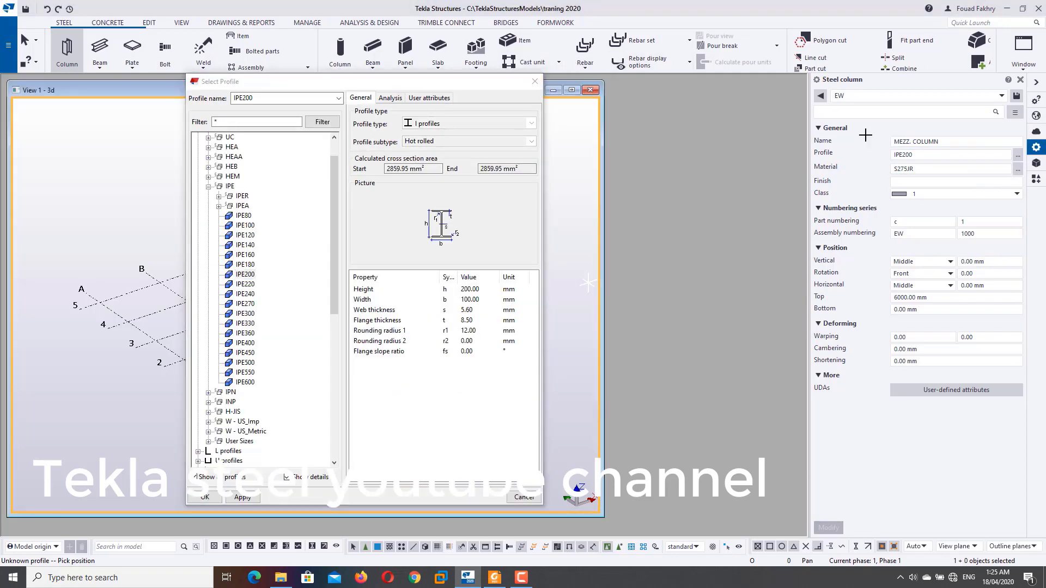
{"action": "key", "text": "Escape"}
{"action": "left_click", "coordinate": [913, 154]}
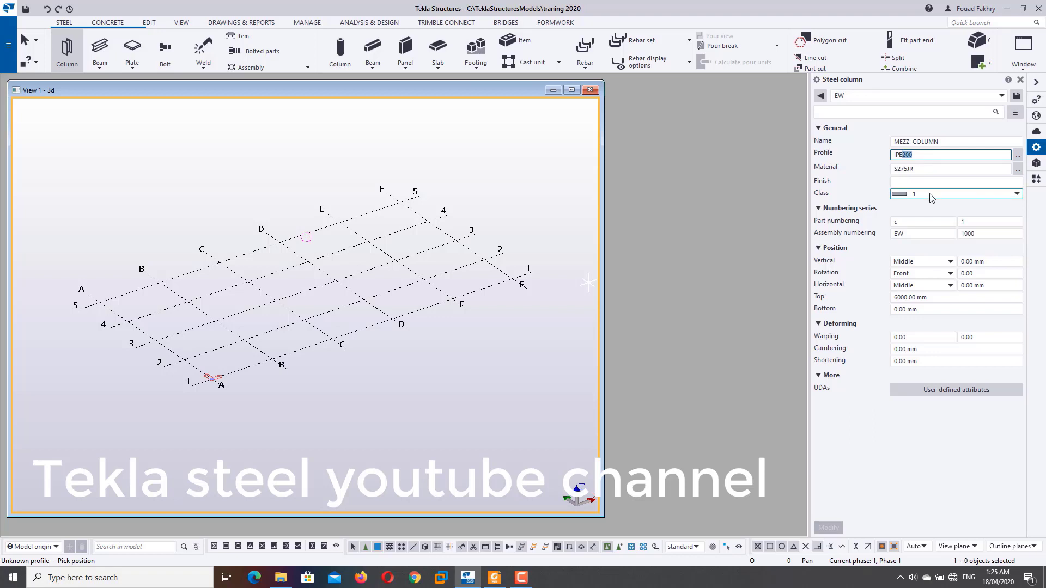
{"action": "type", "text": "360"}
Set class 2 and assembly prefix ZC, then save the column settings
{"action": "left_click", "coordinate": [1017, 193]}
{"action": "left_click", "coordinate": [904, 227]}
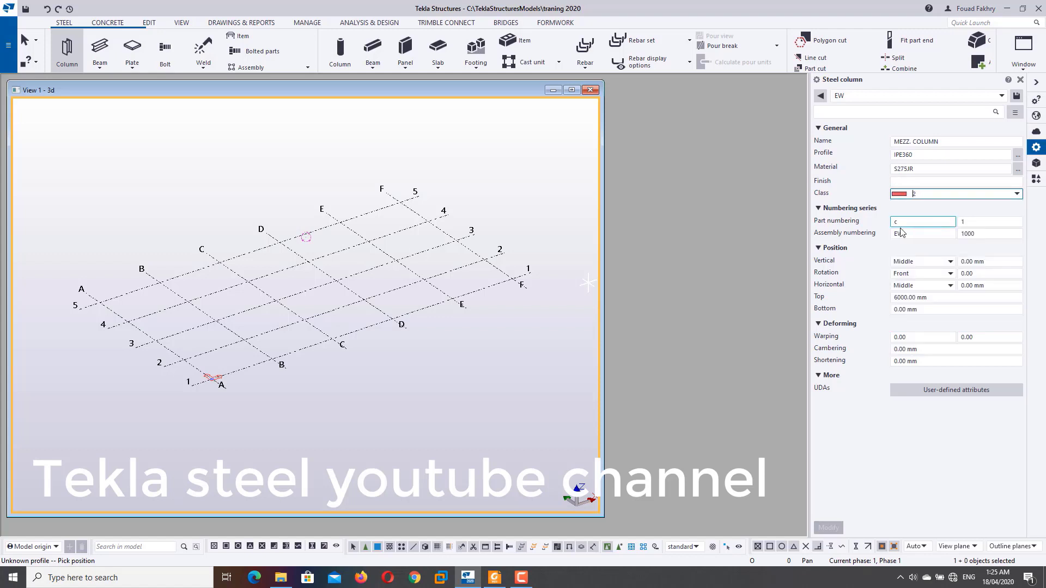
{"action": "double_click", "coordinate": [900, 233]}
{"action": "type", "text": "ZC"}
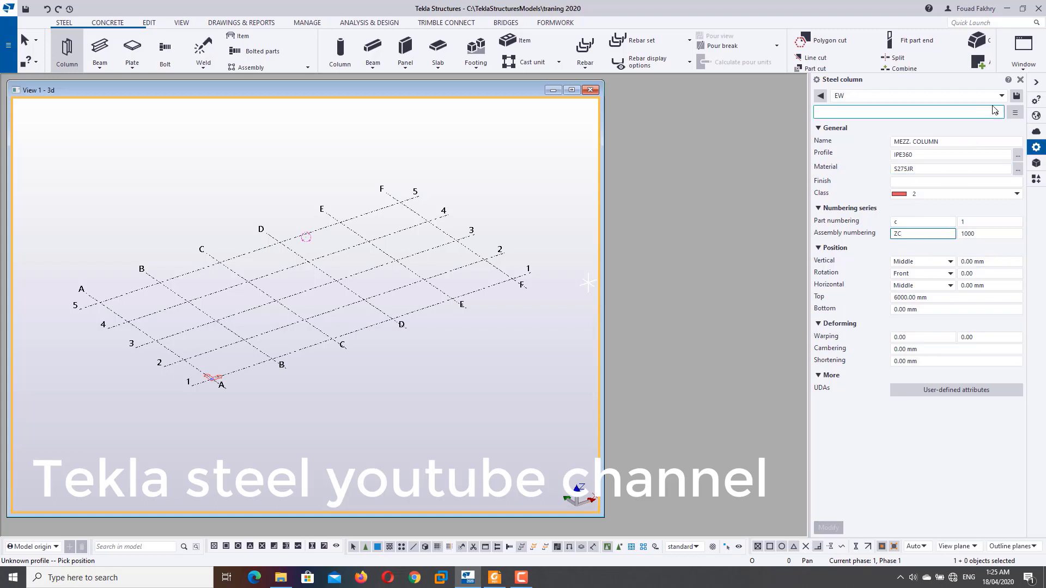
{"action": "left_click", "coordinate": [1014, 98]}
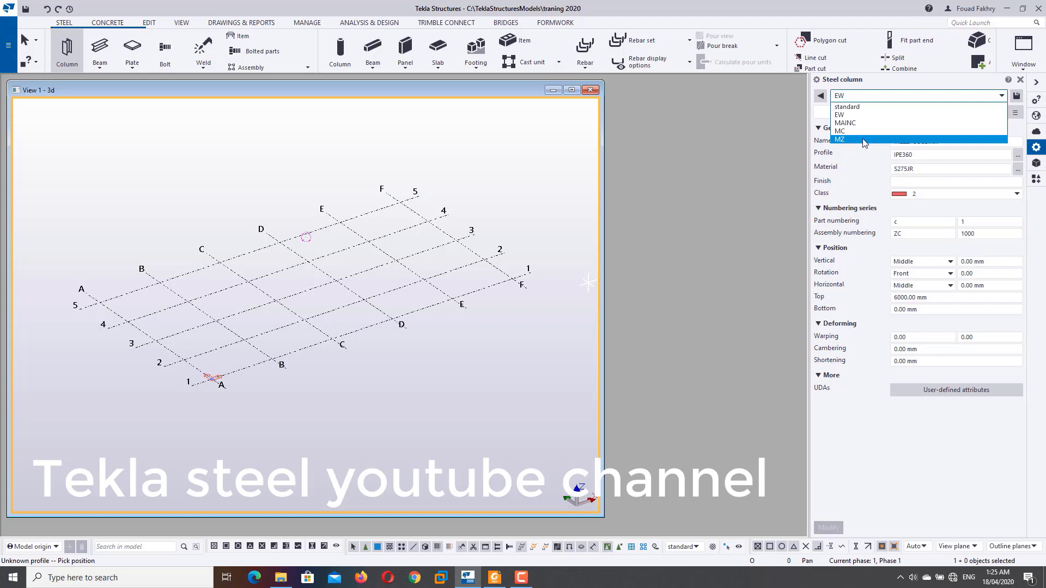
{"action": "left_click", "coordinate": [100, 271]}
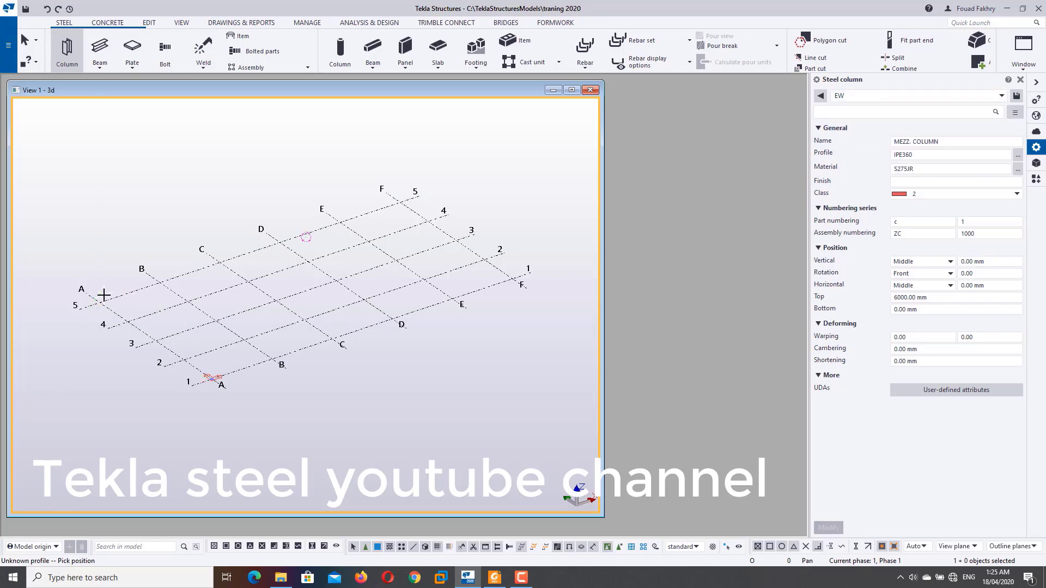
{"action": "scroll", "coordinate": [100, 300], "scroll_direction": "up", "scroll_amount": 2}
{"action": "scroll", "coordinate": [96, 294], "scroll_direction": "up", "scroll_amount": 2}
{"action": "scroll", "coordinate": [98, 299], "scroll_direction": "down", "scroll_amount": 5}
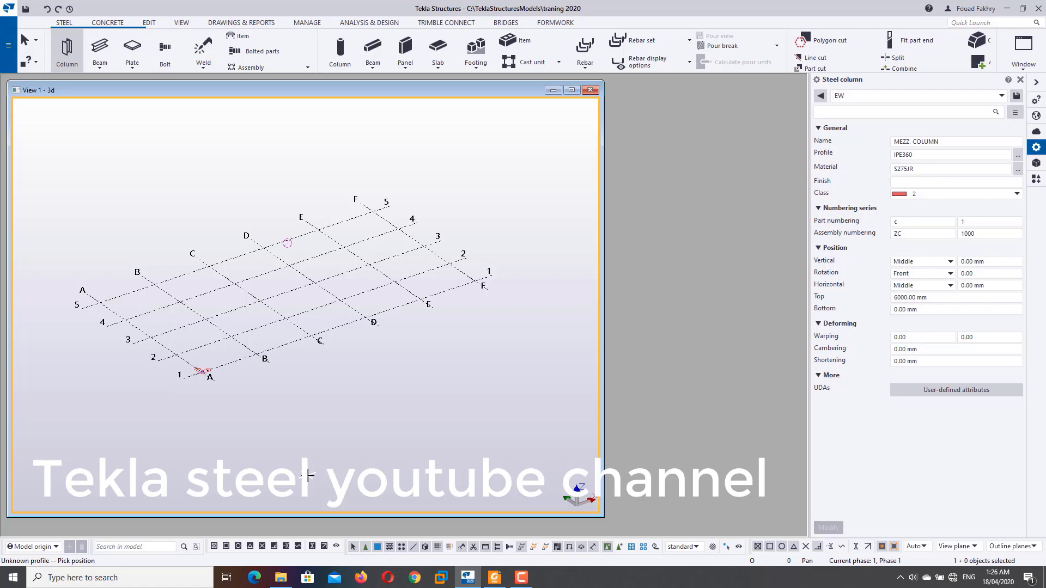
Maximize the 3D view, end the Column command, and switch to a top-down plan view
{"action": "key", "text": "BackSpace"}
{"action": "key", "text": "BackSpace"}
{"action": "left_click", "coordinate": [62, 57]}
{"action": "double_click", "coordinate": [132, 89]}
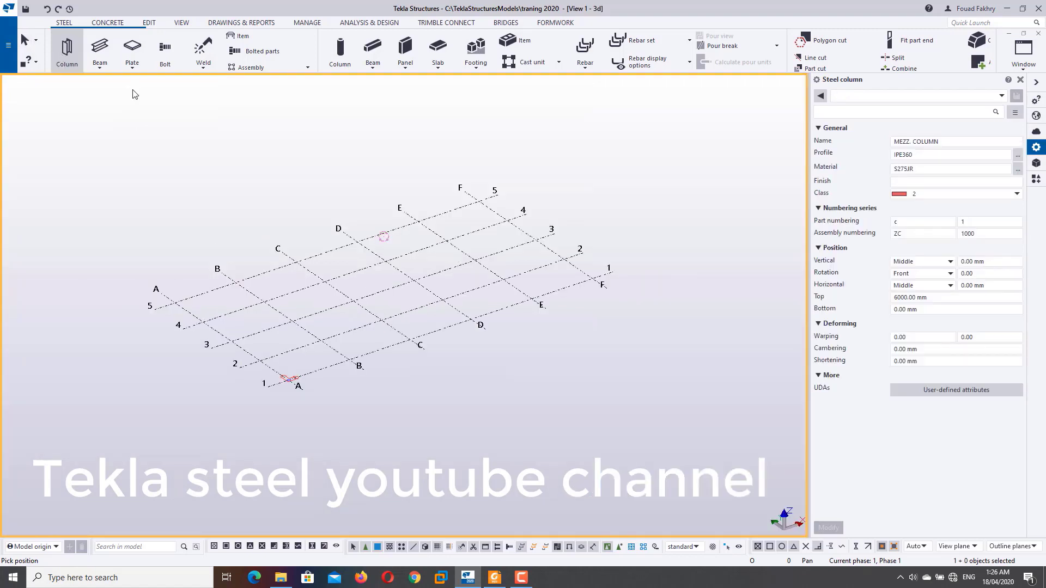
{"action": "scroll", "coordinate": [424, 457], "scroll_direction": "down", "scroll_amount": 1}
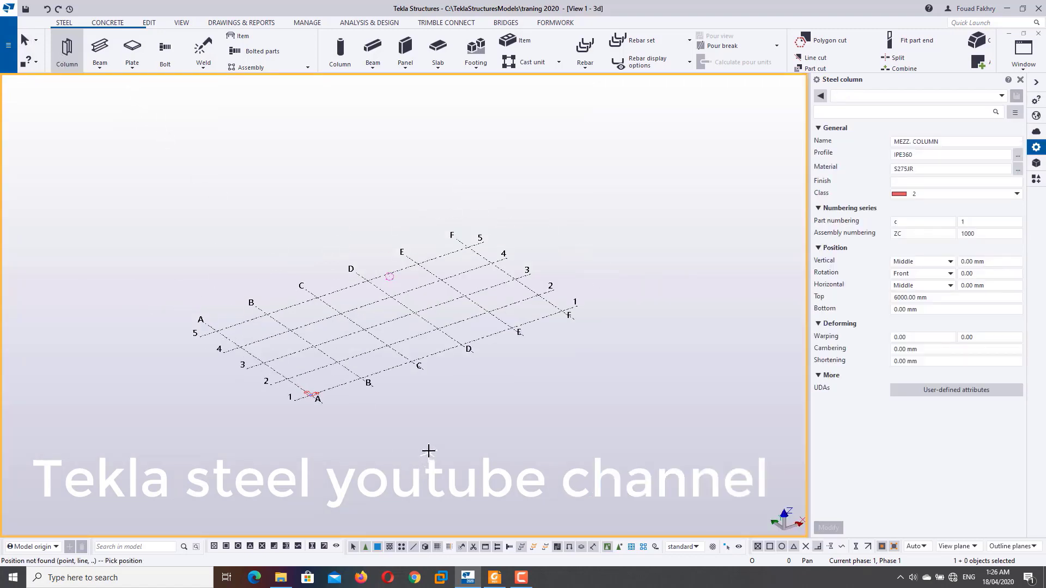
{"action": "key", "text": "Escape"}
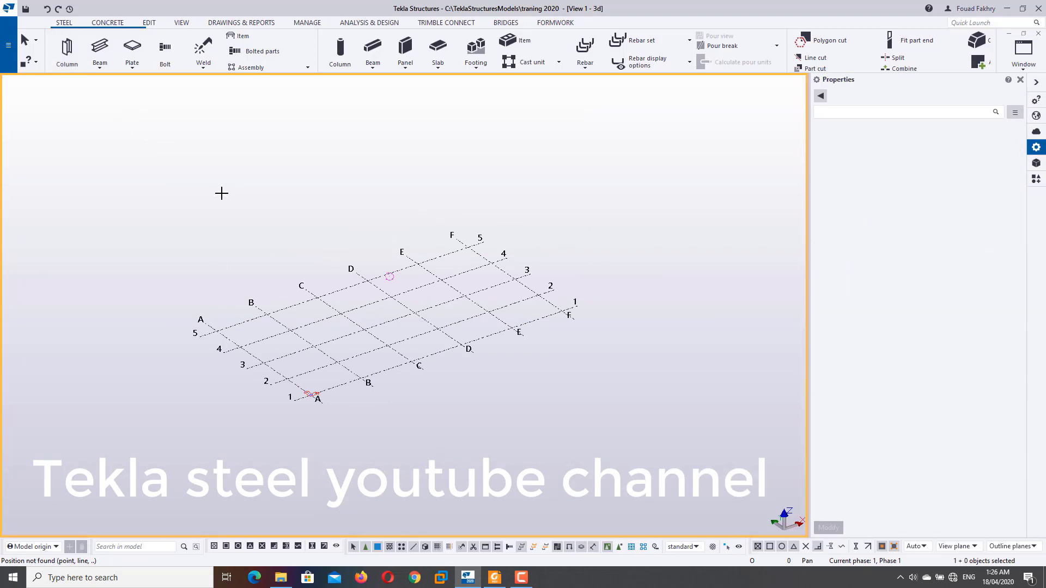
{"action": "key", "text": "ctrl+p"}
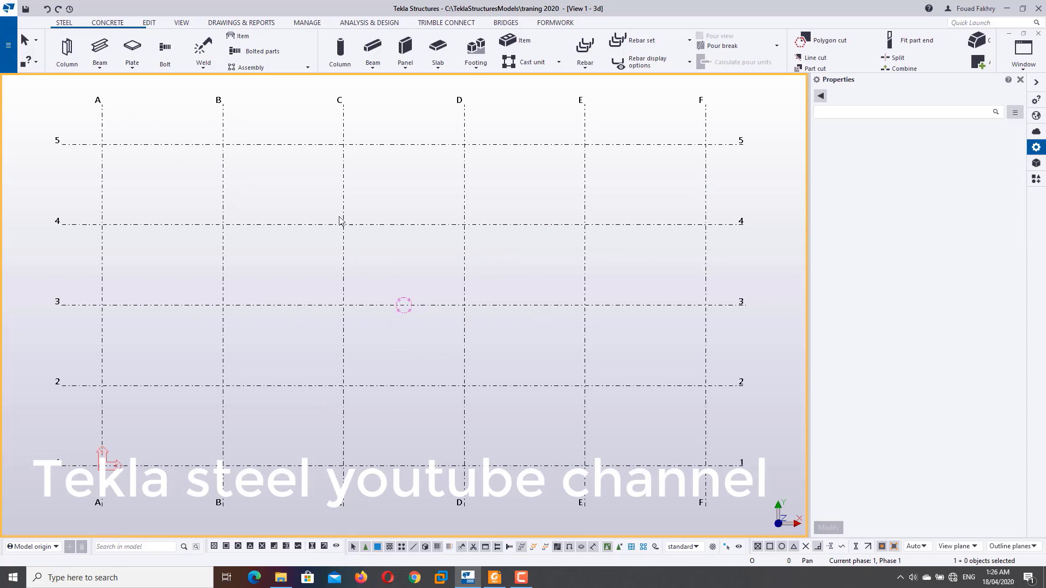
Place columns along grid line 5 (A–F) and down grid line F to F/1
{"action": "left_click", "coordinate": [72, 64]}
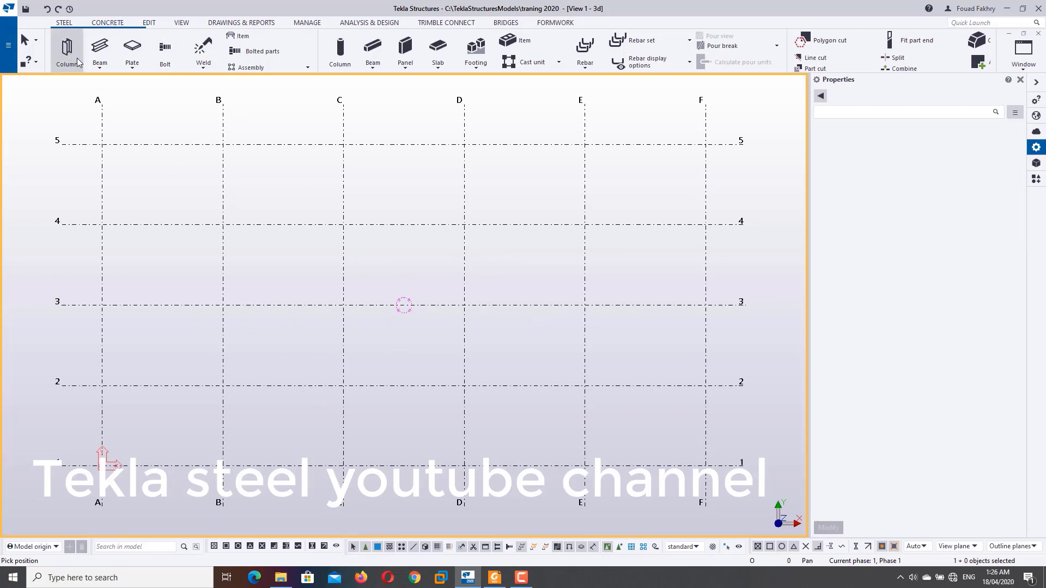
{"action": "left_click", "coordinate": [101, 144]}
{"action": "left_click", "coordinate": [223, 145]}
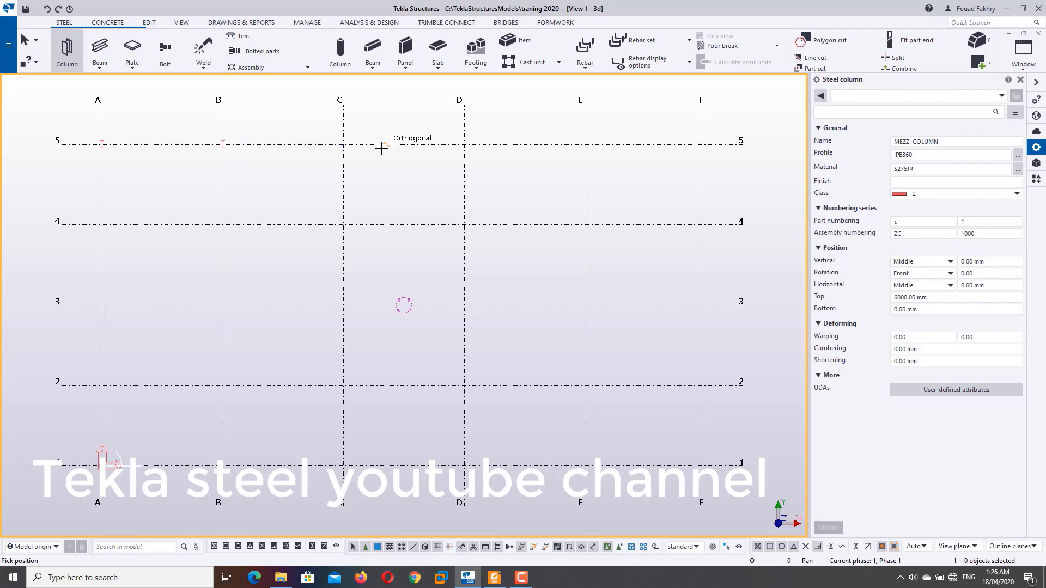
{"action": "left_click", "coordinate": [343, 145]}
{"action": "left_click", "coordinate": [464, 144]}
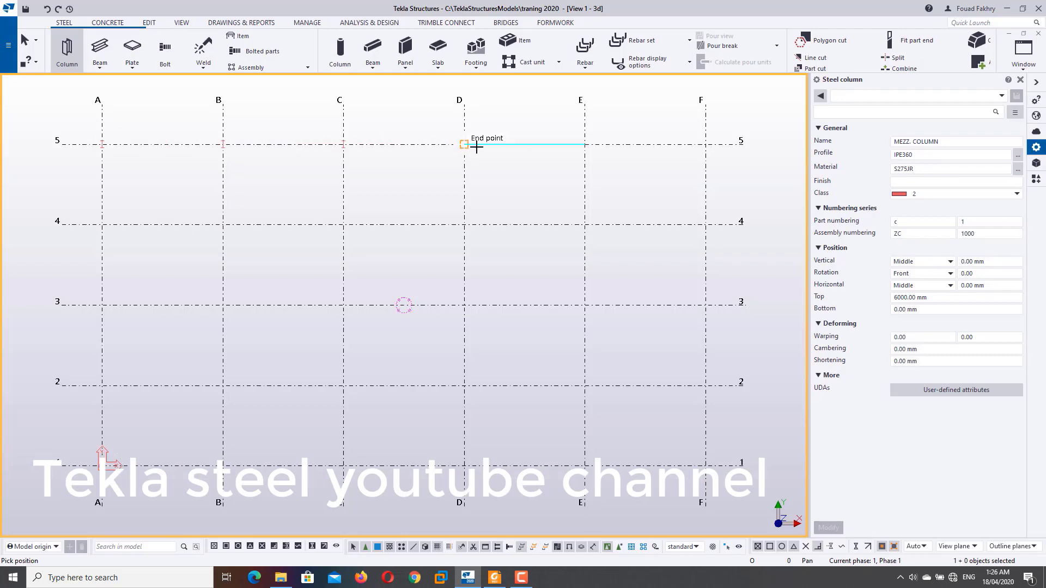
{"action": "left_click", "coordinate": [584, 144]}
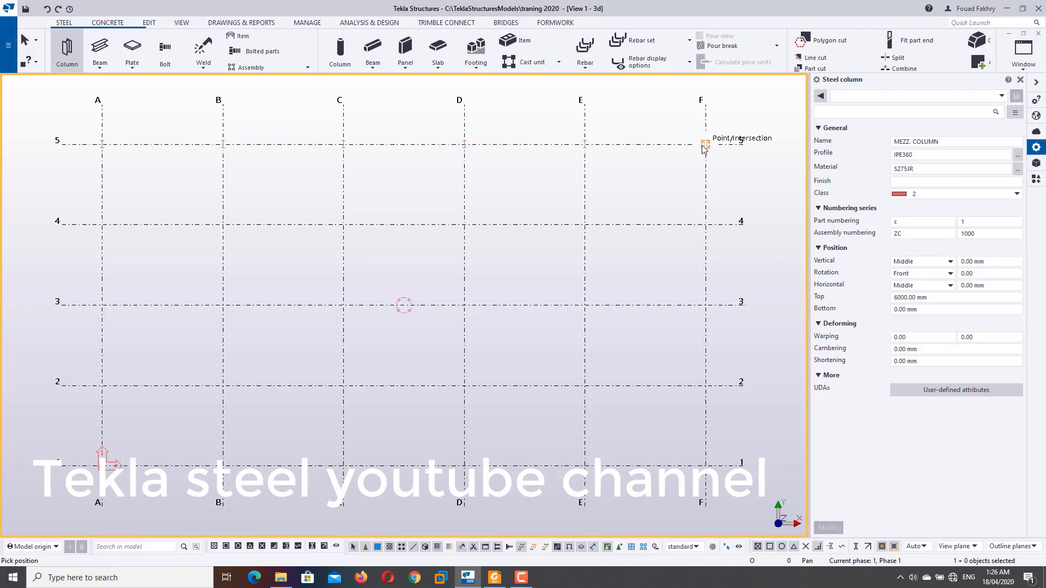
{"action": "left_click", "coordinate": [705, 144]}
{"action": "left_click", "coordinate": [706, 224]}
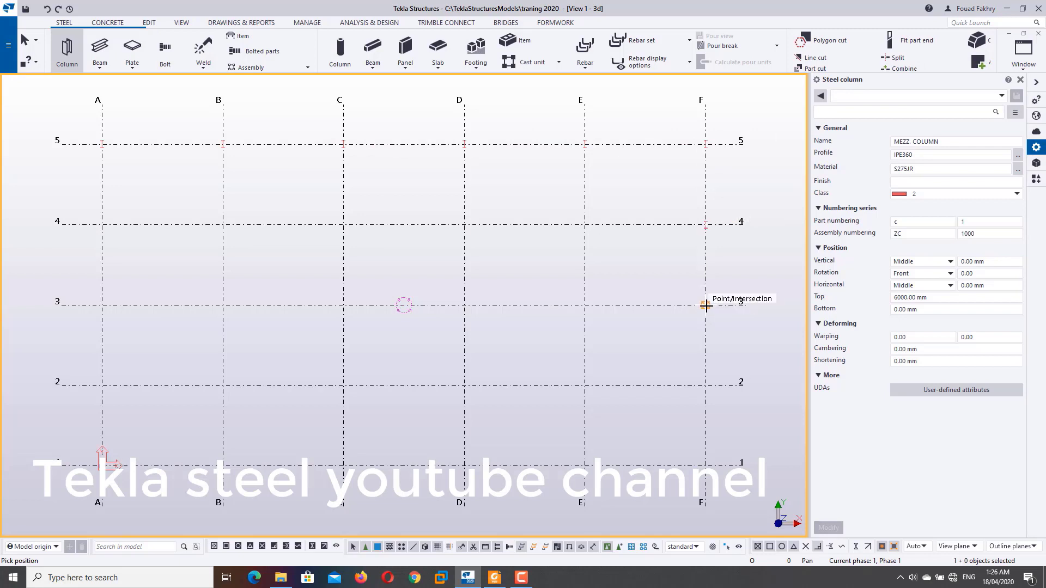
{"action": "left_click", "coordinate": [706, 305]}
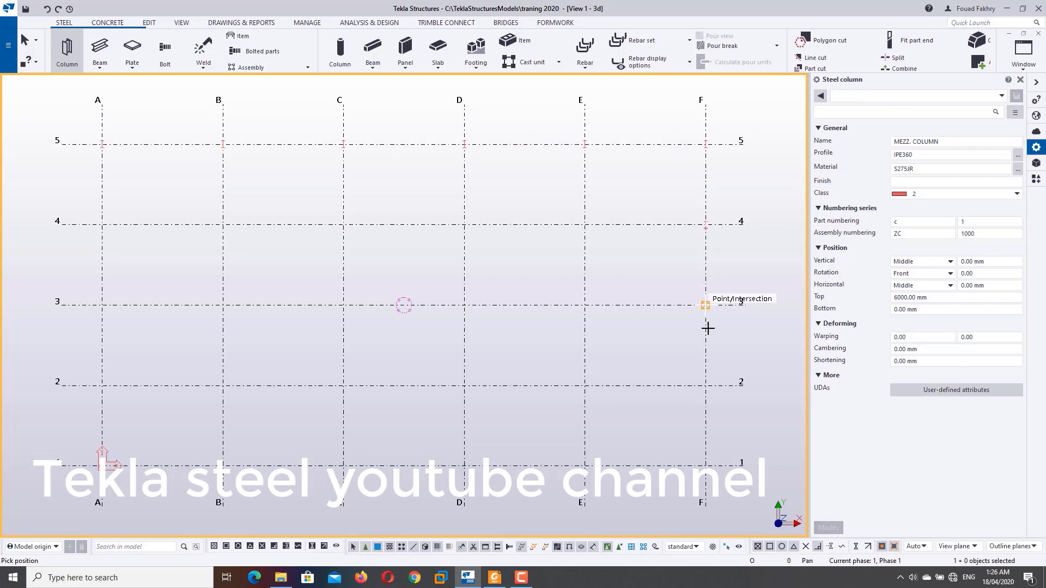
{"action": "left_click", "coordinate": [705, 386]}
{"action": "left_click", "coordinate": [706, 465]}
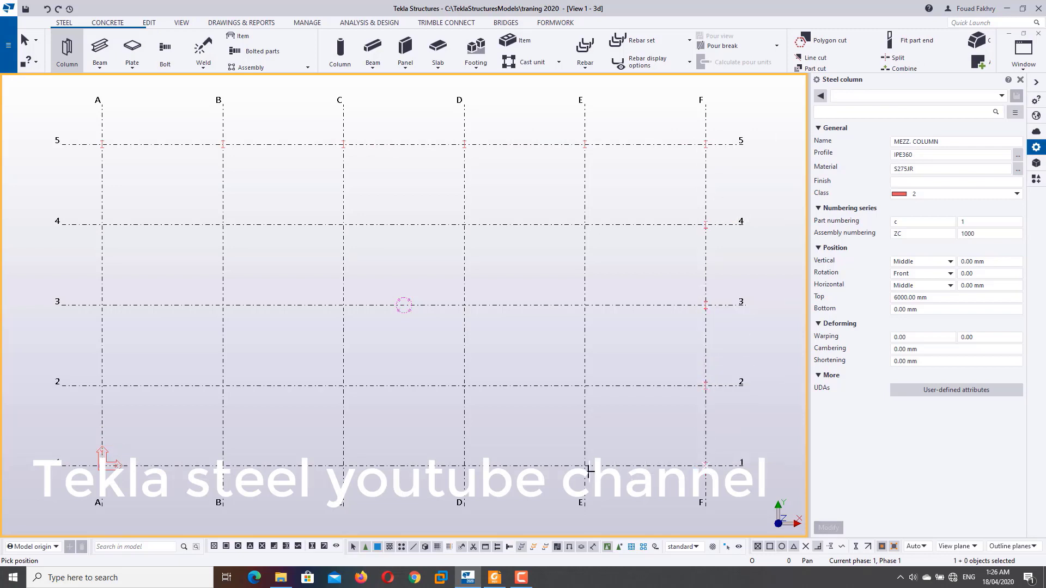
Place columns along grid line 1 (E–A) and up grid line A to A/4
{"action": "left_click", "coordinate": [585, 466]}
{"action": "left_click", "coordinate": [464, 466]}
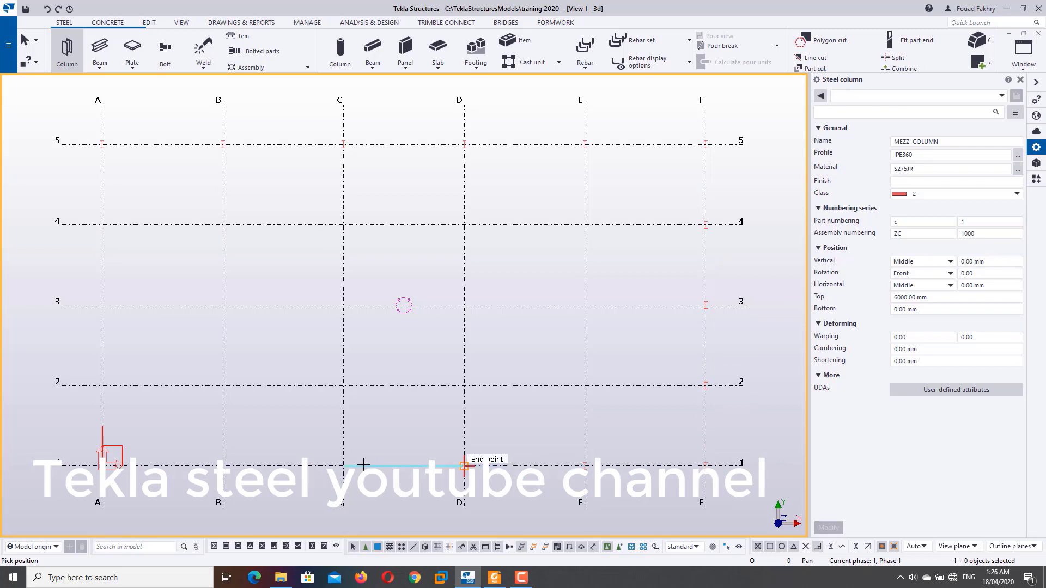
{"action": "left_click", "coordinate": [343, 466]}
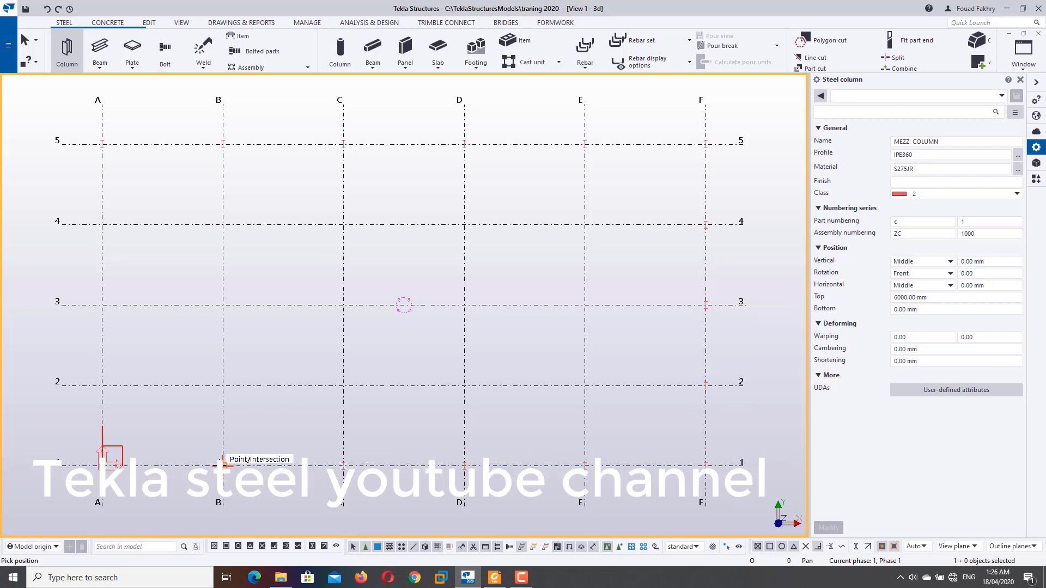
{"action": "left_click", "coordinate": [223, 466]}
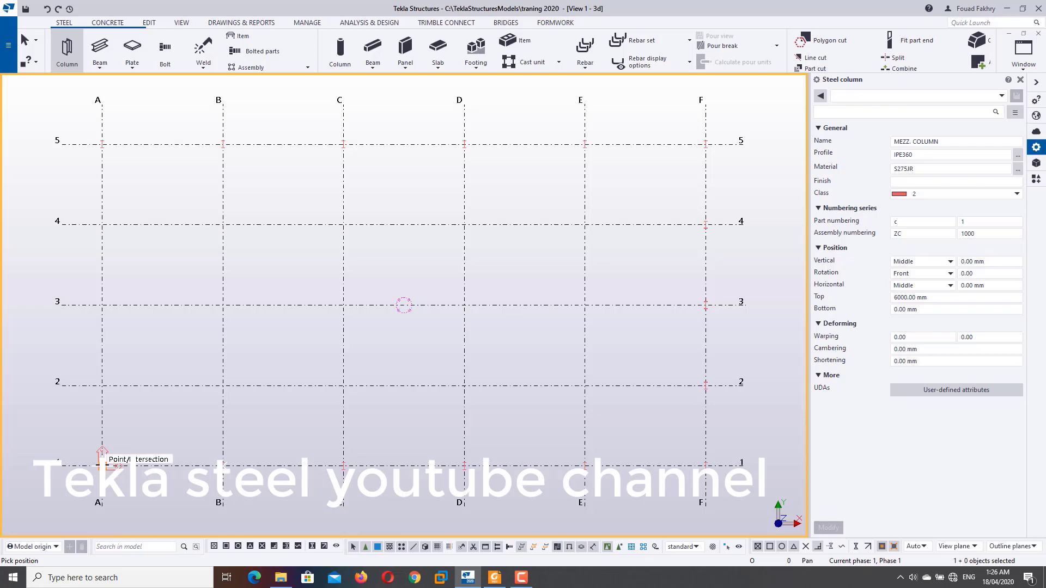
{"action": "left_click", "coordinate": [102, 466]}
{"action": "left_click", "coordinate": [102, 386]}
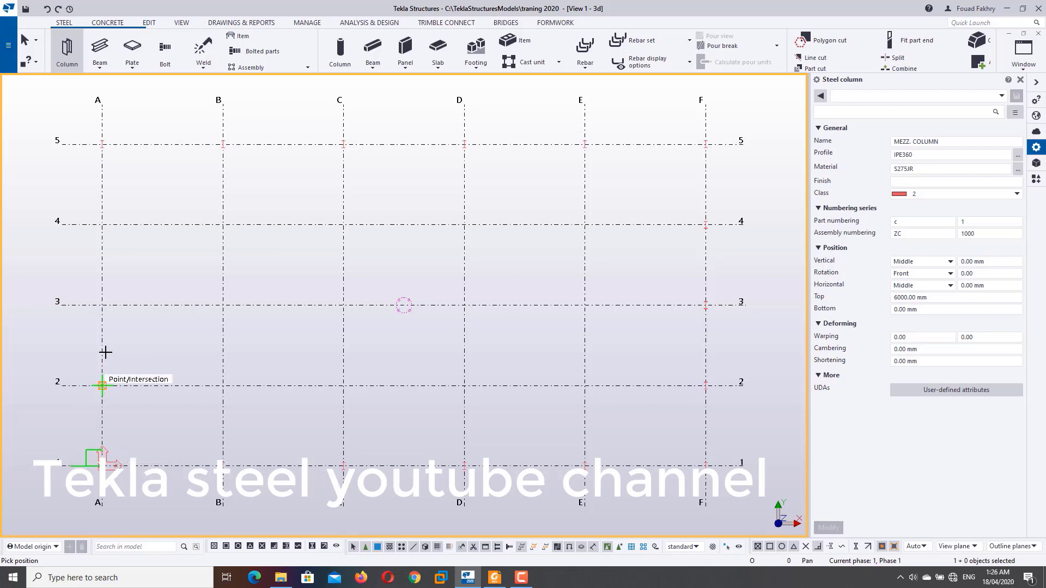
{"action": "left_click", "coordinate": [102, 305]}
{"action": "left_click", "coordinate": [102, 224]}
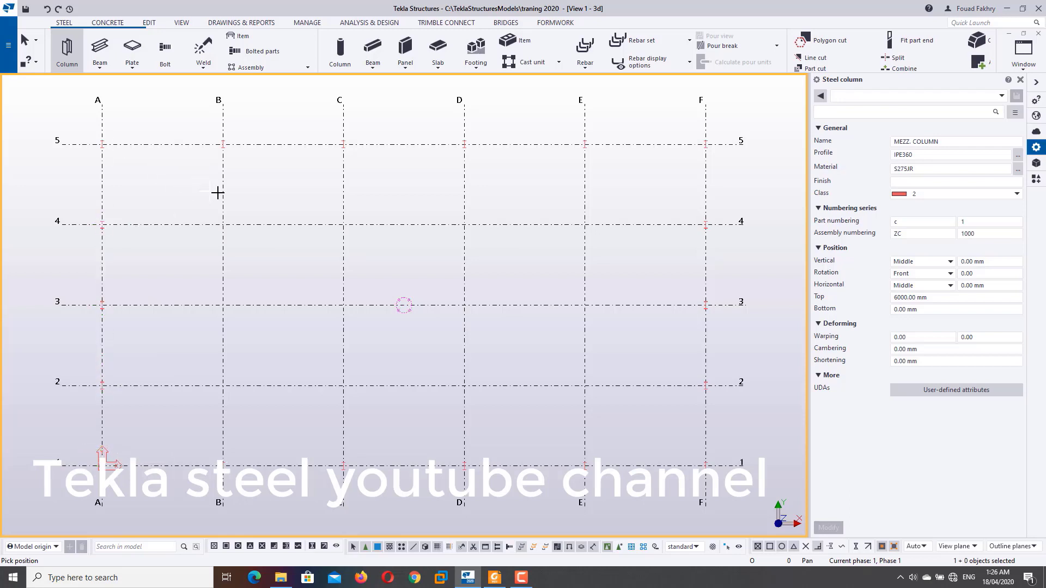
Fill interior intersections B/4, B/3, B/2, C/2, C/3, then view the columns in 3D
{"action": "left_click", "coordinate": [223, 224]}
{"action": "left_click", "coordinate": [223, 305]}
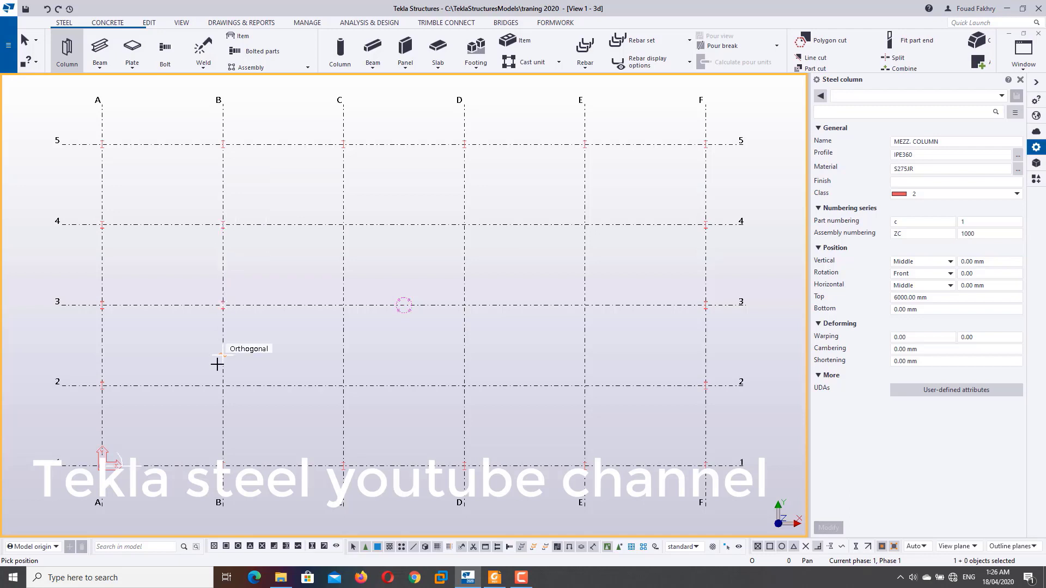
{"action": "left_click", "coordinate": [223, 385]}
{"action": "left_click", "coordinate": [343, 385]}
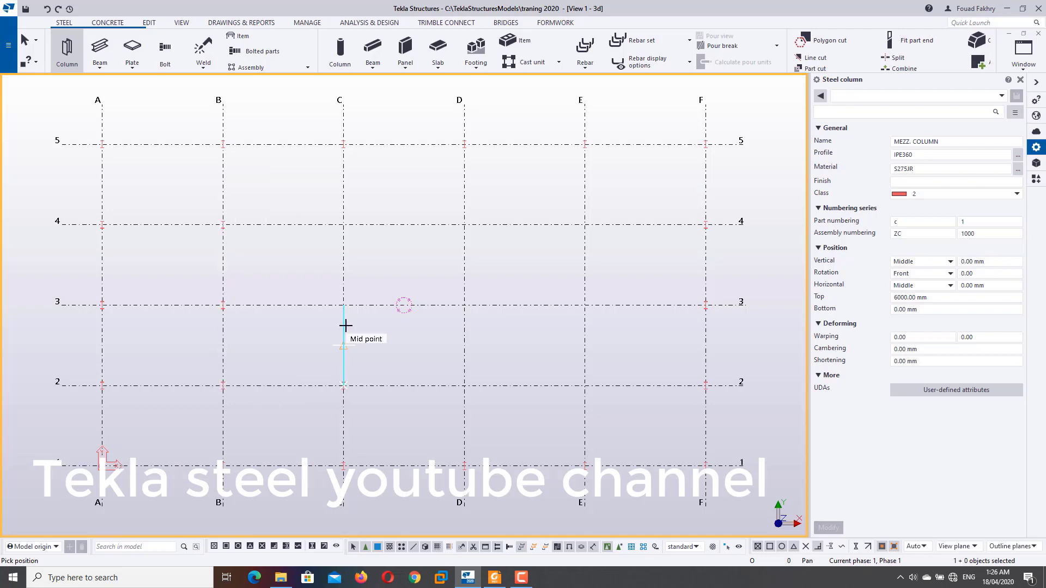
{"action": "left_click", "coordinate": [343, 305]}
{"action": "scroll", "coordinate": [378, 262], "scroll_direction": "down", "scroll_amount": 1}
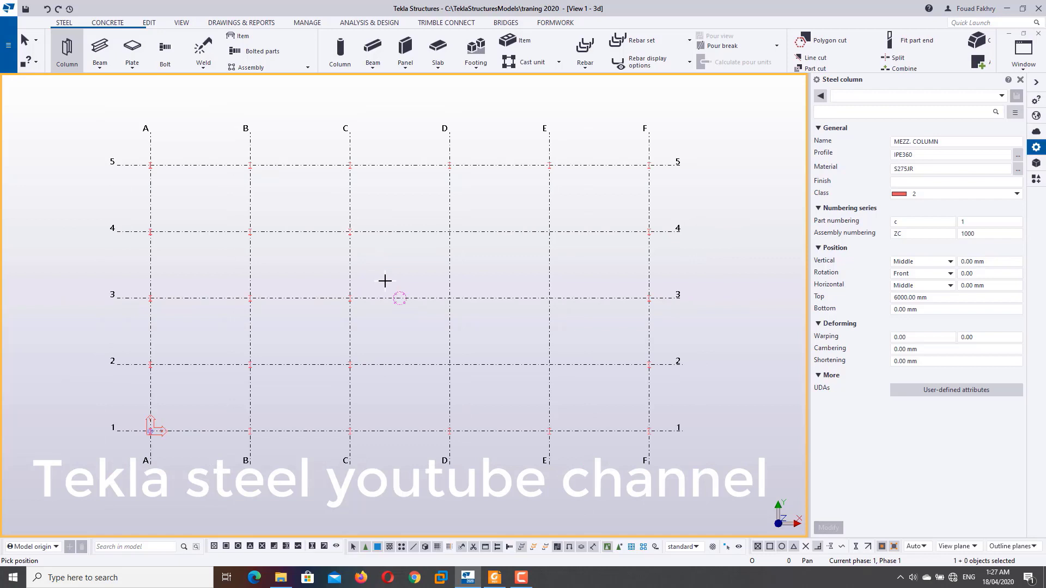
{"action": "key", "text": "ctrl+p"}
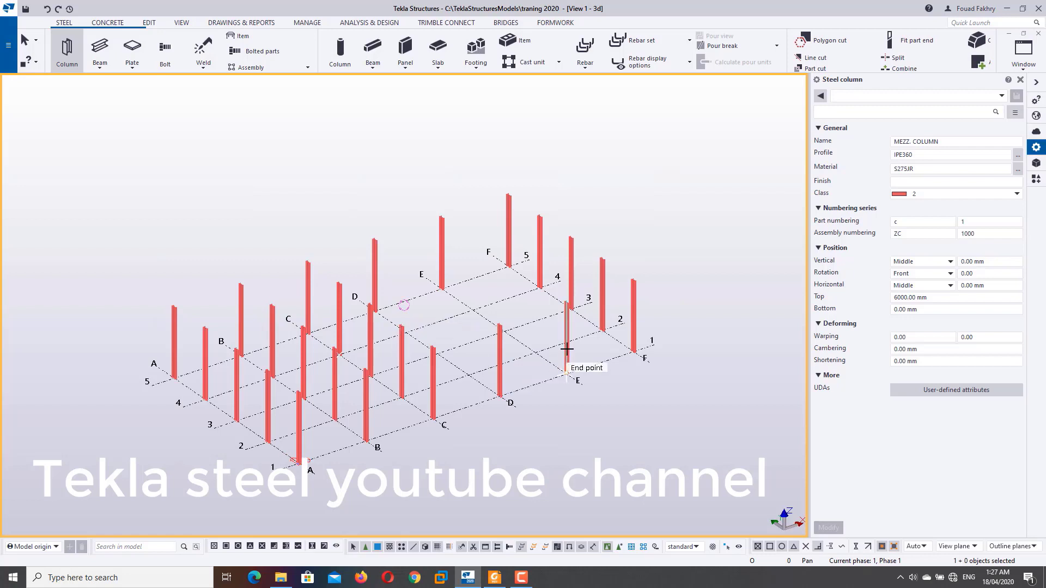
{"action": "key", "text": "Escape"}
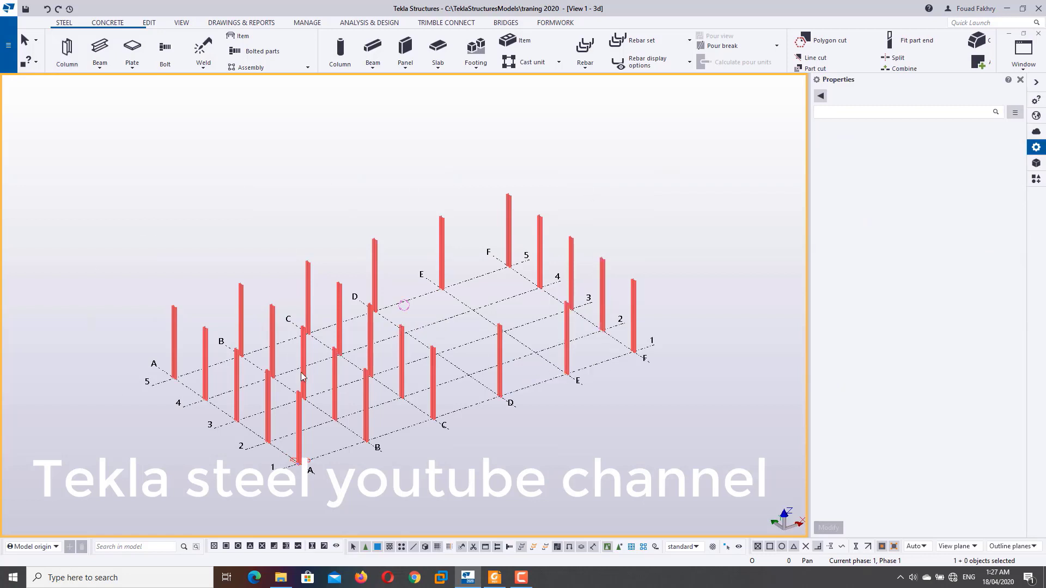
Apply the MAINC property set to the column at grid F1
{"action": "middle_click_drag", "start_coordinate": [303, 376], "coordinate": [244, 282]}
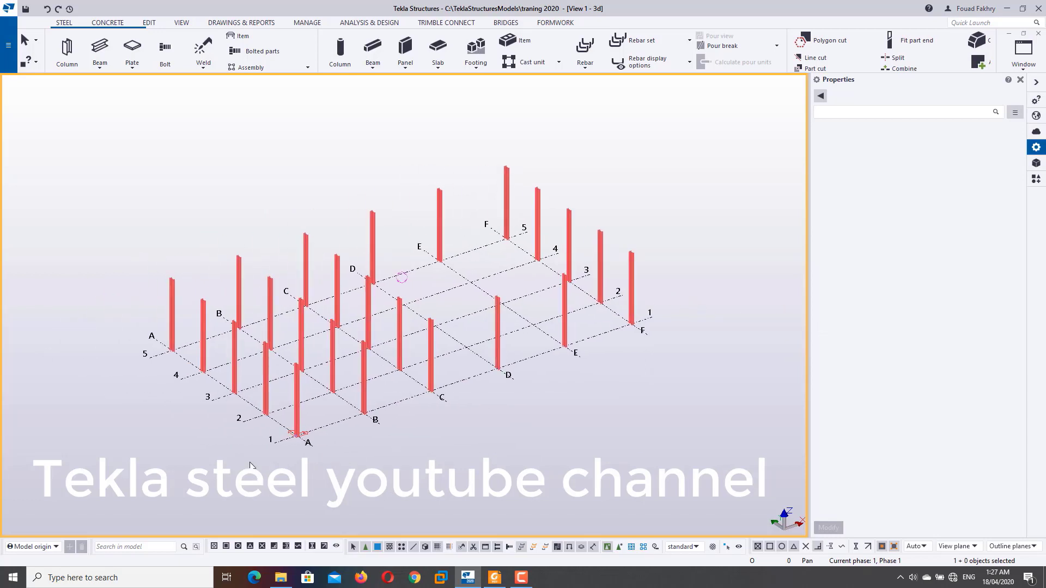
{"action": "left_click", "coordinate": [632, 318]}
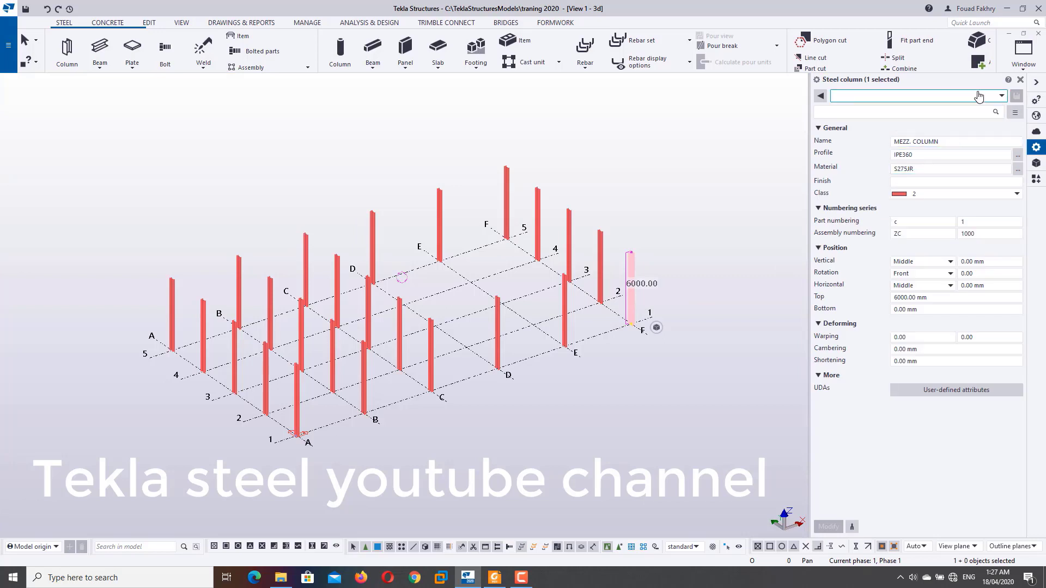
{"action": "left_click", "coordinate": [993, 96]}
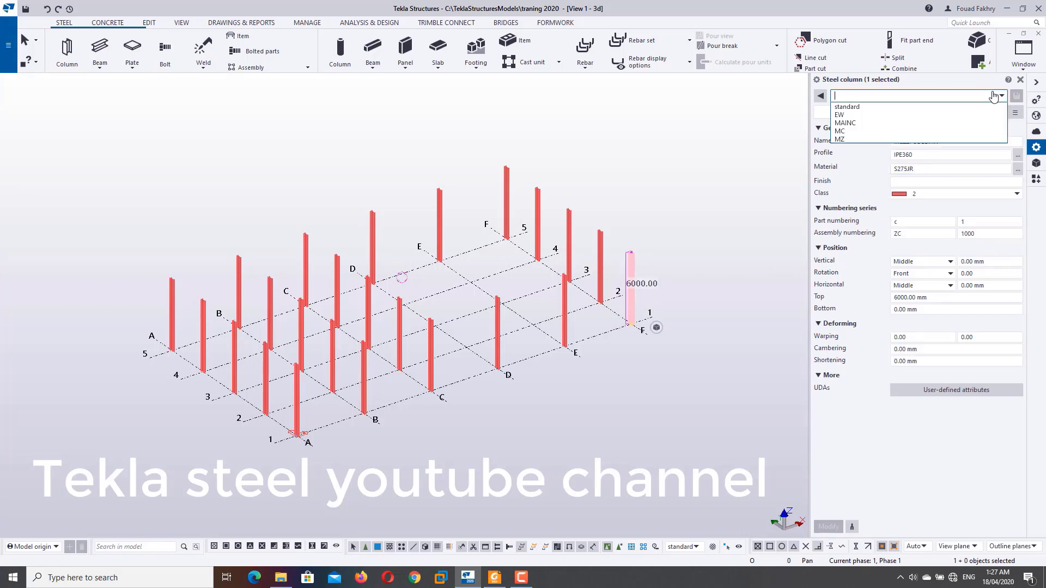
{"action": "left_click", "coordinate": [859, 123]}
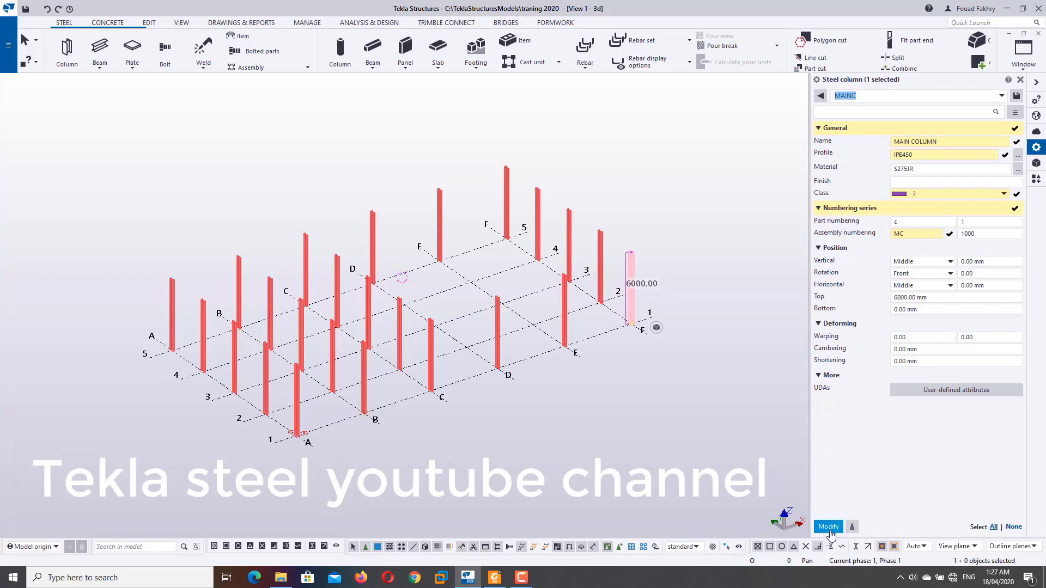
{"action": "left_click", "coordinate": [828, 527]}
Select the column at grid E1 and orbit the model to review it
{"action": "left_click", "coordinate": [631, 355]}
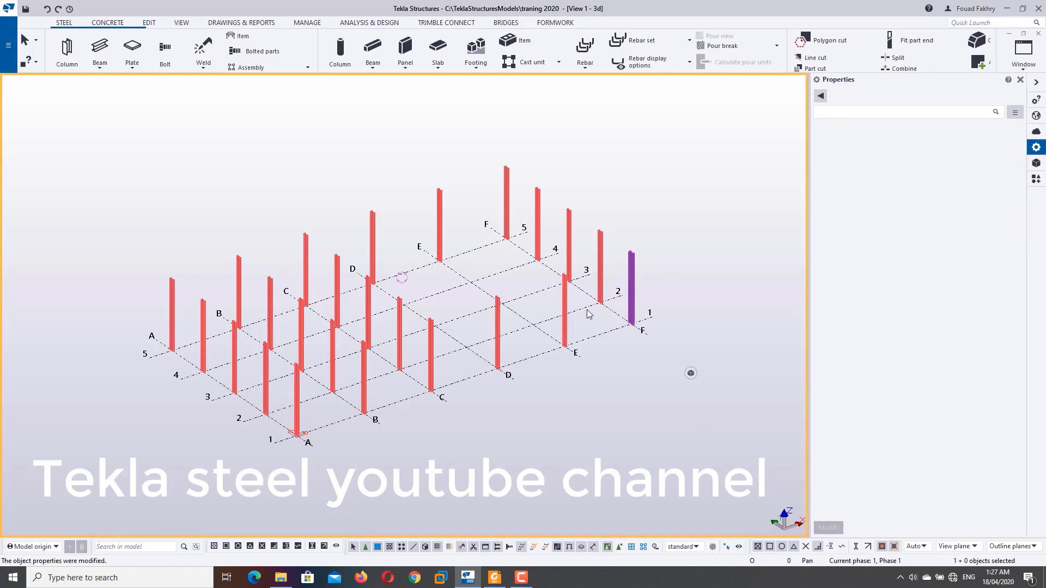
{"action": "mouse_move", "coordinate": [586, 309]}
{"action": "left_mouse_down"}
{"action": "mouse_move", "coordinate": [495, 404]}
{"action": "mouse_move", "coordinate": [543, 362]}
{"action": "left_mouse_up"}
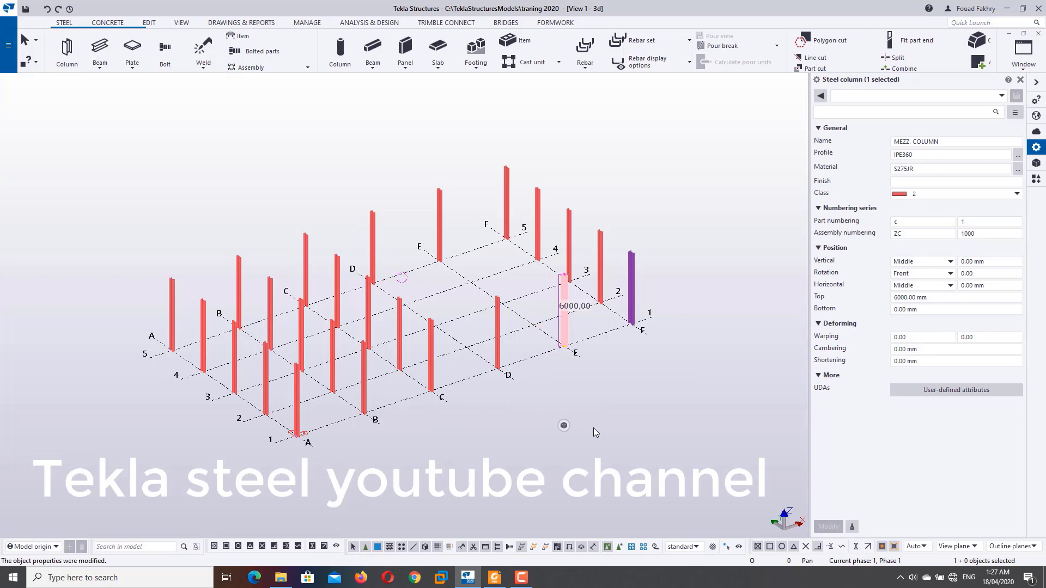
{"action": "mouse_move", "coordinate": [604, 423]}
{"action": "middle_mouse_down", "text": "ctrl"}
{"action": "mouse_move", "coordinate": [561, 488]}
{"action": "mouse_move", "coordinate": [527, 491]}
{"action": "middle_mouse_up", "text": "ctrl"}
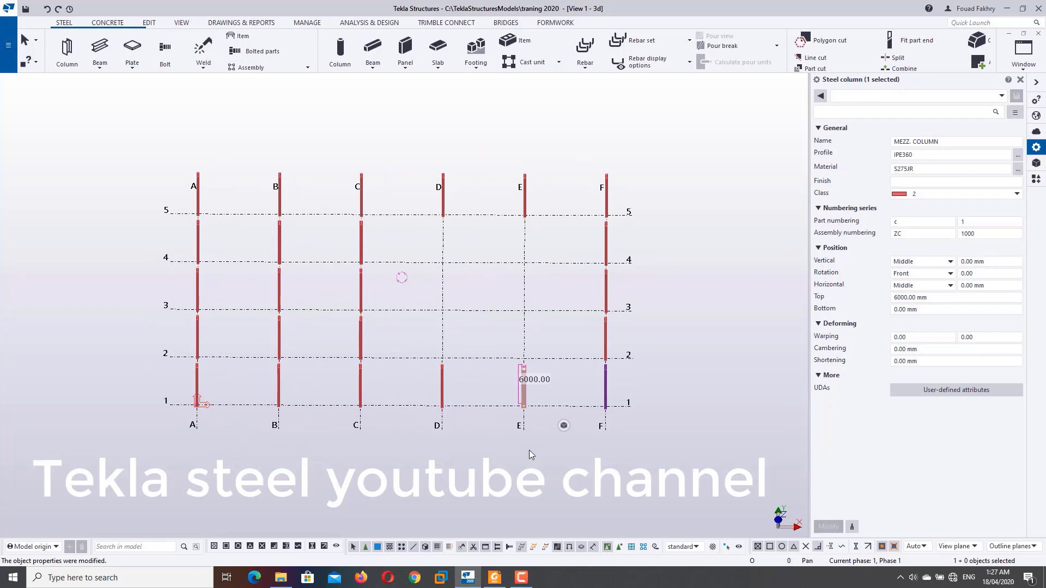
{"action": "middle_click_drag", "start_coordinate": [530, 451], "coordinate": [527, 440], "text": "ctrl"}
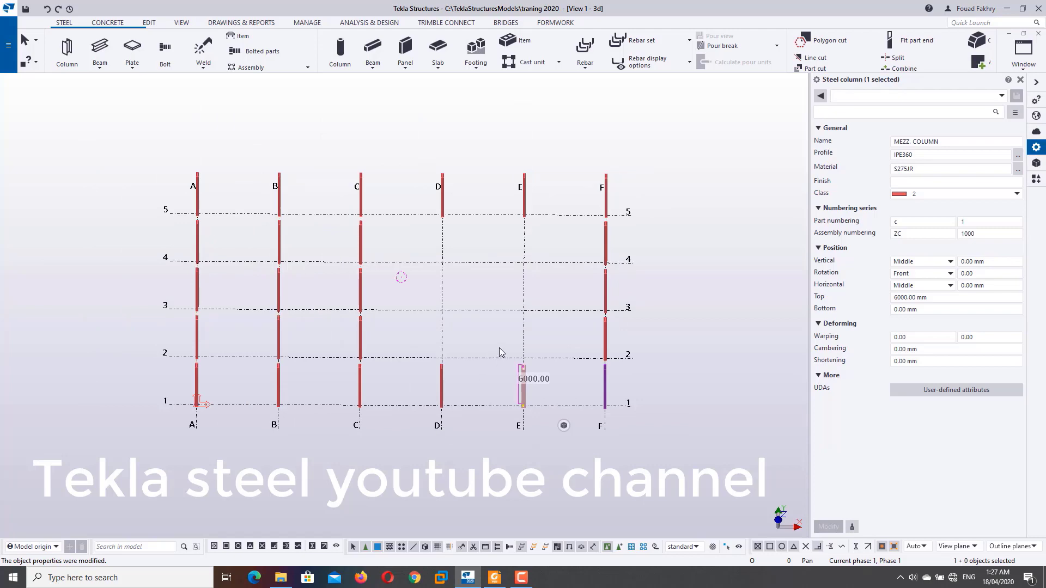
{"action": "mouse_move", "coordinate": [500, 352]}
{"action": "middle_mouse_down", "text": "ctrl"}
{"action": "mouse_move", "coordinate": [419, 326]}
{"action": "mouse_move", "coordinate": [534, 352]}
{"action": "middle_mouse_up", "text": "ctrl"}
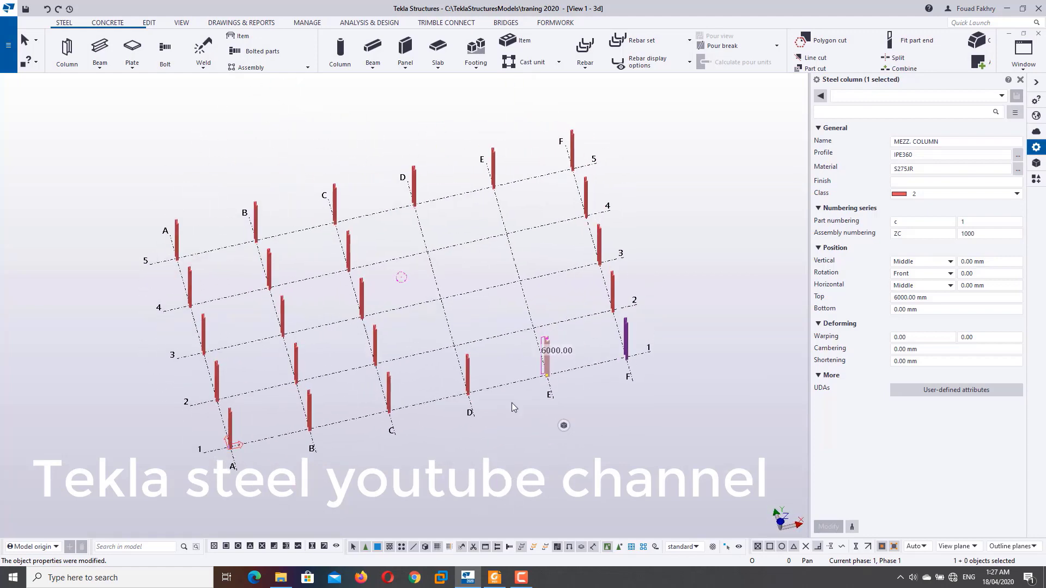
Apply the MAINC property set to the columns along grid line 1
{"action": "key", "text": "ctrl+p"}
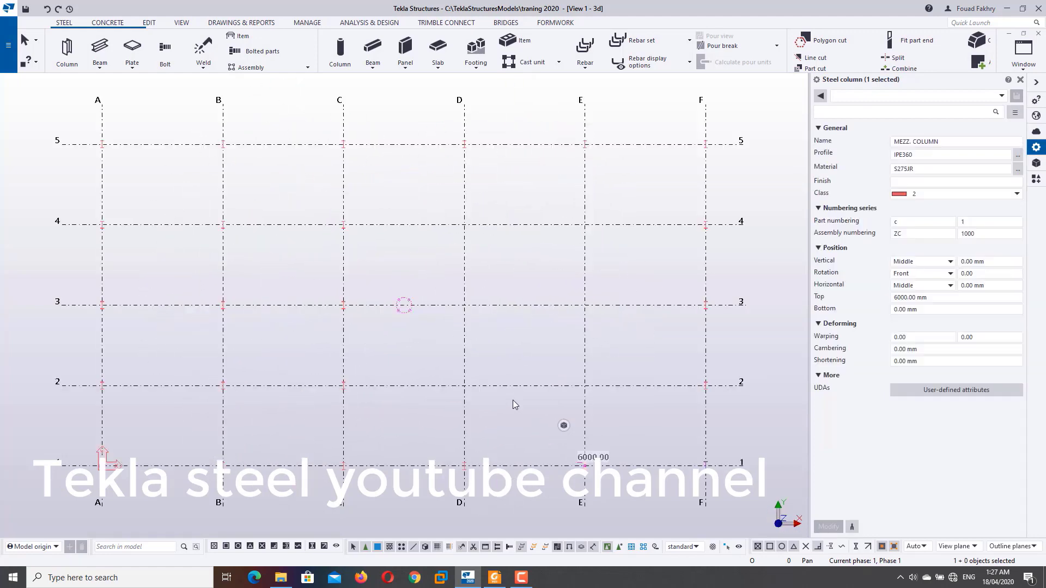
{"action": "double_click", "coordinate": [623, 458]}
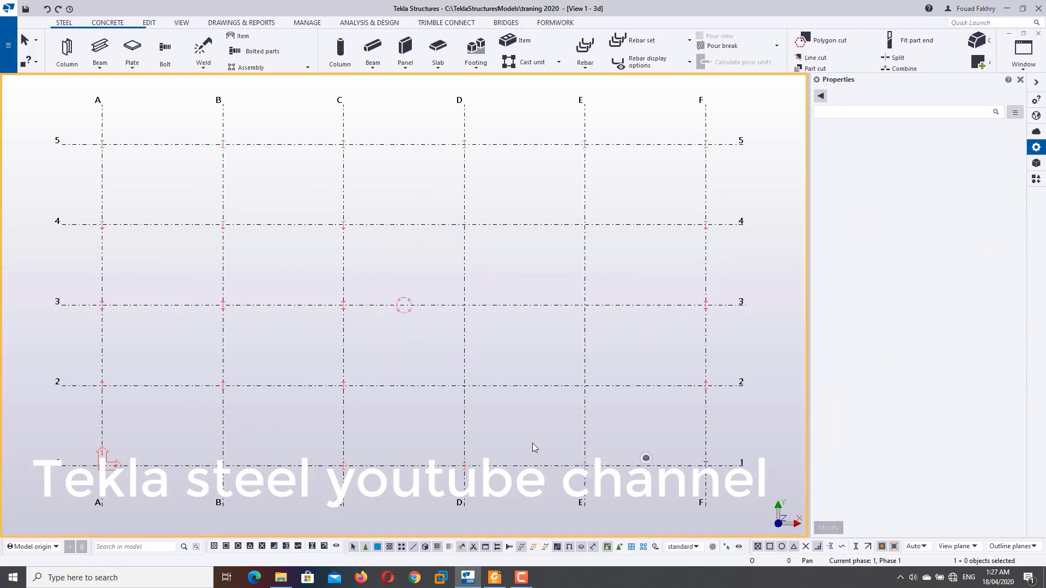
{"action": "left_click", "coordinate": [851, 329]}
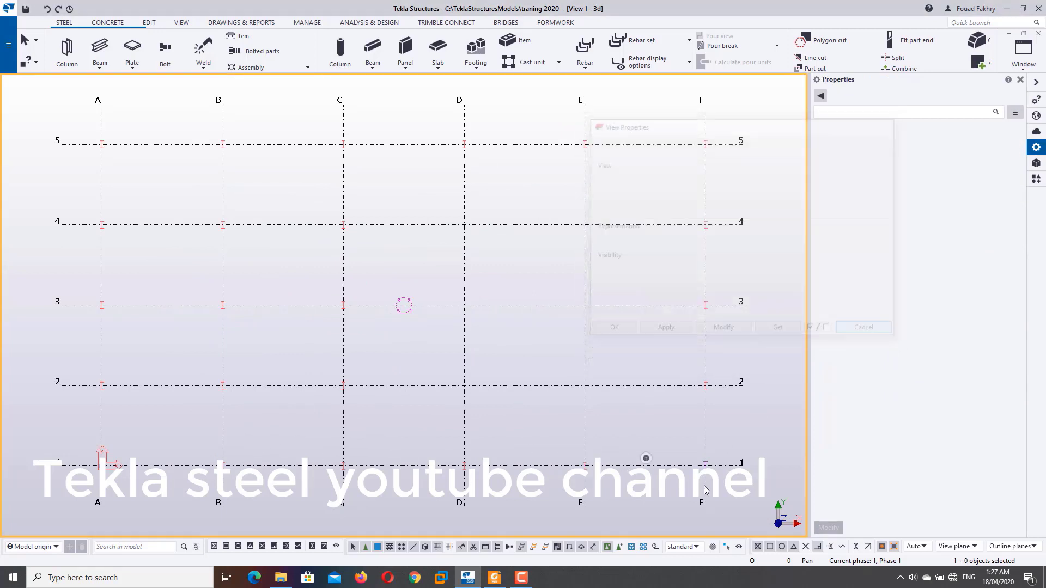
{"action": "mouse_move", "coordinate": [606, 442]}
{"action": "left_mouse_down"}
{"action": "mouse_move", "coordinate": [471, 477]}
{"action": "mouse_move", "coordinate": [87, 472]}
{"action": "left_mouse_up"}
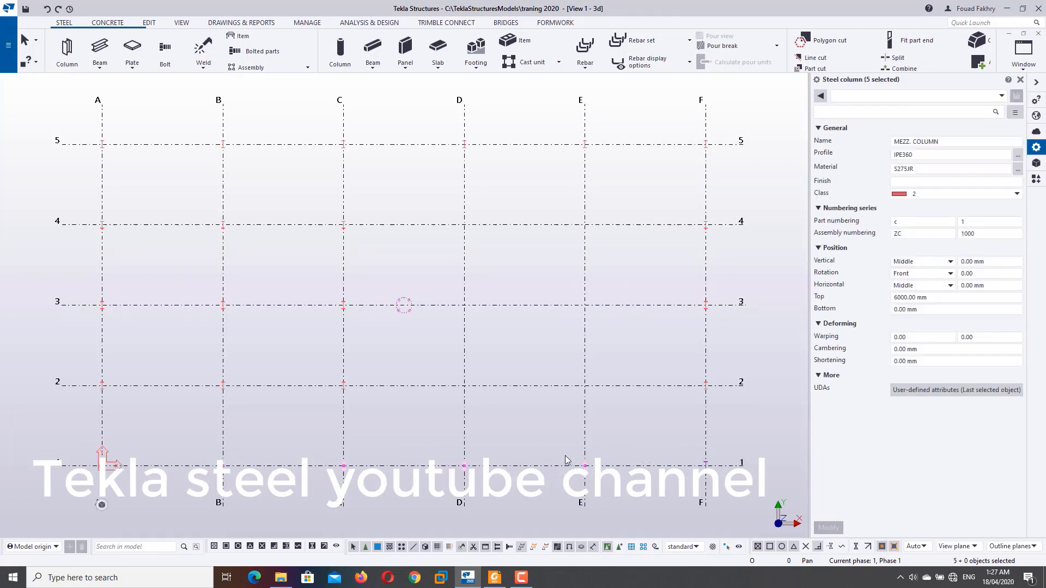
{"action": "left_click", "coordinate": [967, 97]}
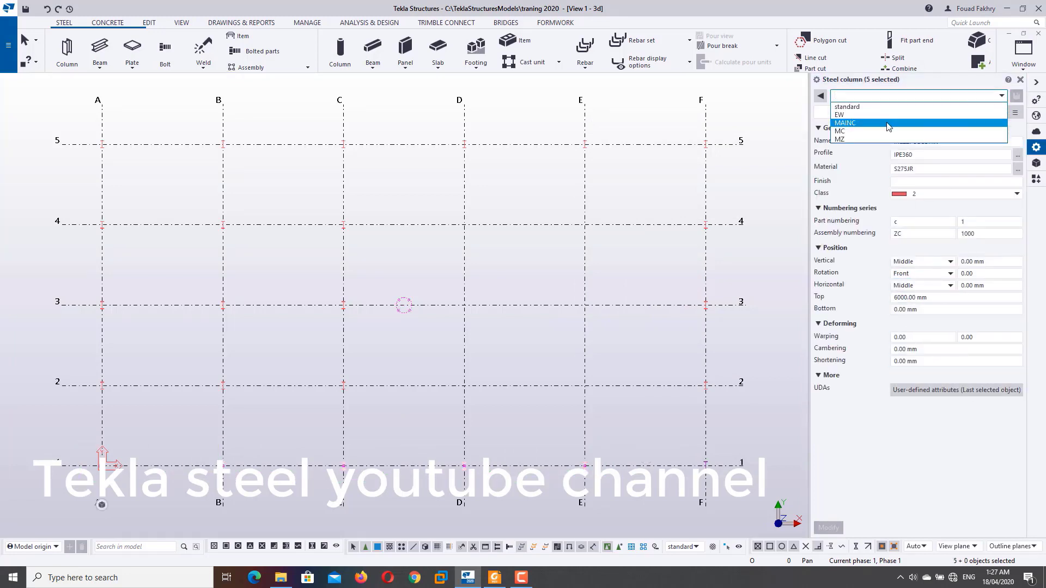
{"action": "left_click", "coordinate": [844, 123]}
{"action": "left_click", "coordinate": [828, 528]}
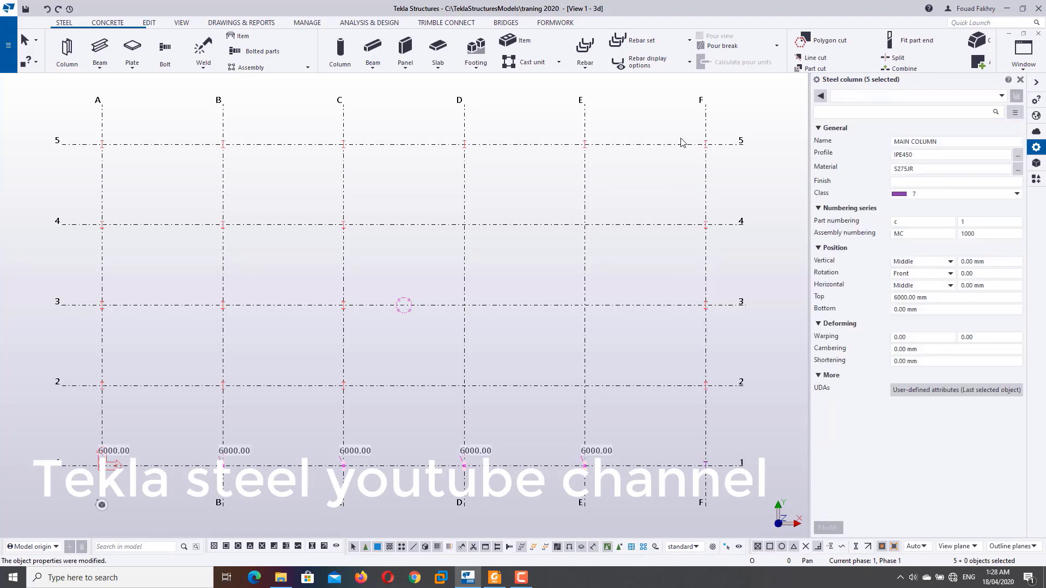
Apply the MAINC property set to the columns along grid line 5
{"action": "left_click_drag", "start_coordinate": [733, 120], "coordinate": [705, 477]}
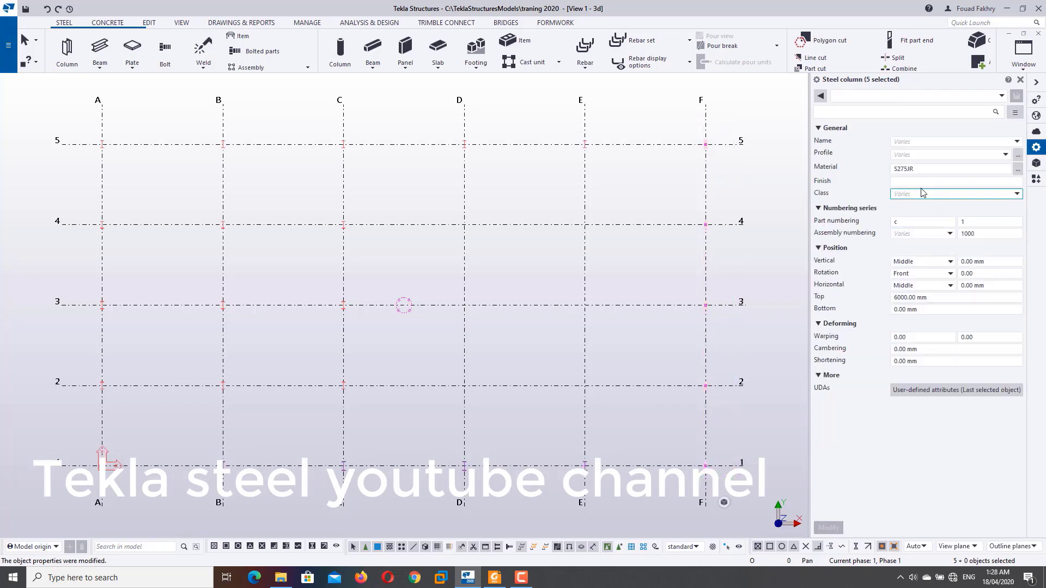
{"action": "left_click", "coordinate": [719, 144]}
{"action": "left_click_drag", "start_coordinate": [724, 121], "coordinate": [689, 163]}
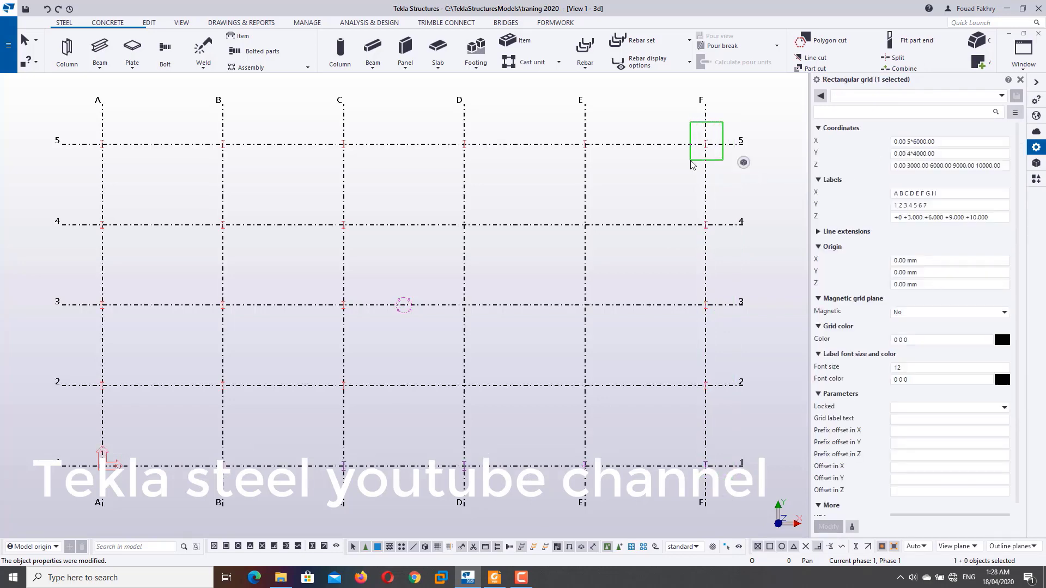
{"action": "left_click_drag", "start_coordinate": [738, 117], "coordinate": [102, 166]}
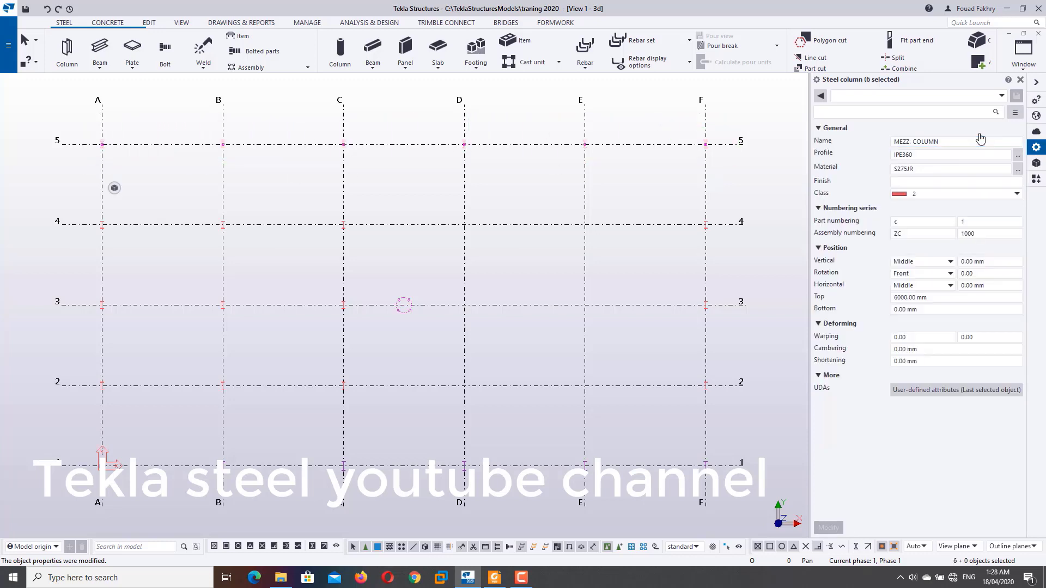
{"action": "left_click", "coordinate": [944, 103]}
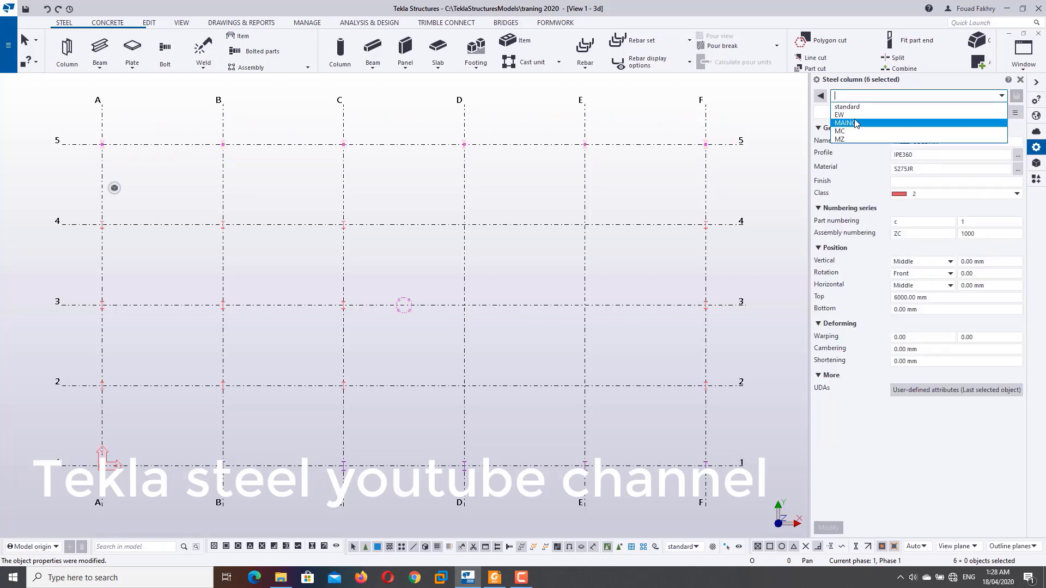
{"action": "key", "text": "Escape"}
{"action": "left_click", "coordinate": [829, 527]}
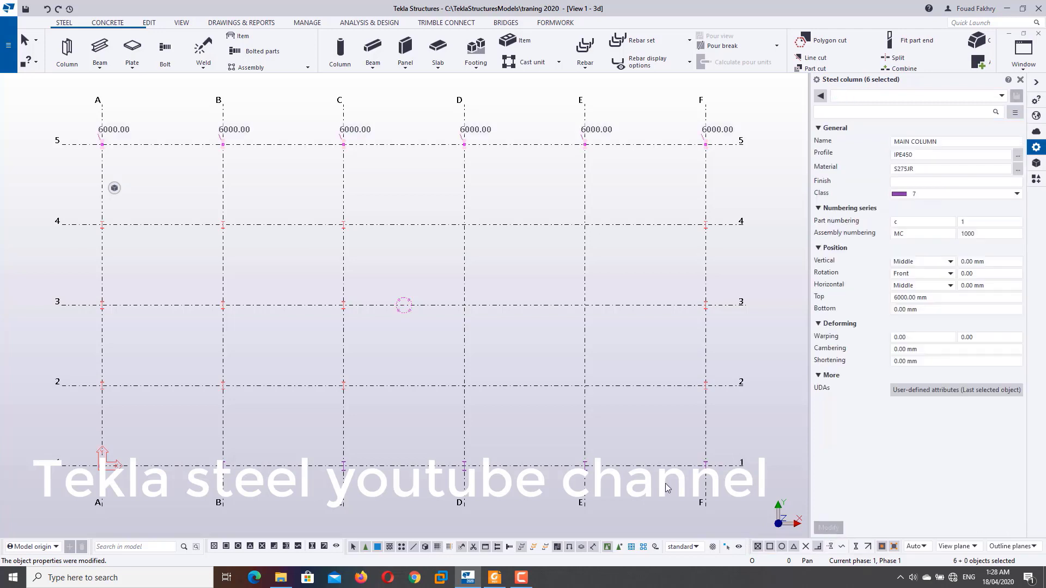
Select the grid F columns between rows 2 and 4 and choose the EW property set
{"action": "left_click_drag", "start_coordinate": [726, 214], "coordinate": [697, 388]}
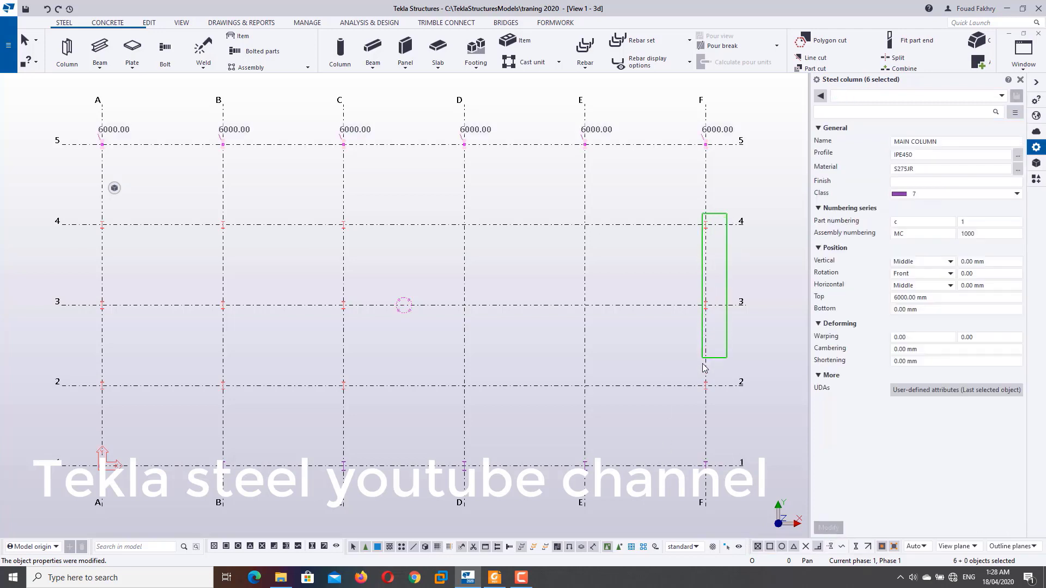
{"action": "left_click_drag", "start_coordinate": [719, 190], "coordinate": [693, 402]}
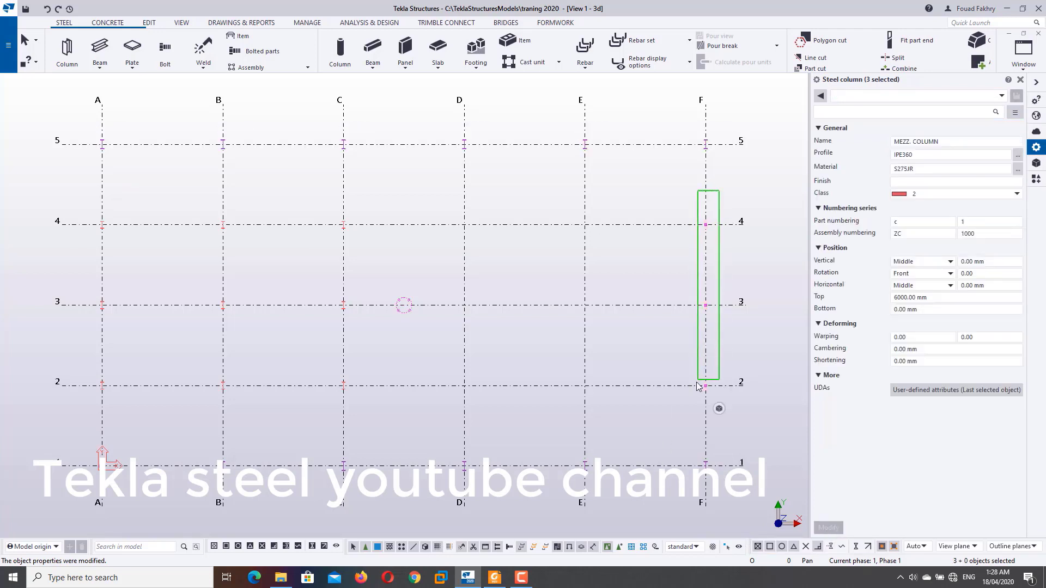
{"action": "left_click", "coordinate": [975, 96]}
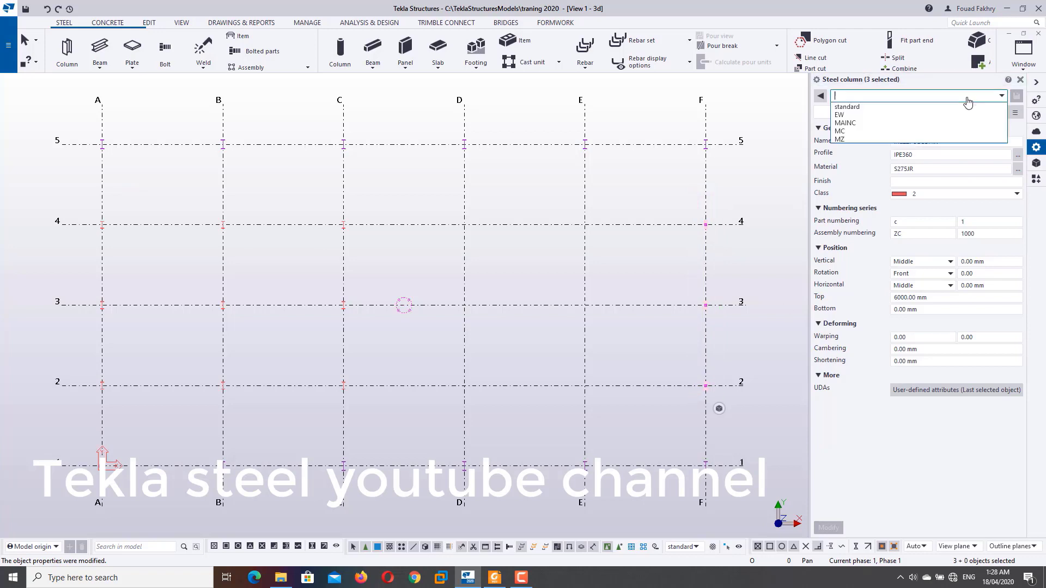
{"action": "left_click", "coordinate": [850, 115]}
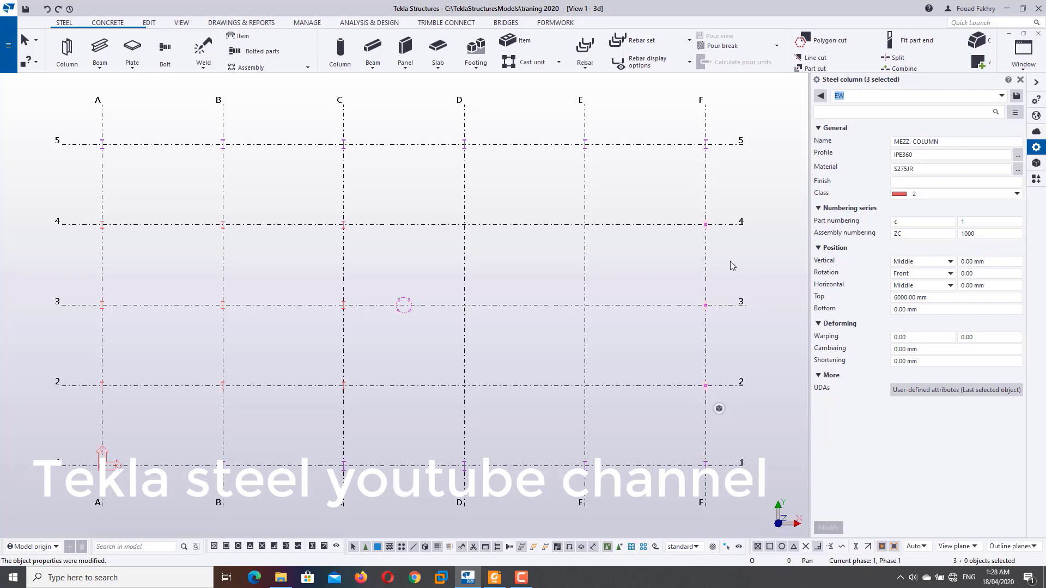
{"action": "scroll", "coordinate": [714, 258], "scroll_direction": "up", "scroll_amount": 1}
{"action": "scroll", "coordinate": [717, 220], "scroll_direction": "up", "scroll_amount": 1}
{"action": "scroll", "coordinate": [715, 223], "scroll_direction": "down", "scroll_amount": 1}
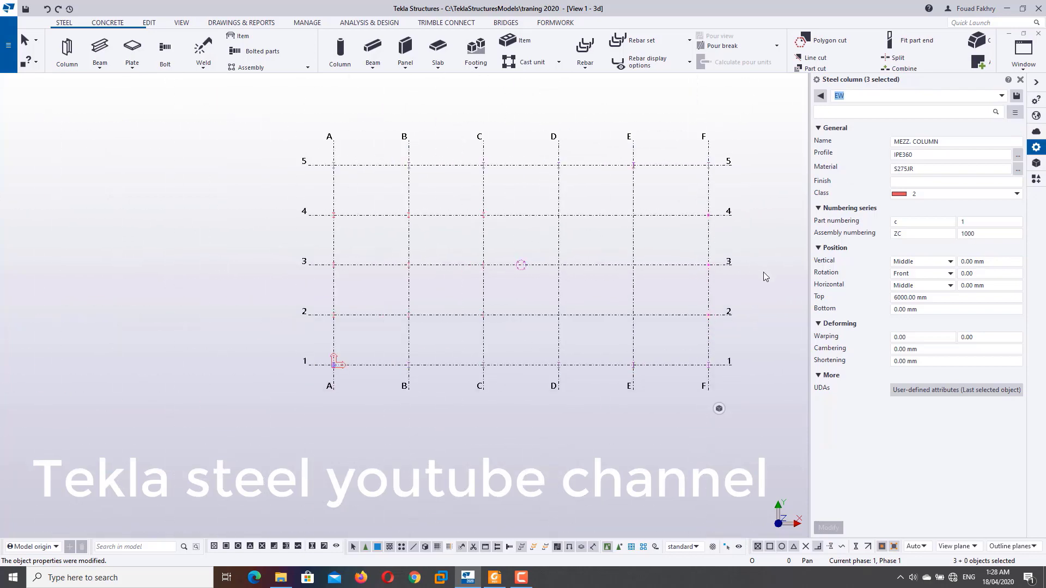
{"action": "scroll", "coordinate": [510, 265], "scroll_direction": "down", "scroll_amount": 3}
{"action": "scroll", "coordinate": [515, 252], "scroll_direction": "up", "scroll_amount": 2}
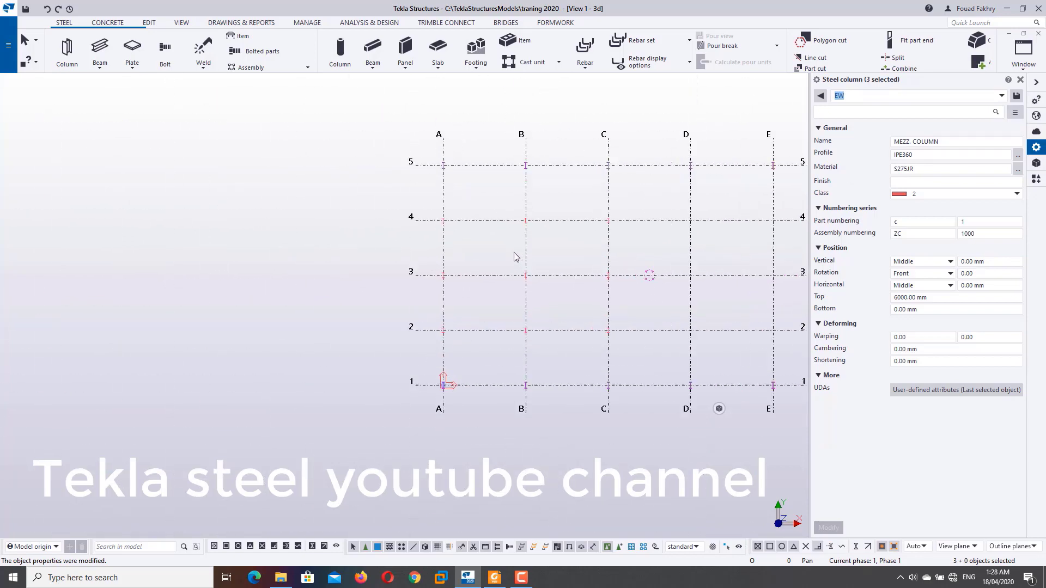
Load the MZ settings onto the six interior B–C columns and view them in 3D
{"action": "left_click_drag", "start_coordinate": [665, 195], "coordinate": [499, 351]}
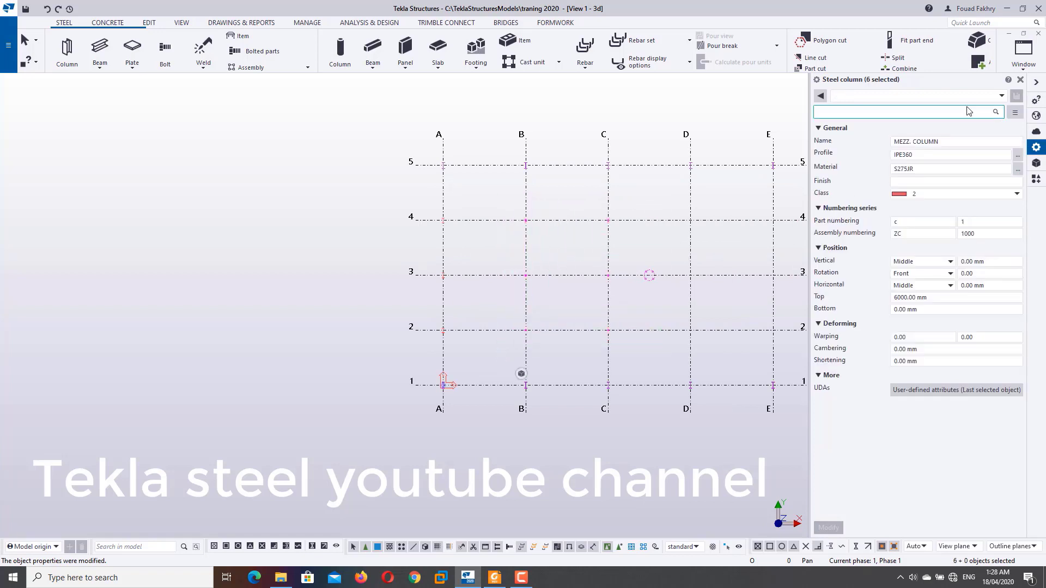
{"action": "left_click", "coordinate": [951, 96]}
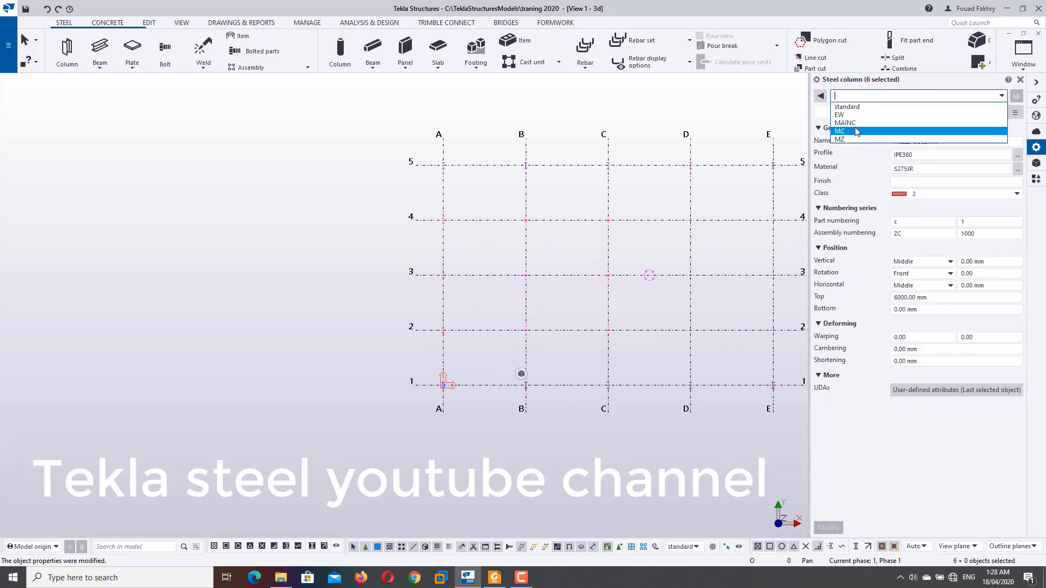
{"action": "left_click", "coordinate": [864, 139]}
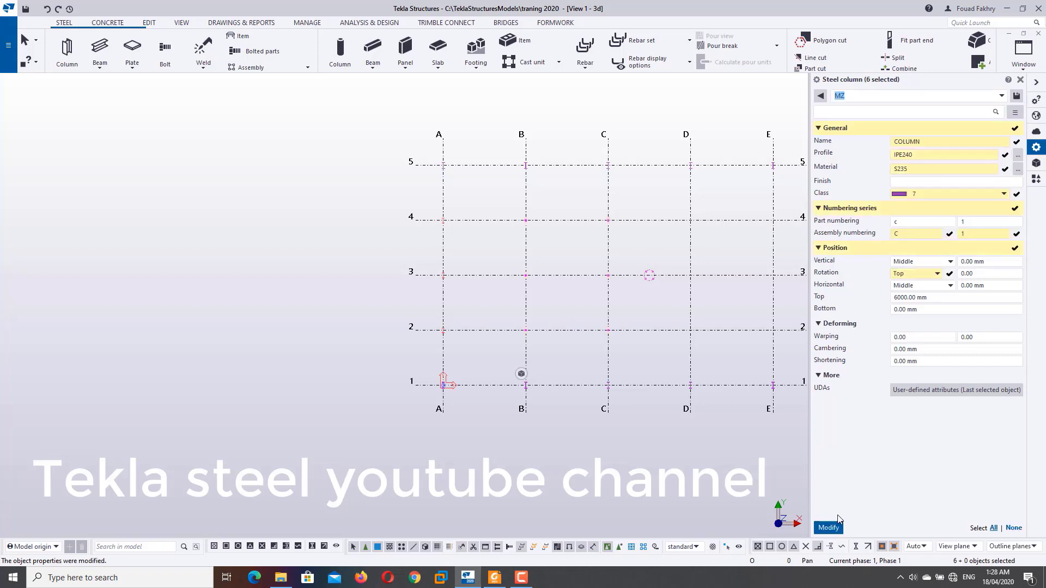
{"action": "left_click", "coordinate": [827, 528]}
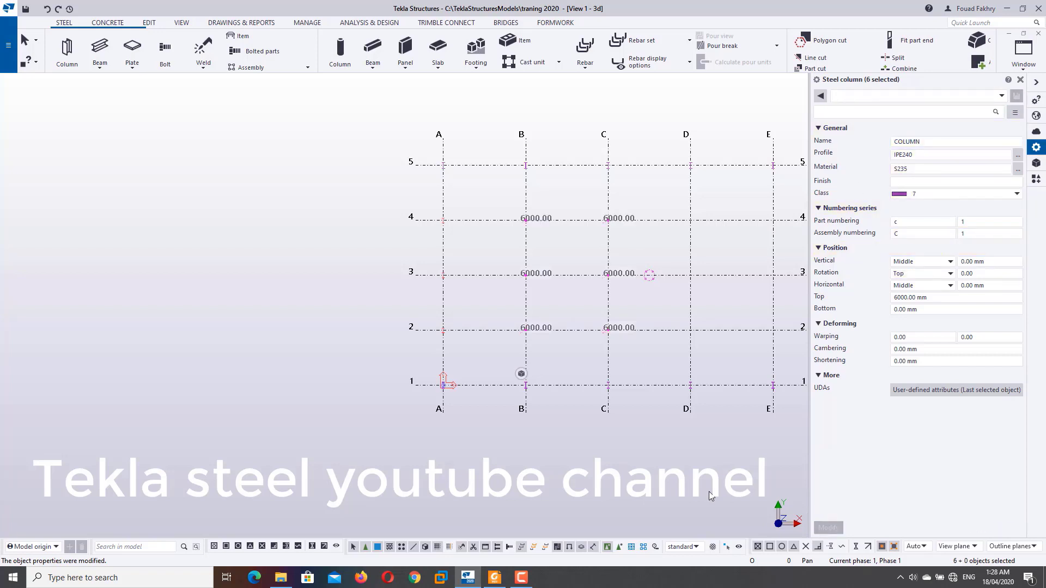
{"action": "key", "text": "ctrl+p"}
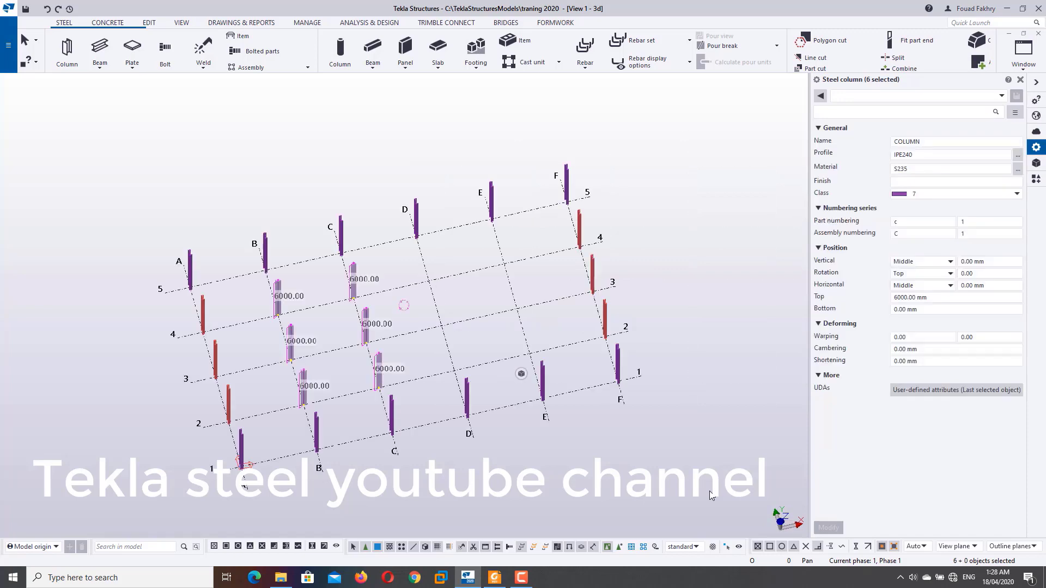
{"action": "scroll", "coordinate": [527, 433], "scroll_direction": "down", "scroll_amount": 2}
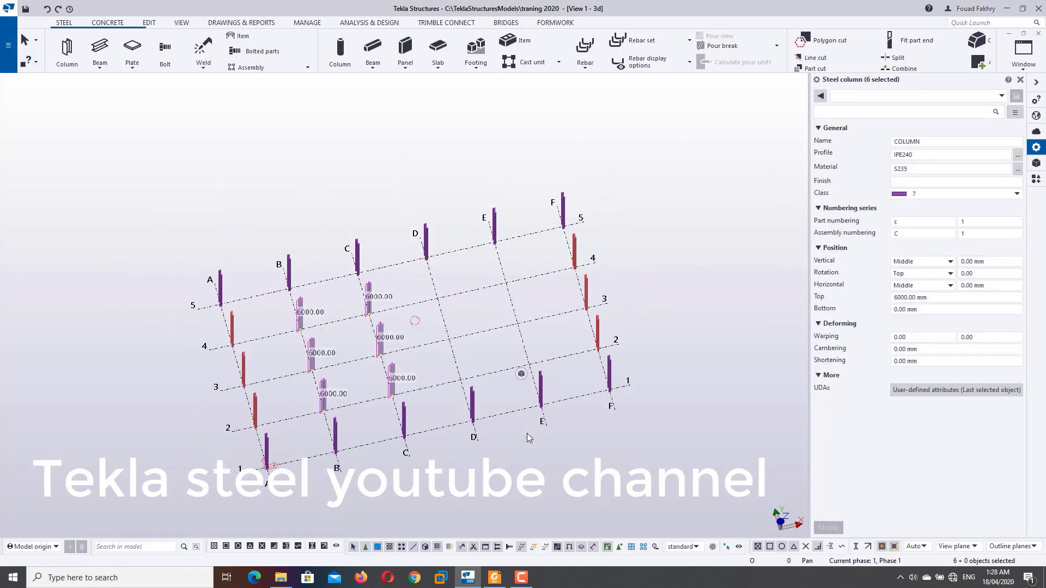
Orbit, zoom and pan the 3D column grid, then select the corner column at A-1
{"action": "left_click", "coordinate": [669, 322]}
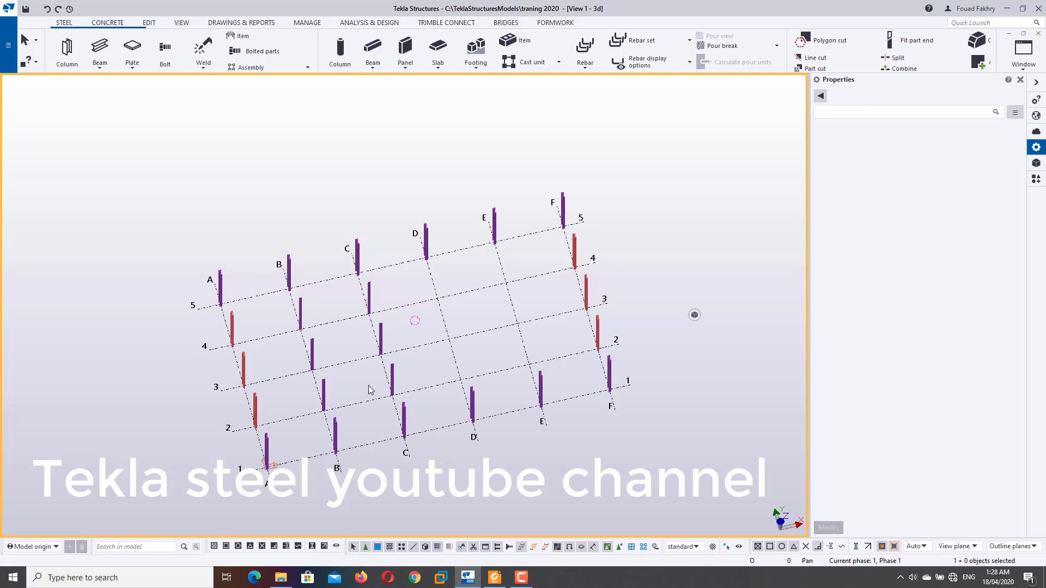
{"action": "mouse_move", "coordinate": [375, 413]}
{"action": "middle_mouse_down", "text": "ctrl"}
{"action": "mouse_move", "coordinate": [363, 361]}
{"action": "mouse_move", "coordinate": [433, 358]}
{"action": "middle_mouse_up", "text": "ctrl"}
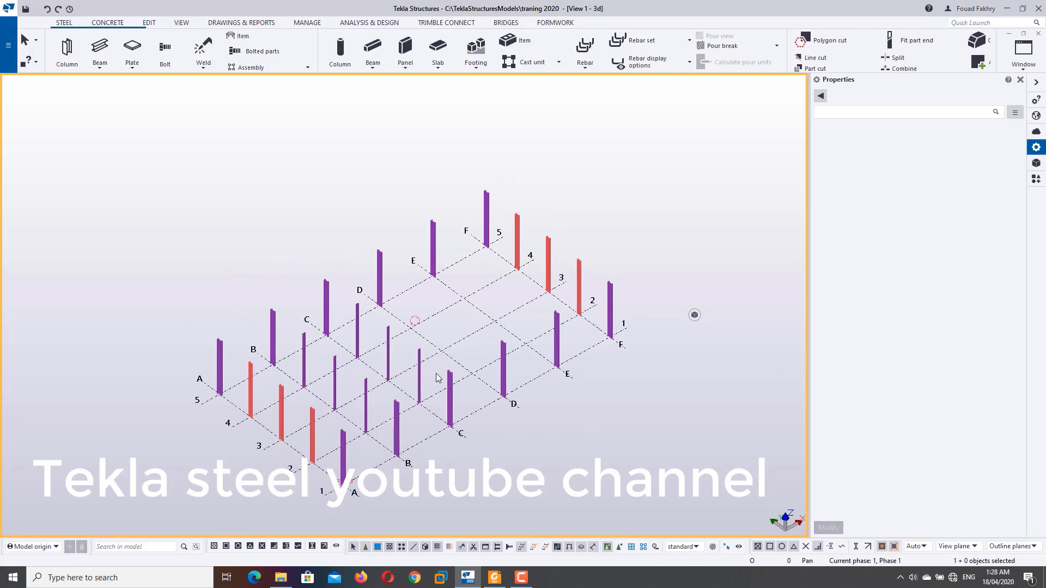
{"action": "scroll", "coordinate": [435, 377], "scroll_direction": "up", "scroll_amount": 2}
{"action": "scroll", "coordinate": [436, 377], "scroll_direction": "up", "scroll_amount": 3}
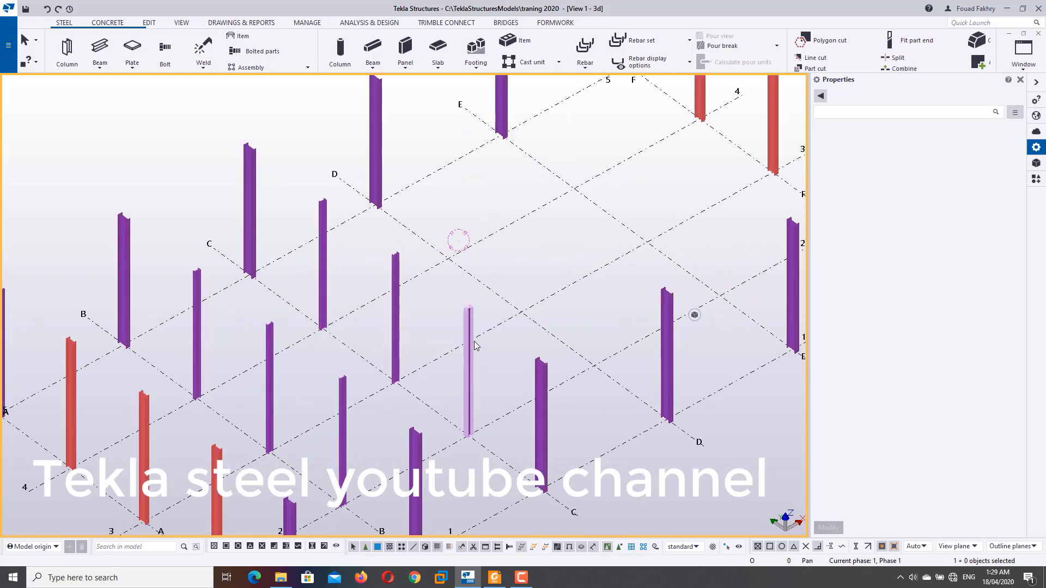
{"action": "scroll", "coordinate": [269, 406], "scroll_direction": "down", "scroll_amount": 2}
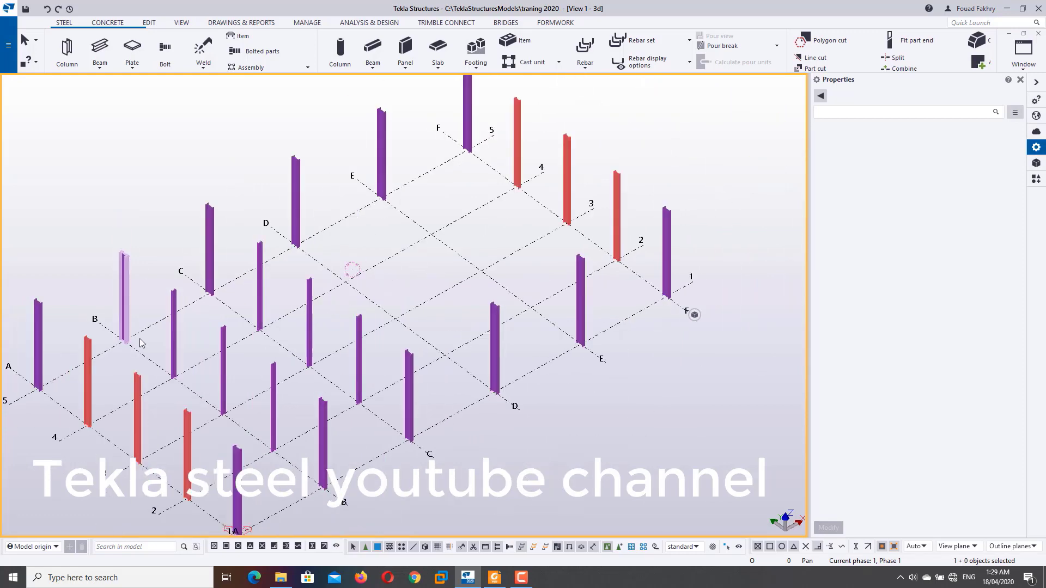
{"action": "scroll", "coordinate": [270, 407], "scroll_direction": "down", "scroll_amount": 1}
{"action": "middle_click_drag", "start_coordinate": [269, 407], "coordinate": [265, 368]}
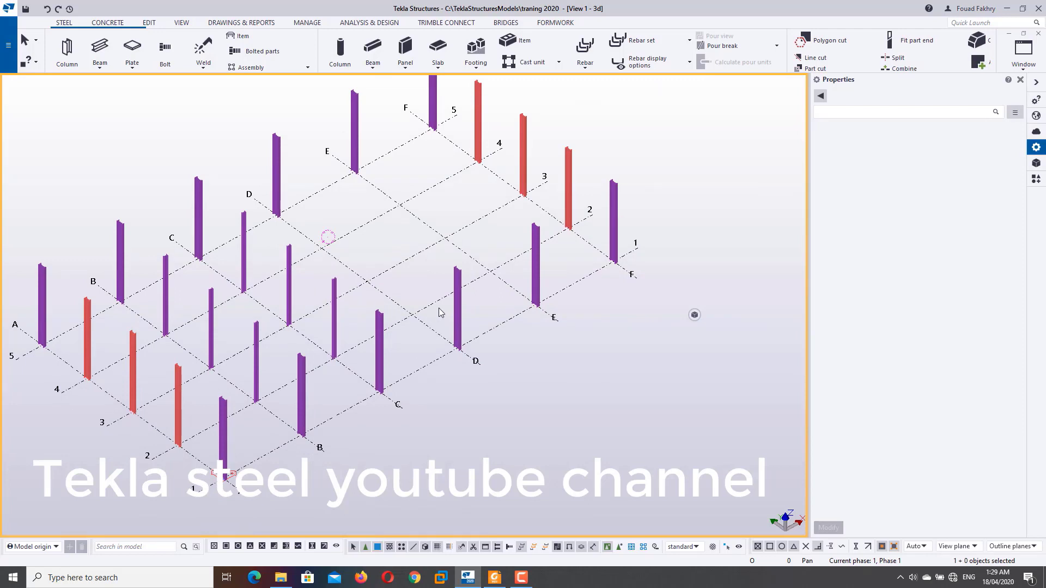
{"action": "middle_click_drag", "start_coordinate": [444, 351], "coordinate": [534, 369]}
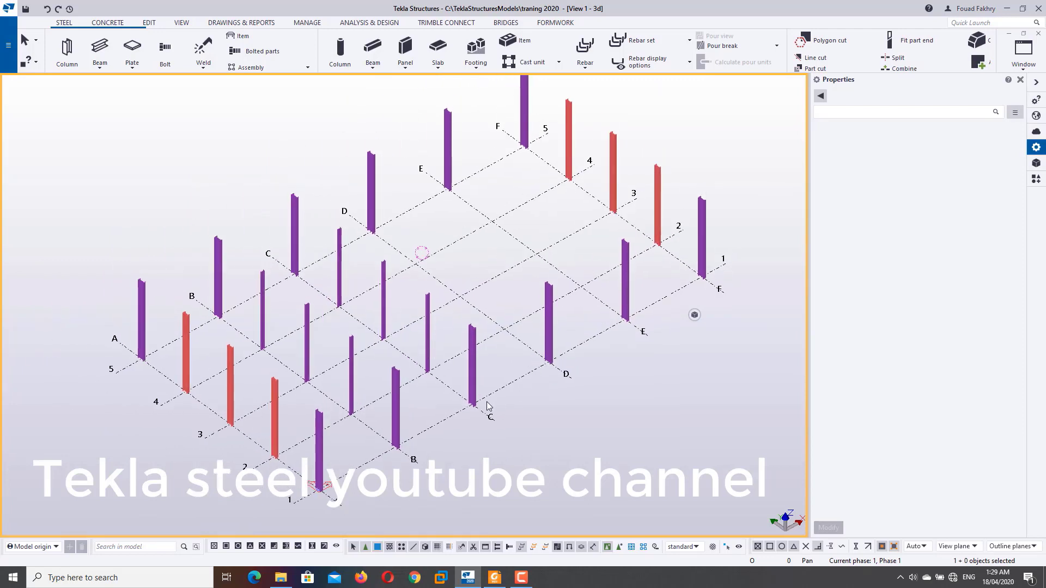
{"action": "scroll", "coordinate": [487, 406], "scroll_direction": "down", "scroll_amount": 1}
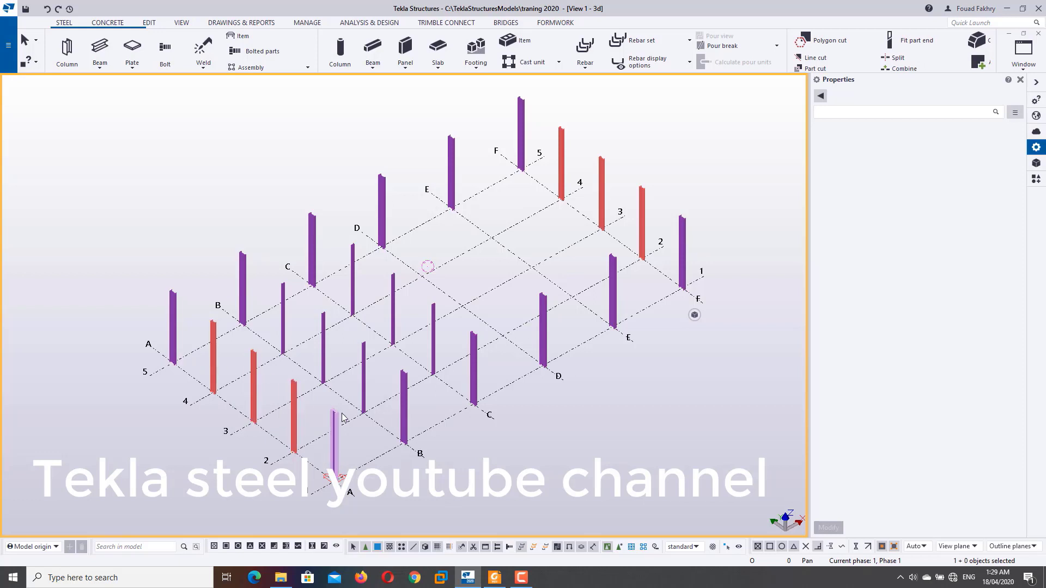
{"action": "left_click", "coordinate": [335, 451]}
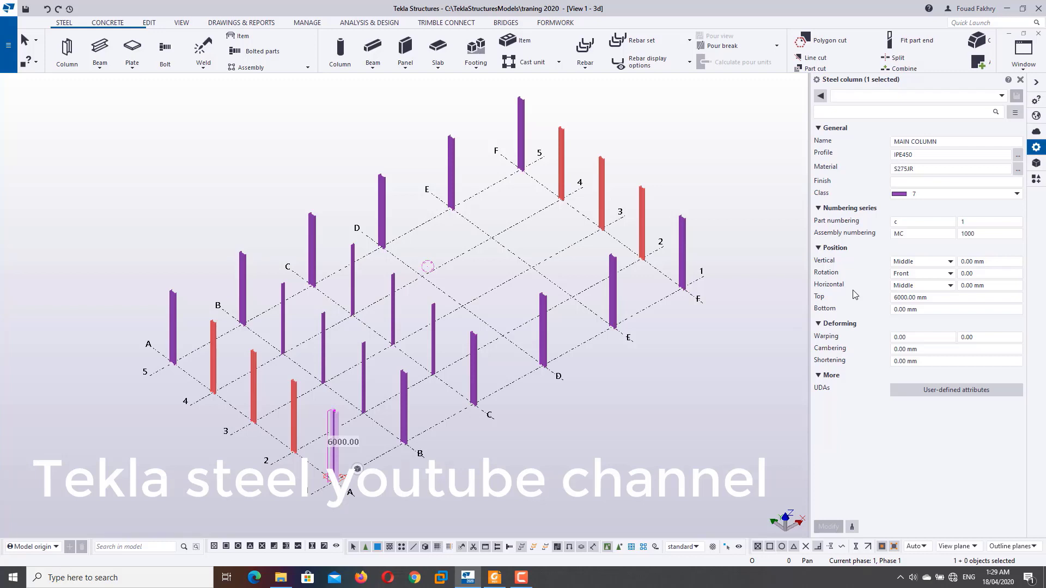
Try the beam, plate and column tools, entering a 9000 top height in the column settings
{"action": "left_click", "coordinate": [106, 51]}
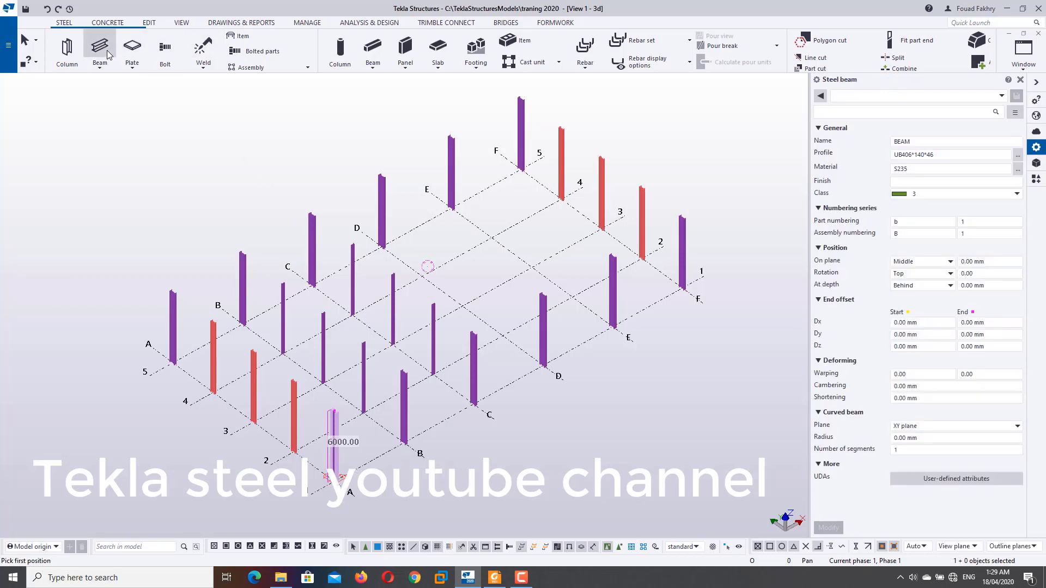
{"action": "left_click", "coordinate": [131, 52]}
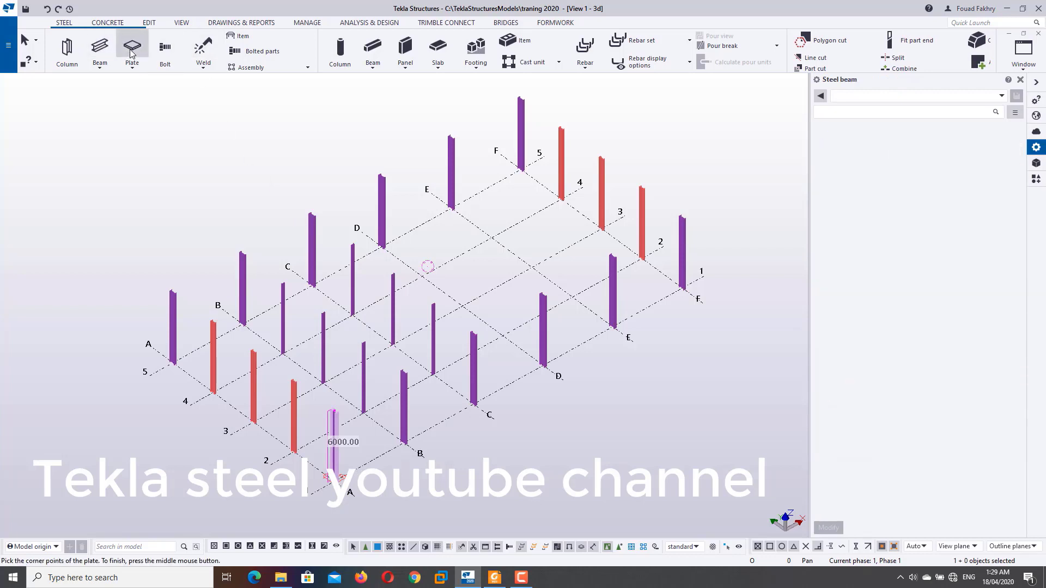
{"action": "left_click", "coordinate": [67, 64]}
{"action": "scroll", "coordinate": [346, 439], "scroll_direction": "up", "scroll_amount": 1}
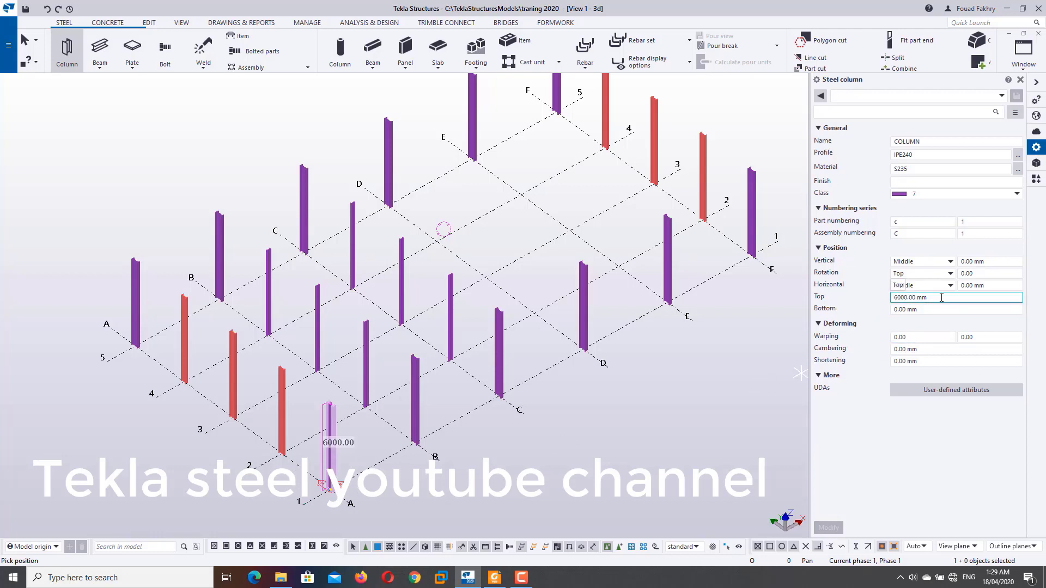
{"action": "left_click_drag", "start_coordinate": [942, 297], "coordinate": [885, 299]}
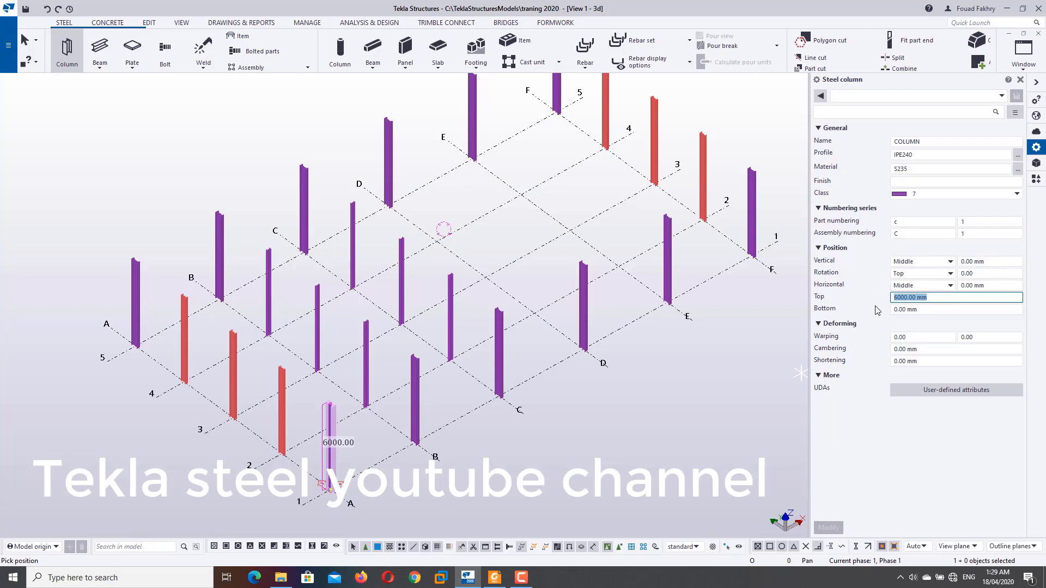
{"action": "type", "text": "9000"}
{"action": "key", "text": "Tab"}
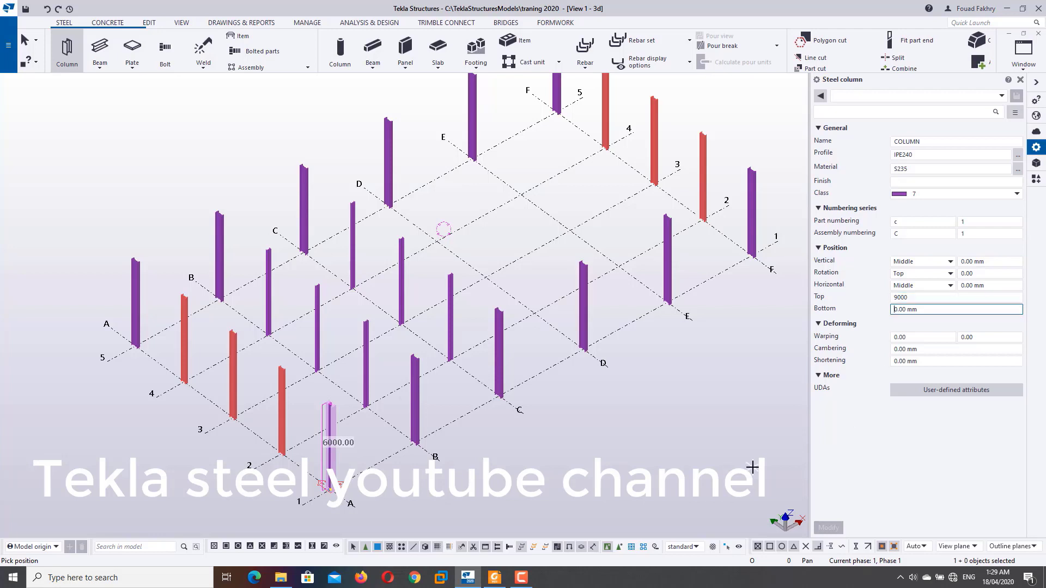
{"action": "key", "text": "Escape"}
Change the A-1 column's top from 6000 to 9000 mm and apply it
{"action": "left_click", "coordinate": [334, 436]}
{"action": "left_click", "coordinate": [937, 298]}
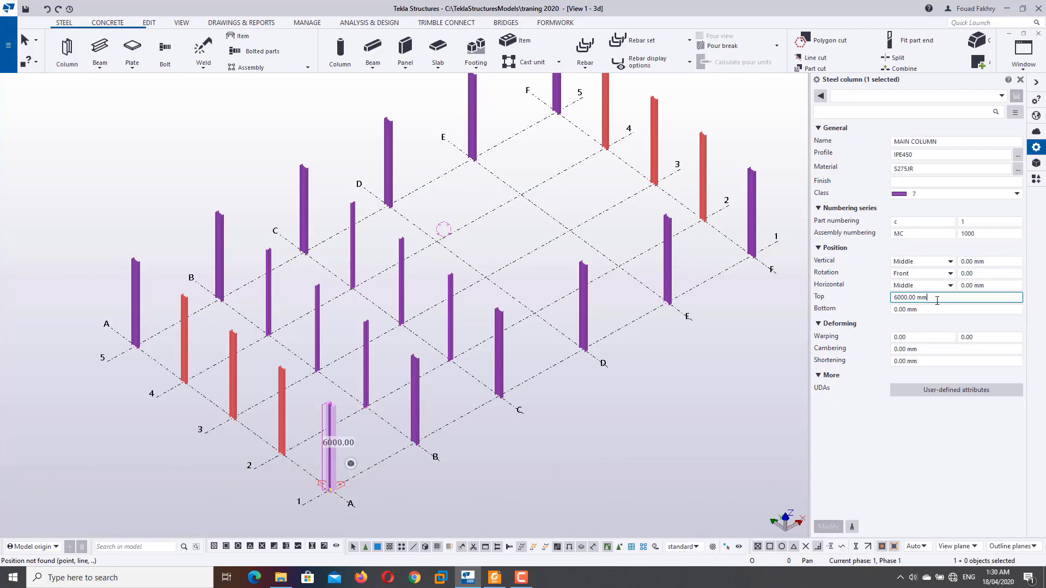
{"action": "left_click_drag", "start_coordinate": [937, 299], "coordinate": [881, 300]}
{"action": "type", "text": "9000"}
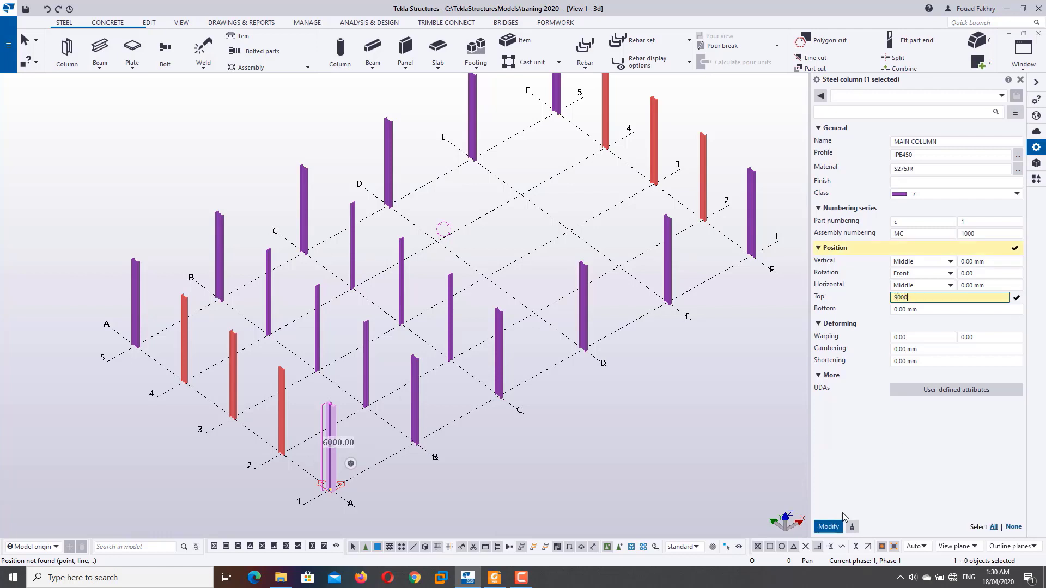
{"action": "left_click", "coordinate": [836, 527]}
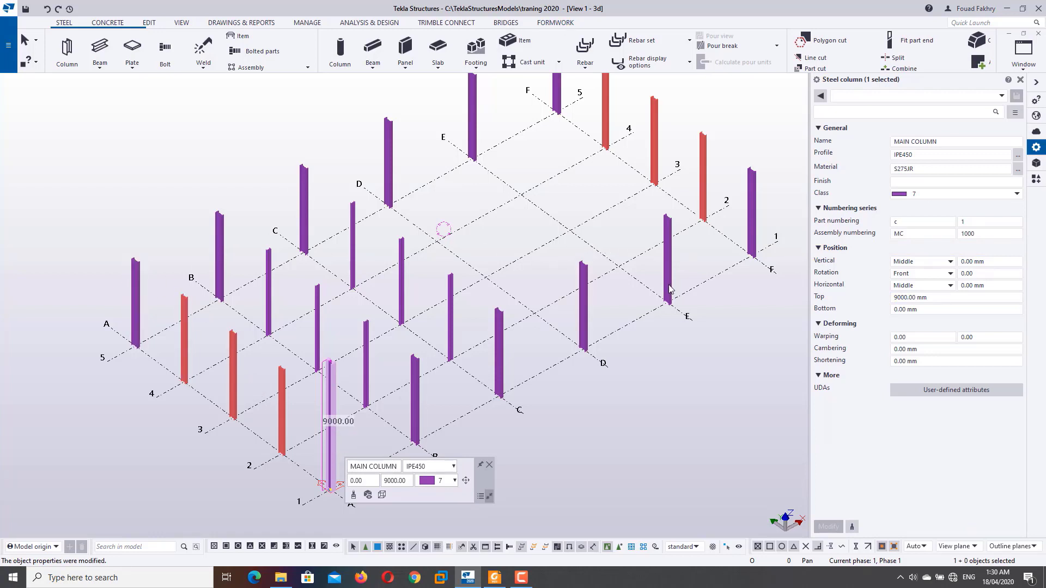
{"action": "left_click", "coordinate": [762, 244]}
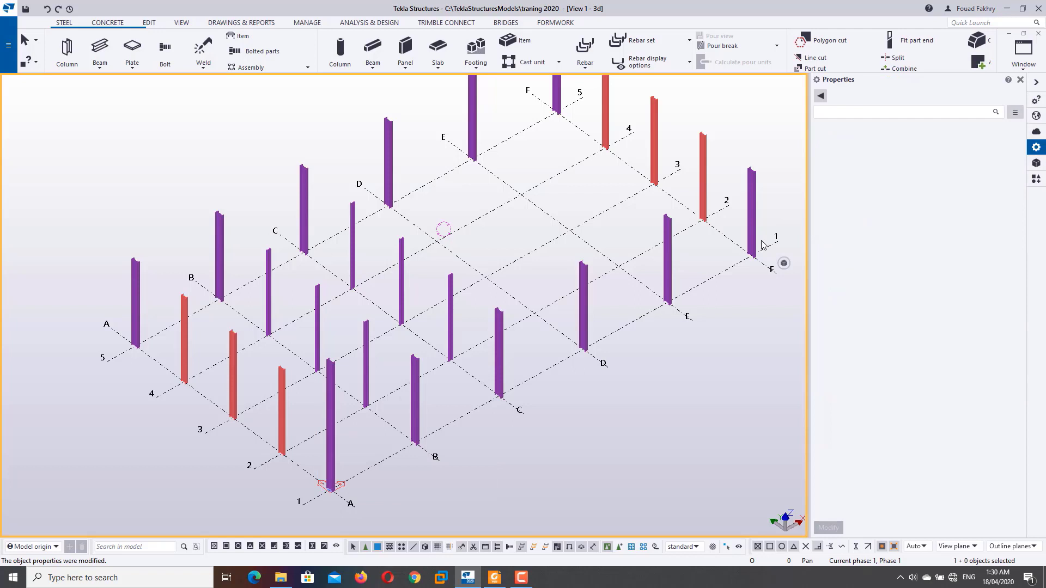
In plan view, give the six columns along grid line 5 a 9000 mm top level
{"action": "key", "text": "ctrl+p"}
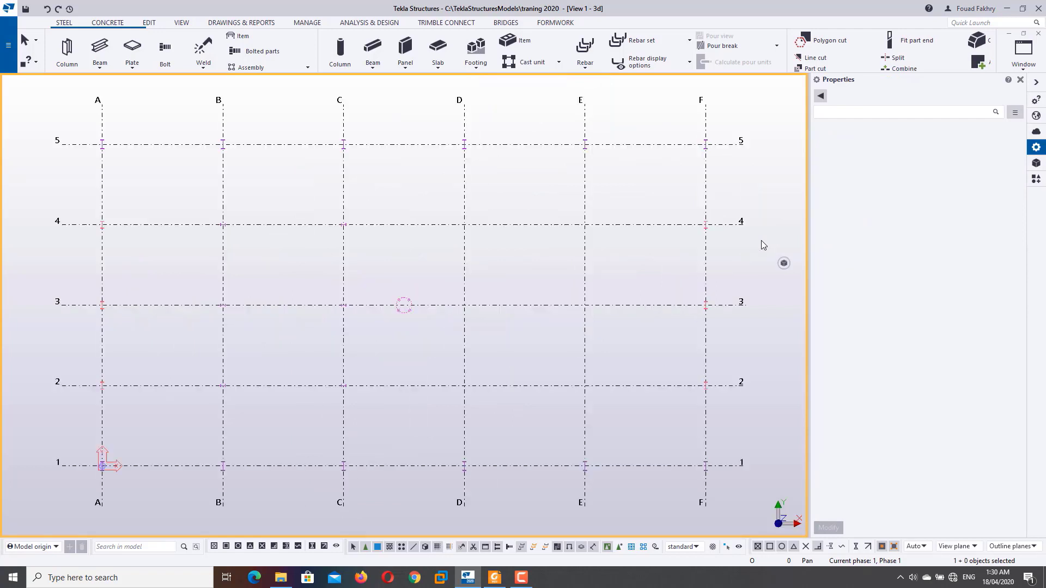
{"action": "mouse_move", "coordinate": [724, 116]}
{"action": "left_mouse_down"}
{"action": "mouse_move", "coordinate": [495, 154]}
{"action": "mouse_move", "coordinate": [97, 156]}
{"action": "left_mouse_up"}
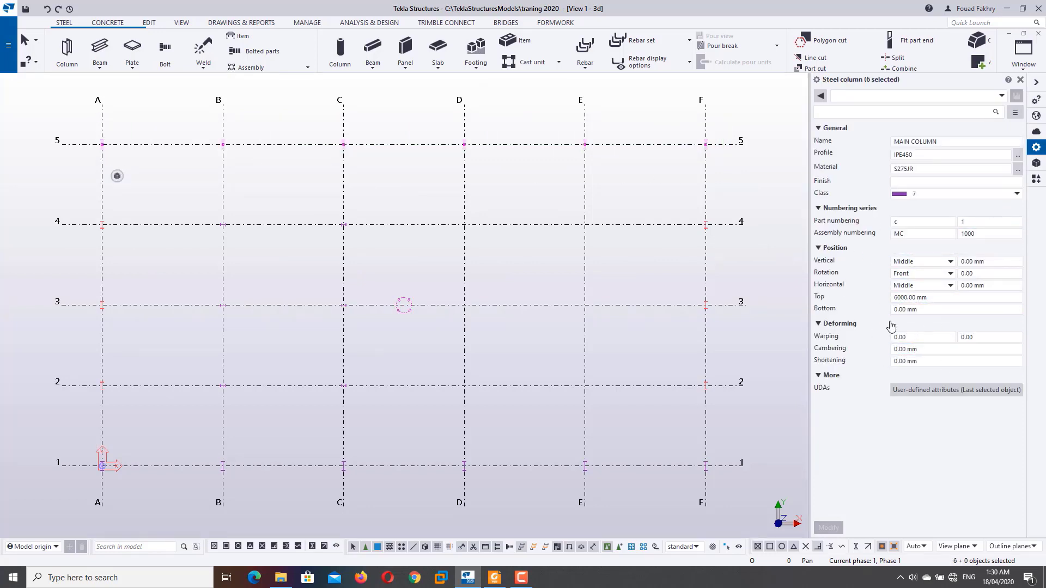
{"action": "left_click", "coordinate": [899, 297]}
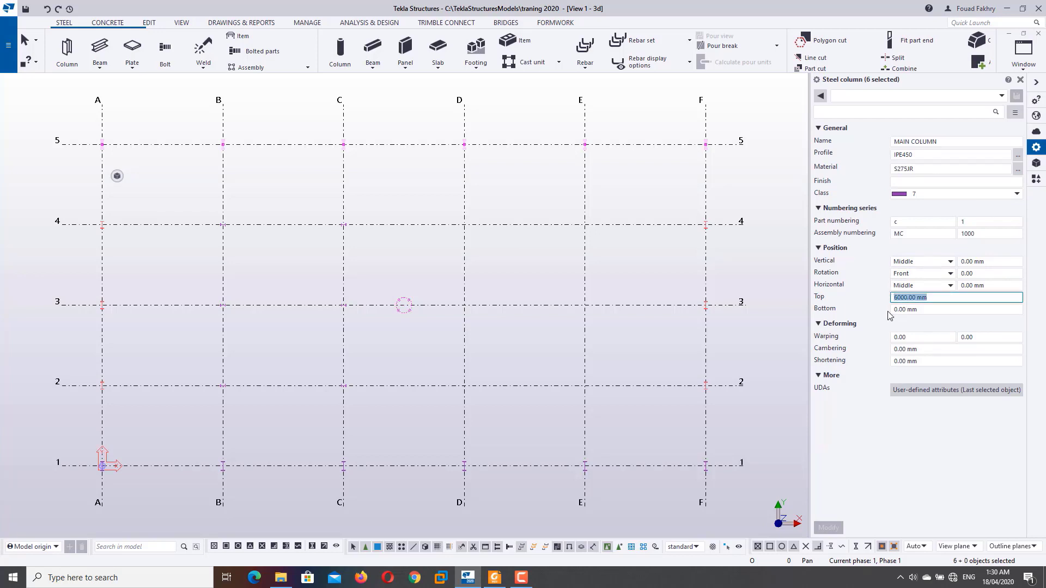
{"action": "type", "text": "9000"}
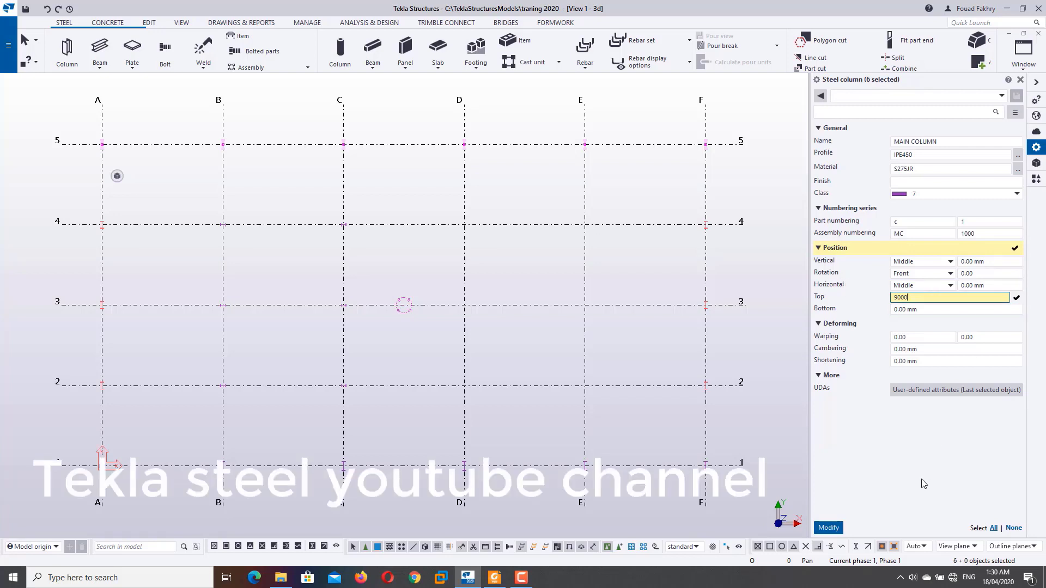
{"action": "left_click", "coordinate": [993, 528]}
{"action": "left_click", "coordinate": [1013, 529]}
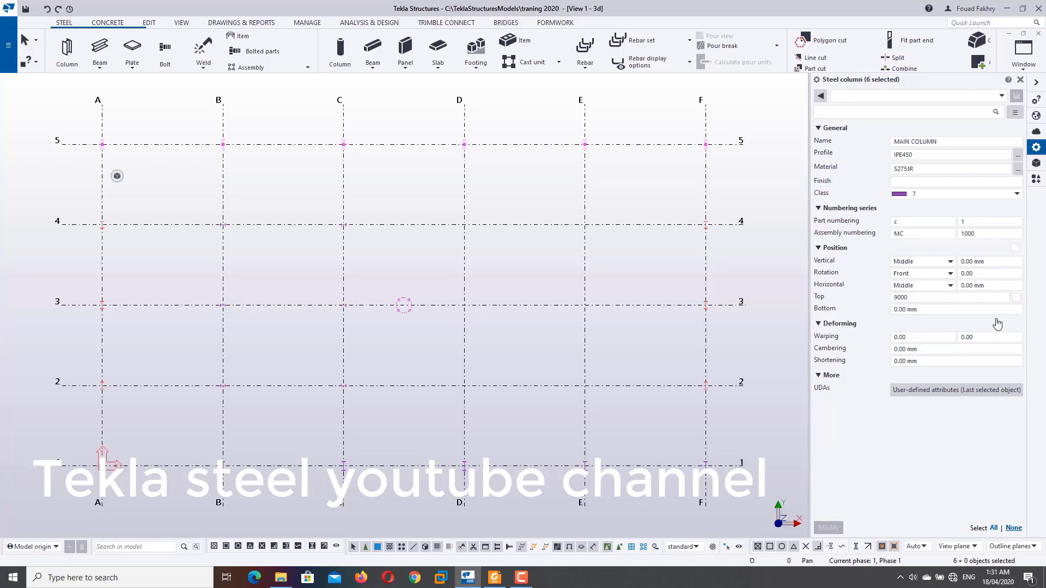
{"action": "left_click", "coordinate": [1016, 297]}
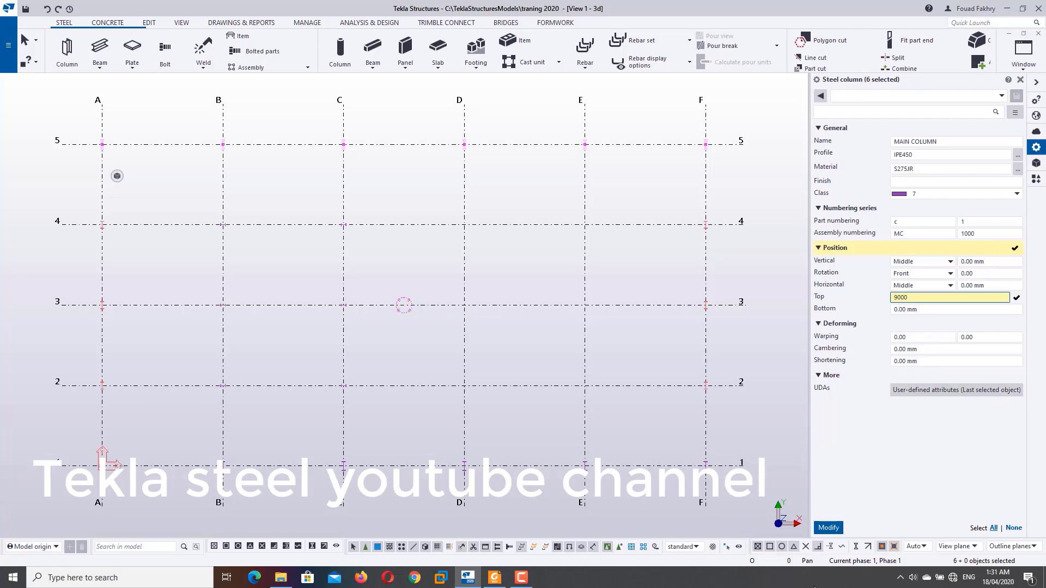
{"action": "left_click", "coordinate": [828, 527]}
{"action": "left_click", "coordinate": [777, 292]}
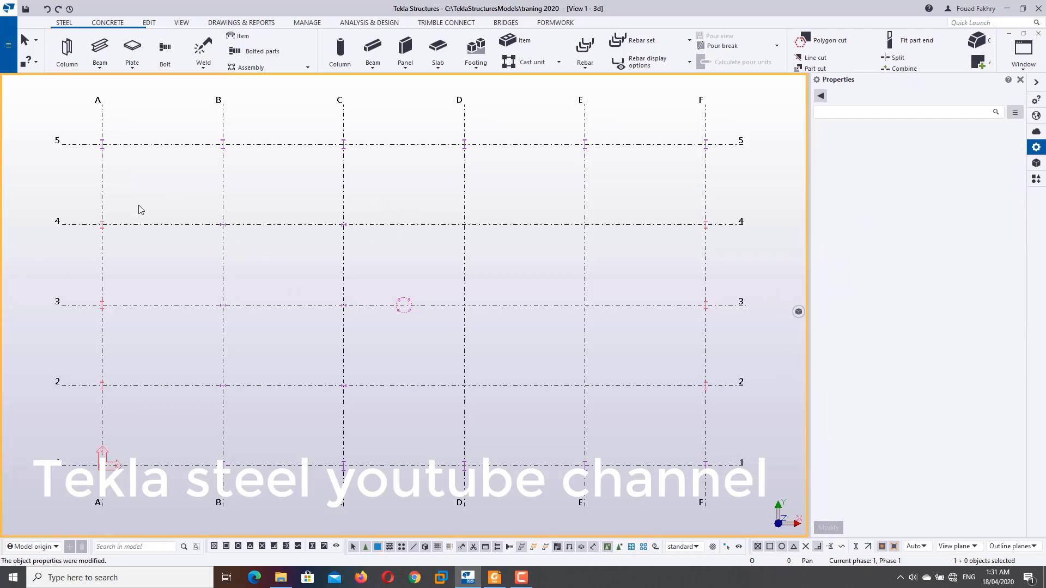
Change the top of the six B–C columns in rows 2–4 from 6000 to 4000 mm
{"action": "left_click_drag", "start_coordinate": [383, 205], "coordinate": [189, 408]}
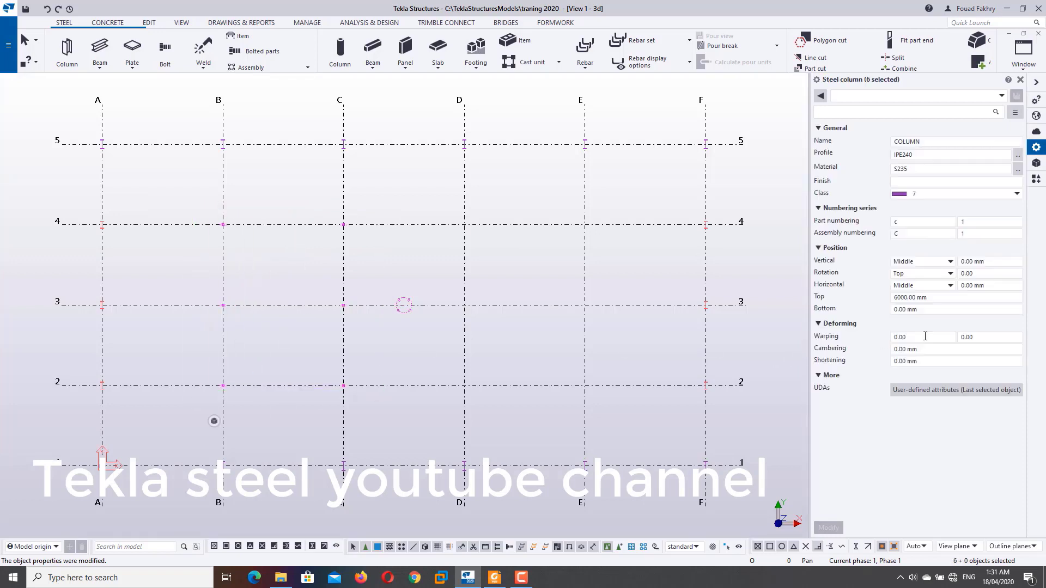
{"action": "left_click", "coordinate": [997, 337]}
{"action": "left_click", "coordinate": [929, 297]}
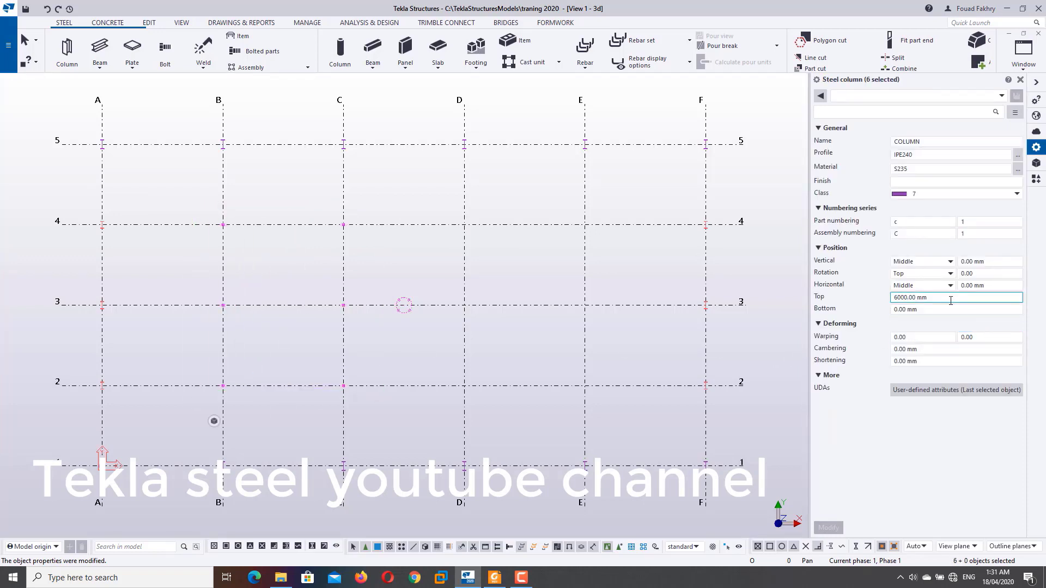
{"action": "left_click_drag", "start_coordinate": [929, 298], "coordinate": [879, 301]}
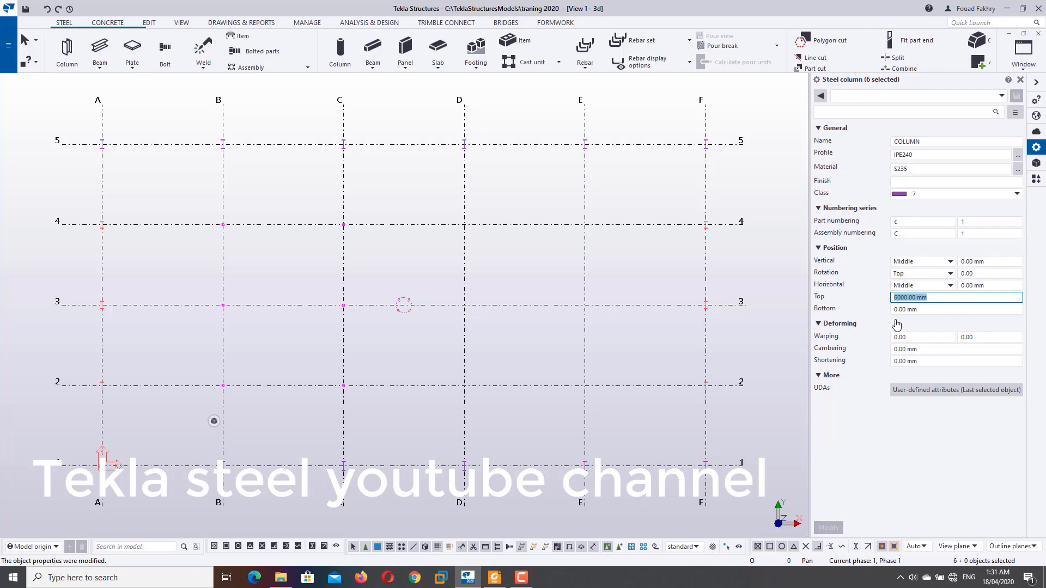
{"action": "type", "text": "4000"}
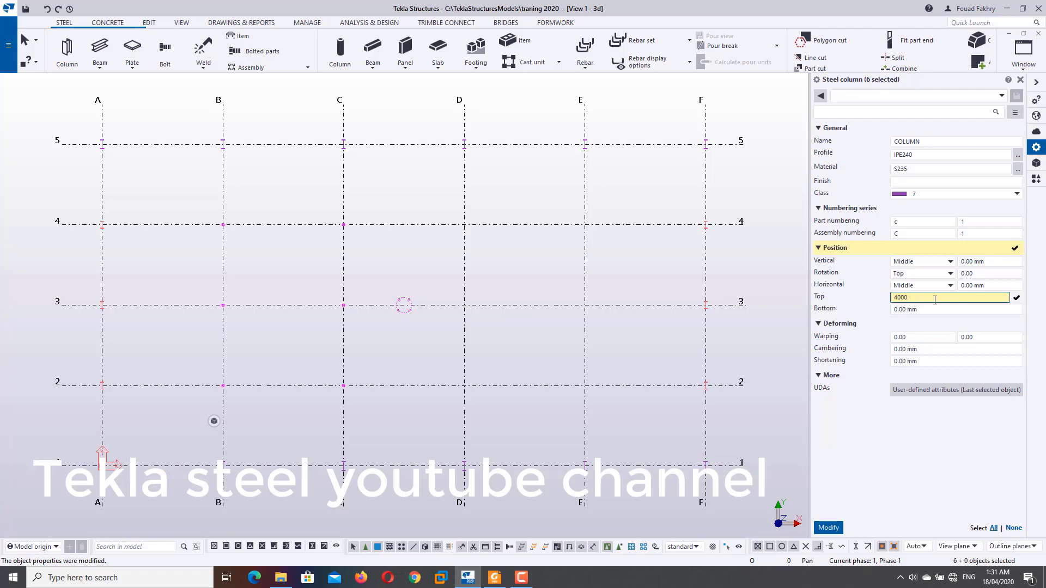
{"action": "left_click", "coordinate": [827, 528]}
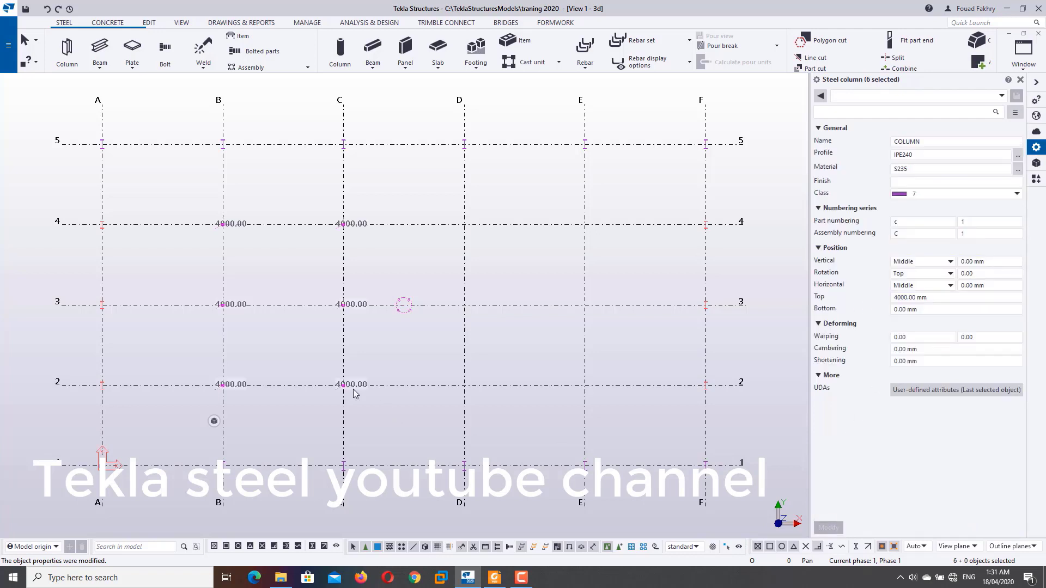
{"action": "scroll", "coordinate": [131, 257], "scroll_direction": "down", "scroll_amount": 1}
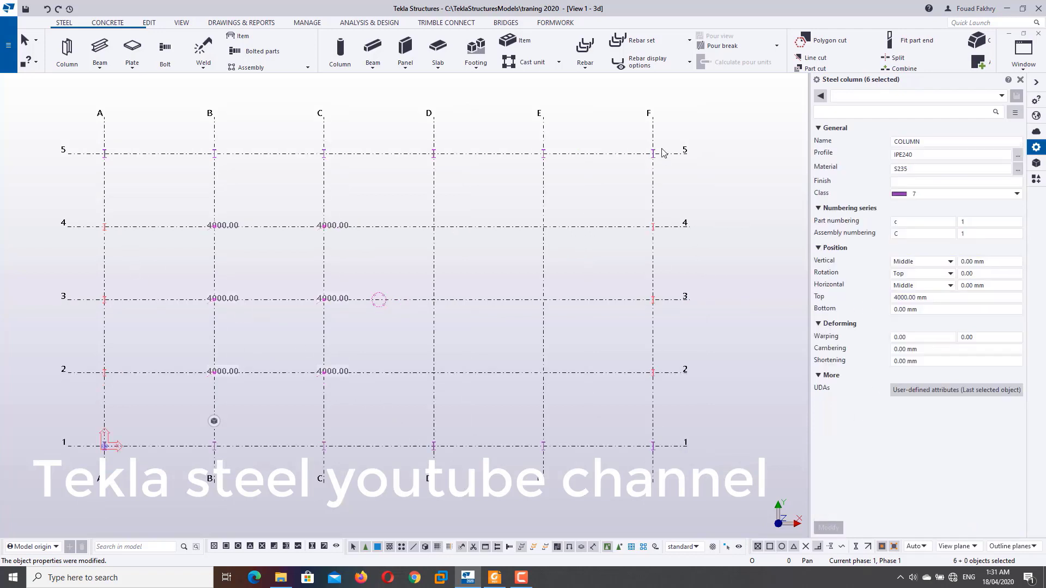
Set the five grid F columns and six row 1 columns to a 9000.00 mm top level
{"action": "left_click_drag", "start_coordinate": [674, 115], "coordinate": [645, 470]}
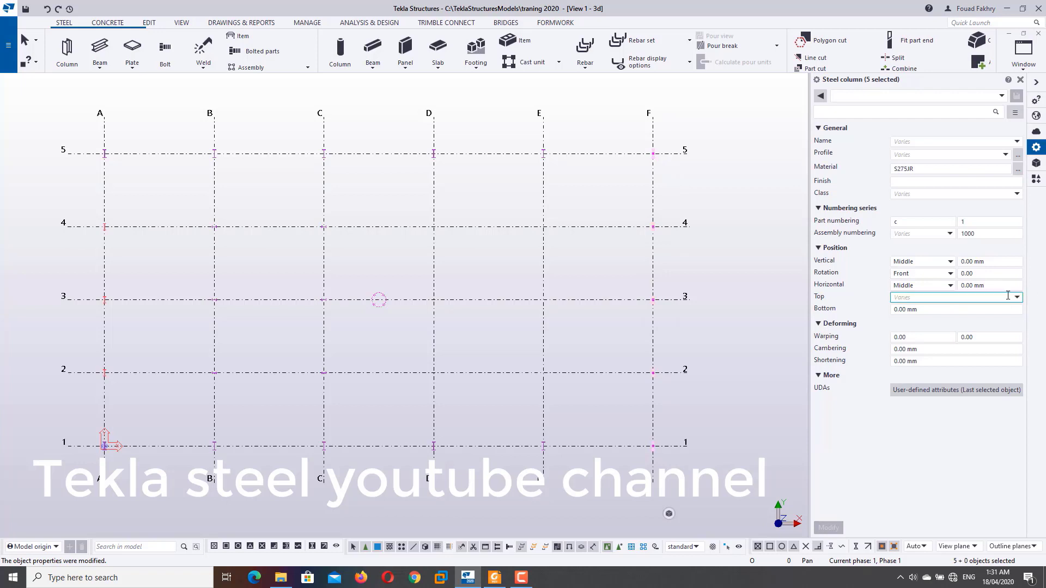
{"action": "left_click", "coordinate": [1017, 298]}
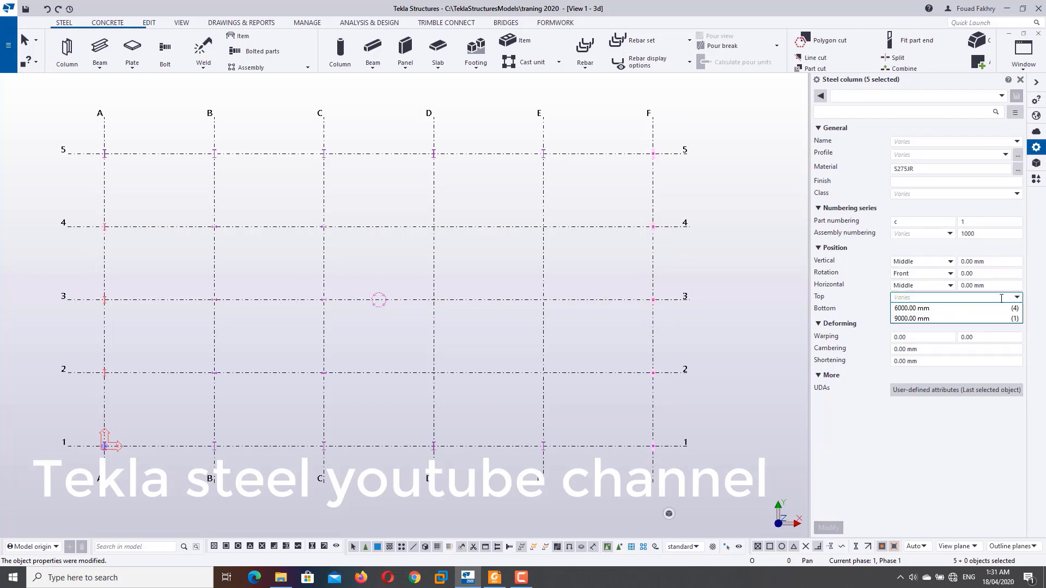
{"action": "left_click", "coordinate": [925, 318]}
{"action": "left_click", "coordinate": [828, 527]}
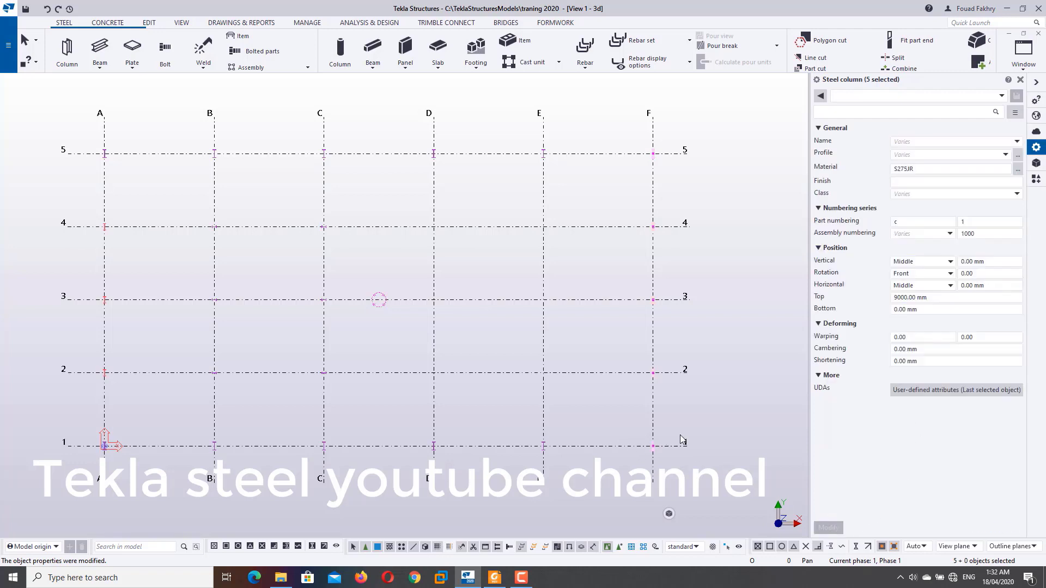
{"action": "left_click_drag", "start_coordinate": [689, 430], "coordinate": [101, 463]}
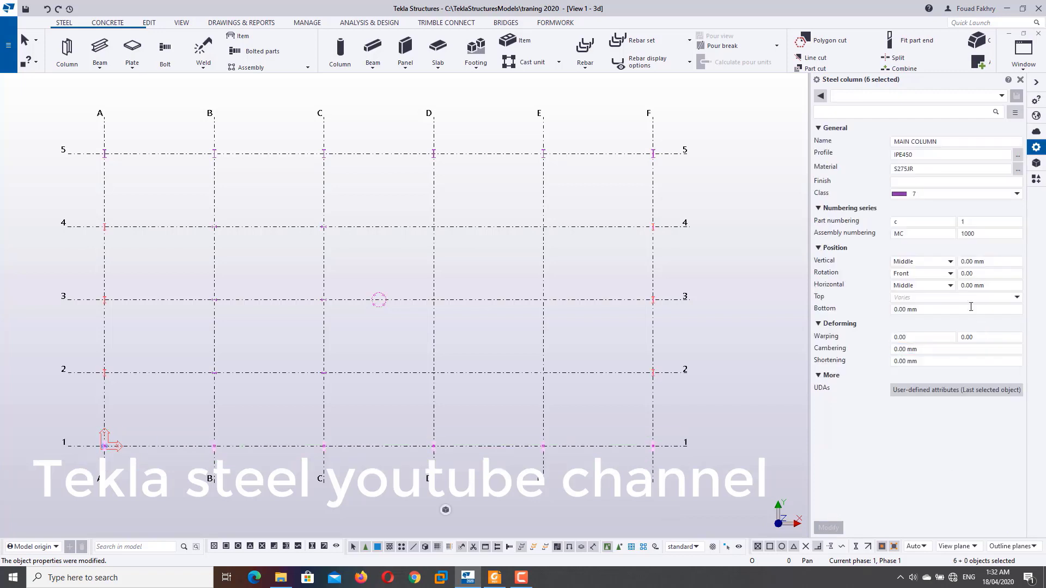
{"action": "left_click", "coordinate": [953, 298]}
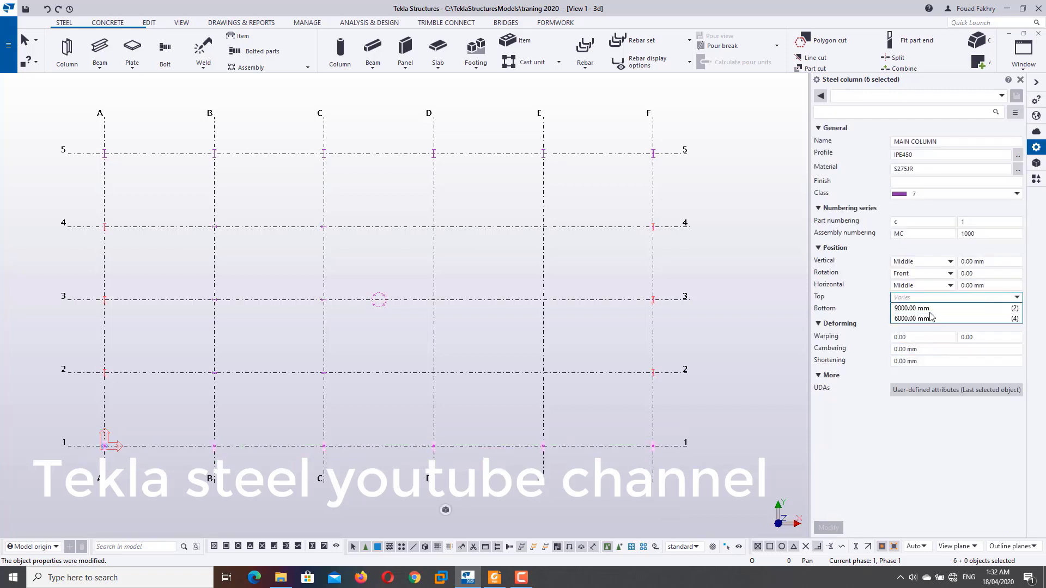
{"action": "left_click", "coordinate": [912, 308]}
{"action": "left_click", "coordinate": [828, 527]}
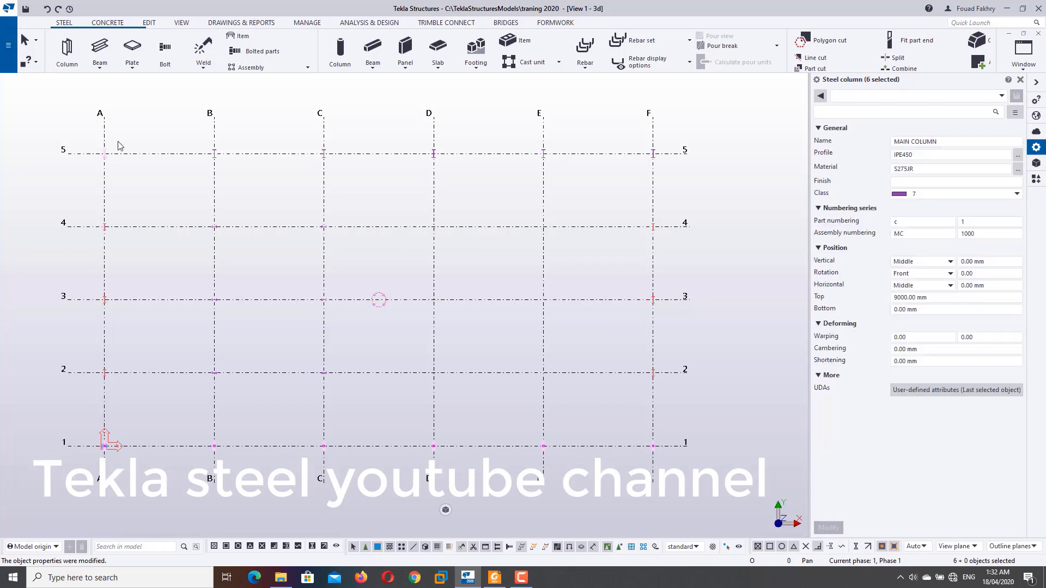
Set the five grid A columns to a 9000.00 mm top level as well
{"action": "left_click_drag", "start_coordinate": [146, 128], "coordinate": [66, 485]}
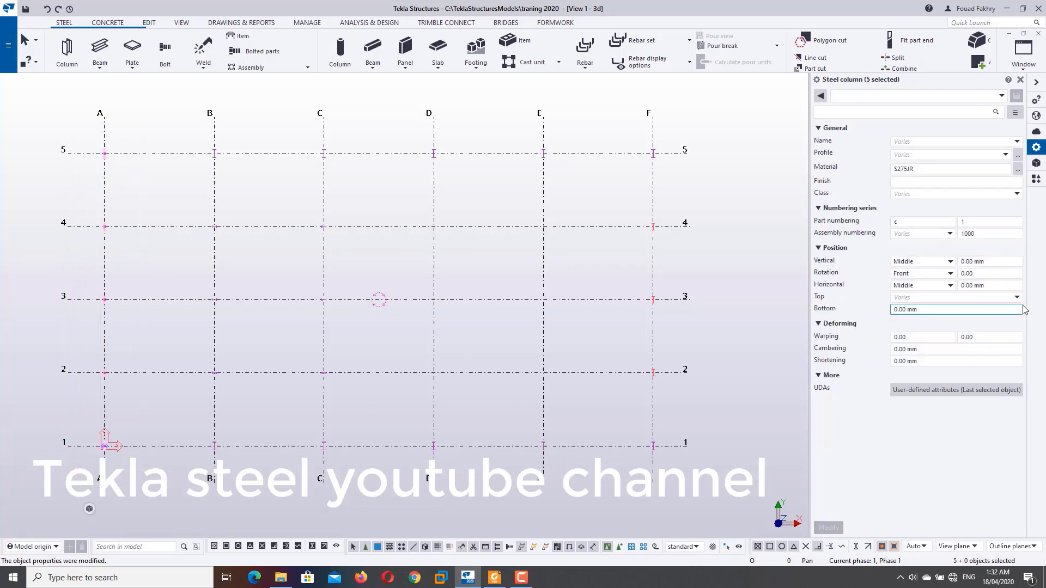
{"action": "left_click", "coordinate": [1017, 297]}
{"action": "left_click", "coordinate": [921, 309]}
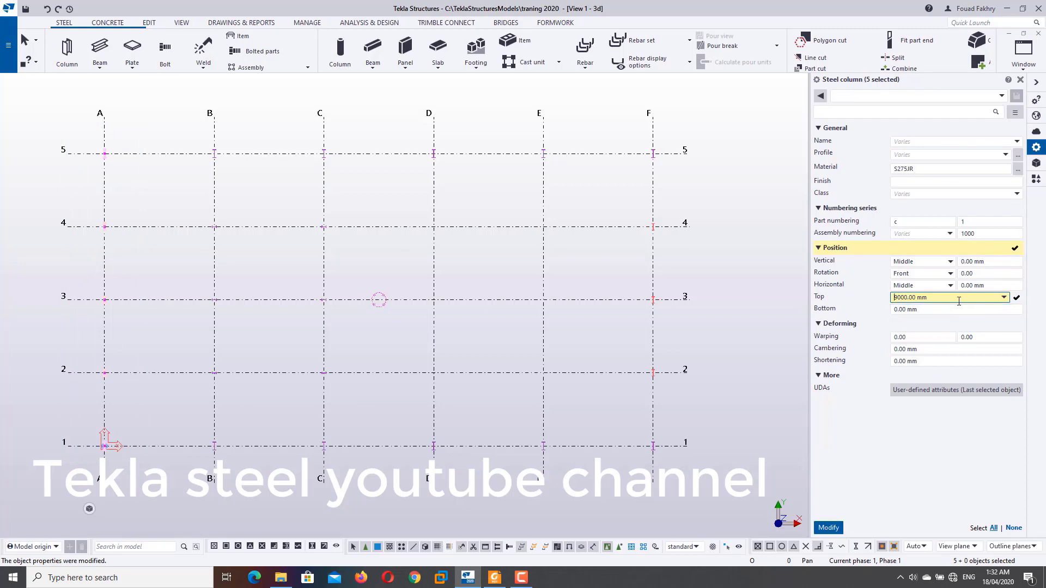
{"action": "left_click", "coordinate": [828, 528]}
{"action": "left_click", "coordinate": [741, 507]}
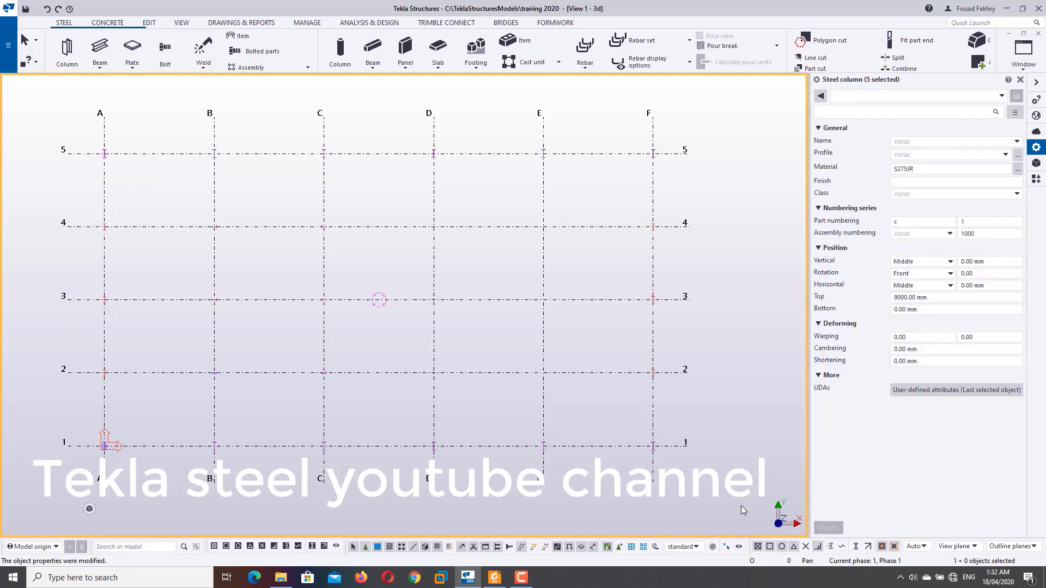
In 3D, raise the red mezzanine column at B/3 to a 10000 mm top level
{"action": "key", "text": "ctrl+p"}
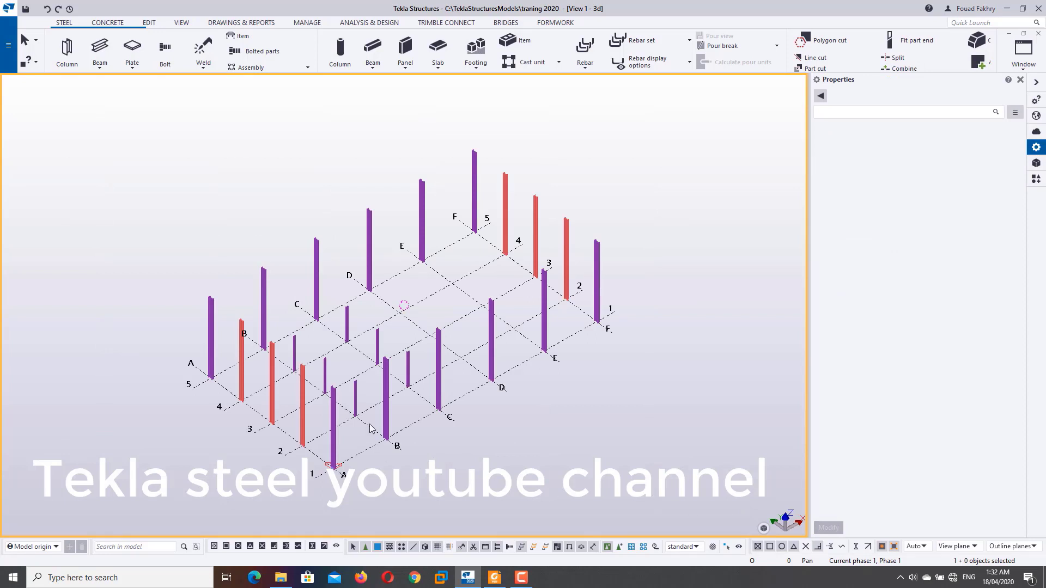
{"action": "scroll", "coordinate": [321, 353], "scroll_direction": "up", "scroll_amount": 2}
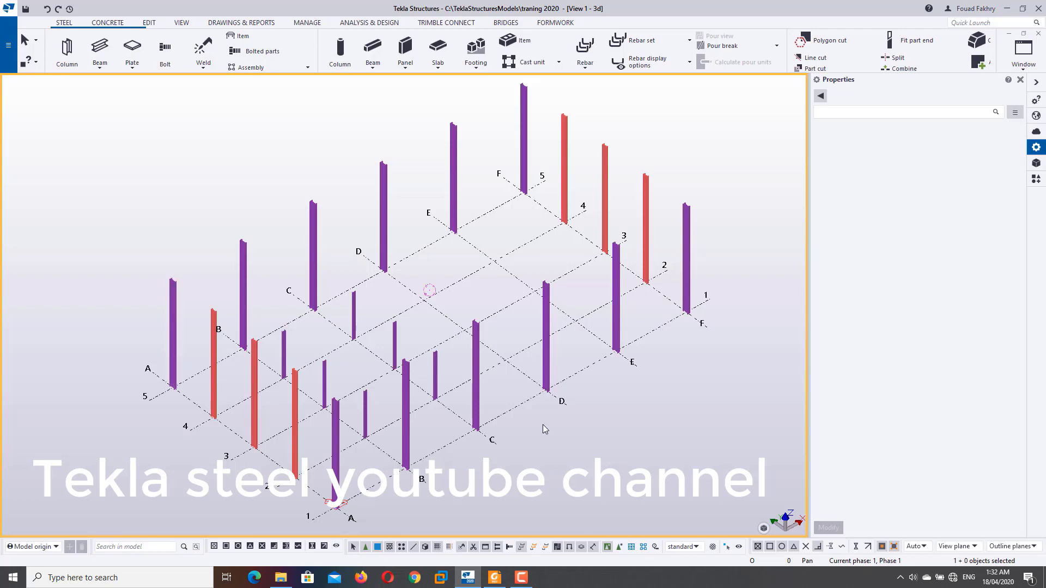
{"action": "left_click", "coordinate": [256, 390]}
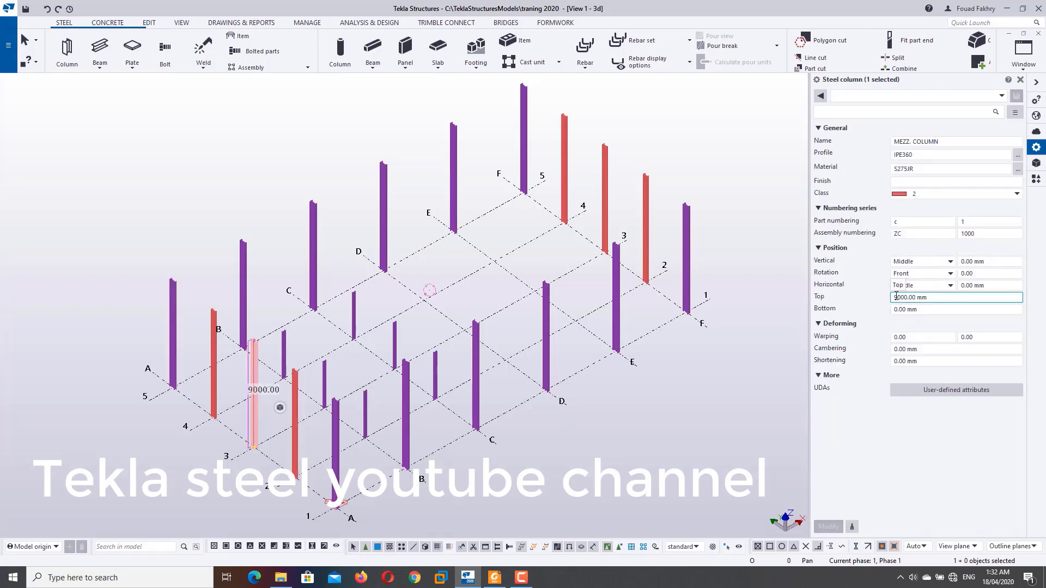
{"action": "double_click", "coordinate": [916, 297]}
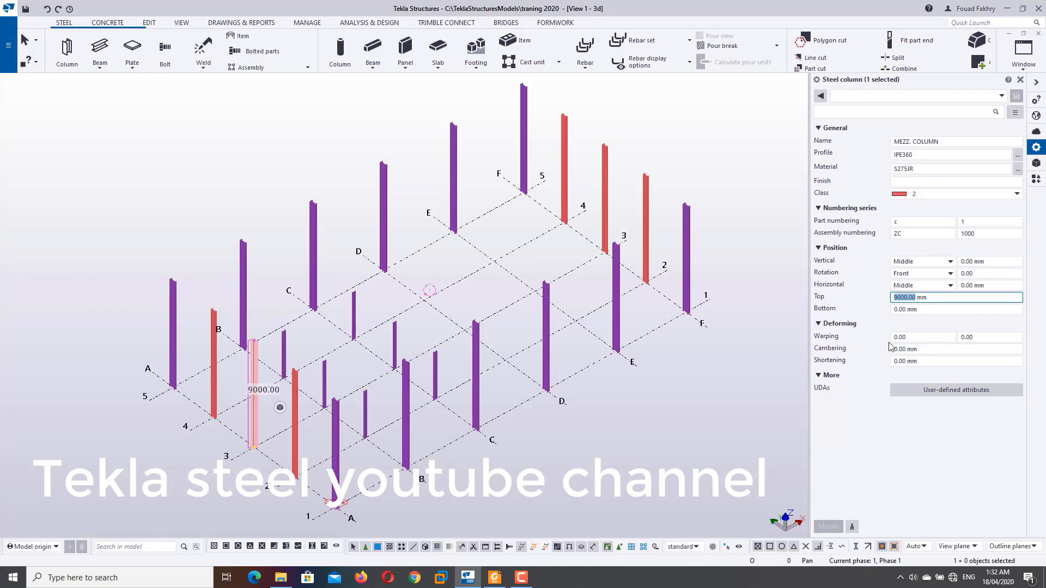
{"action": "type", "text": "10"}
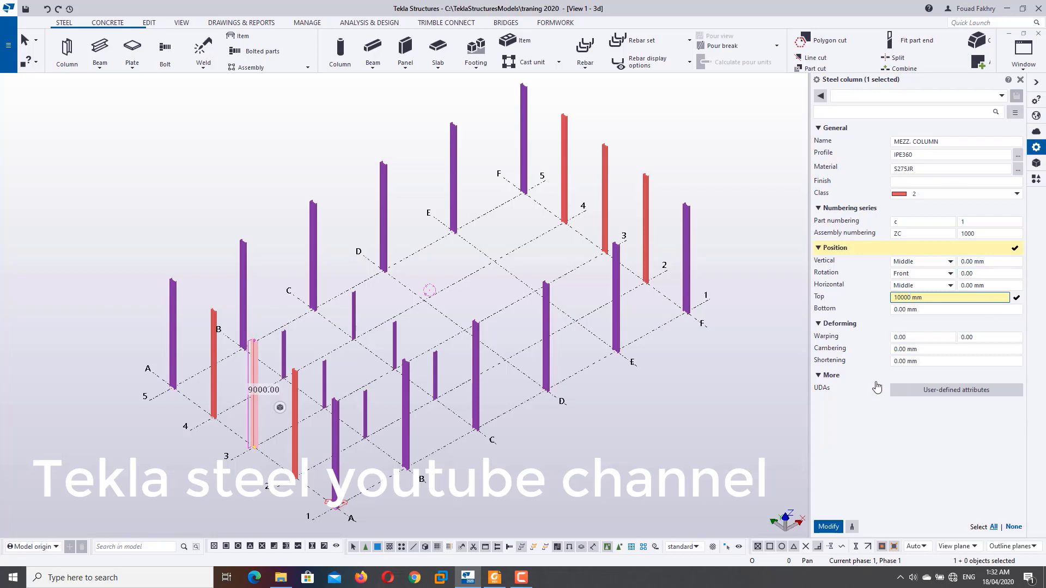
{"action": "left_click", "coordinate": [1013, 527]}
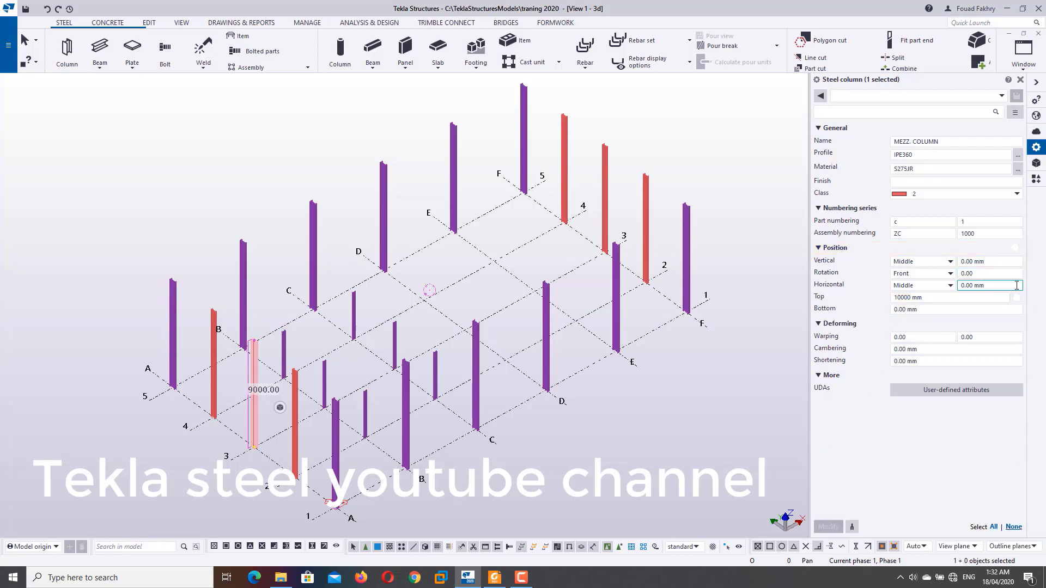
{"action": "left_click", "coordinate": [980, 298]}
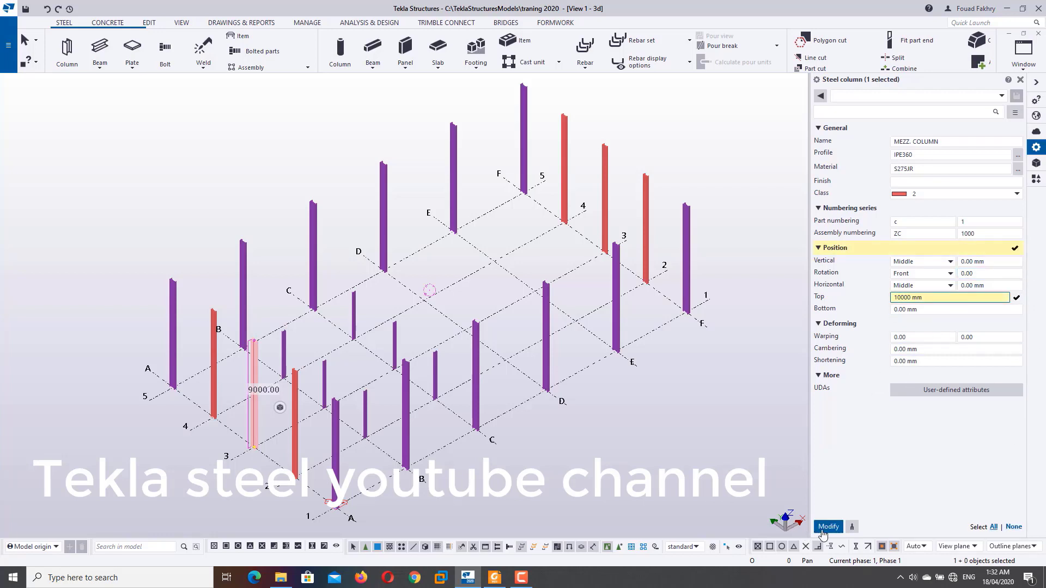
{"action": "left_click", "coordinate": [827, 527]}
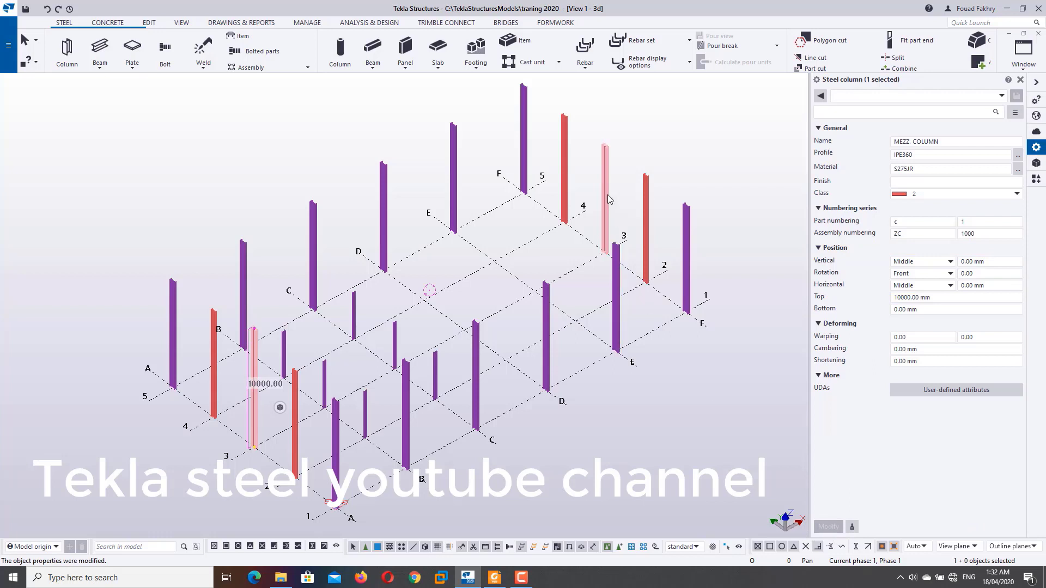
Raise the red mezzanine column at E/3 to a 10000 mm top level too
{"action": "left_click", "coordinate": [606, 210]}
{"action": "left_click", "coordinate": [1018, 299]}
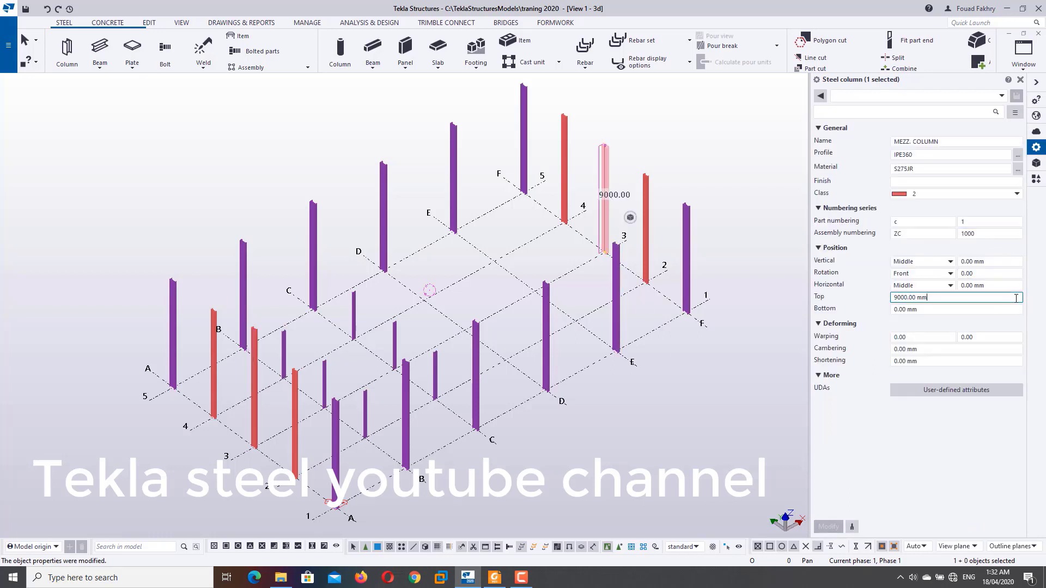
{"action": "left_click_drag", "start_coordinate": [1018, 299], "coordinate": [847, 302]}
{"action": "type", "text": "10000"}
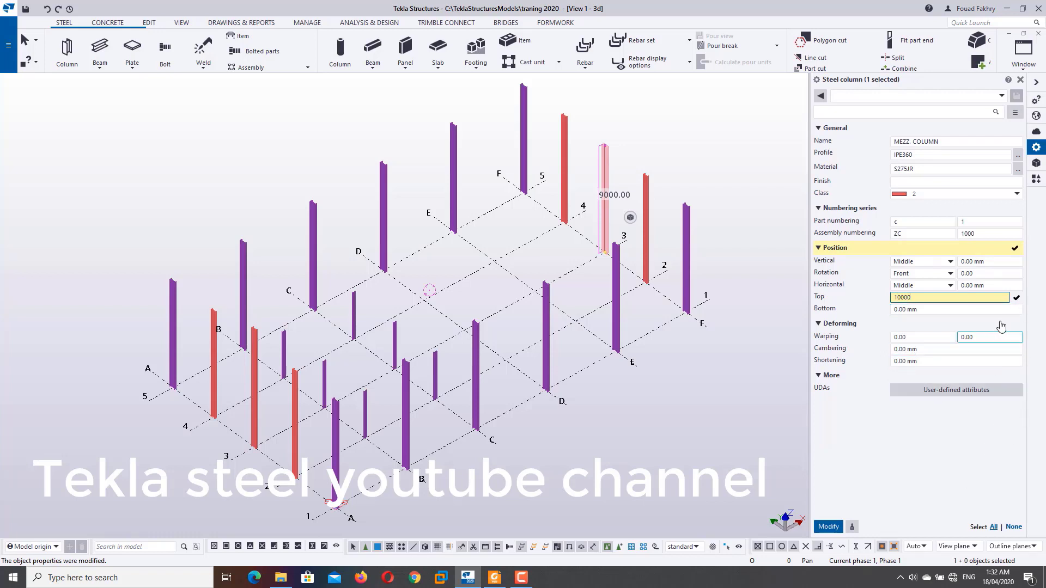
{"action": "left_click", "coordinate": [823, 528]}
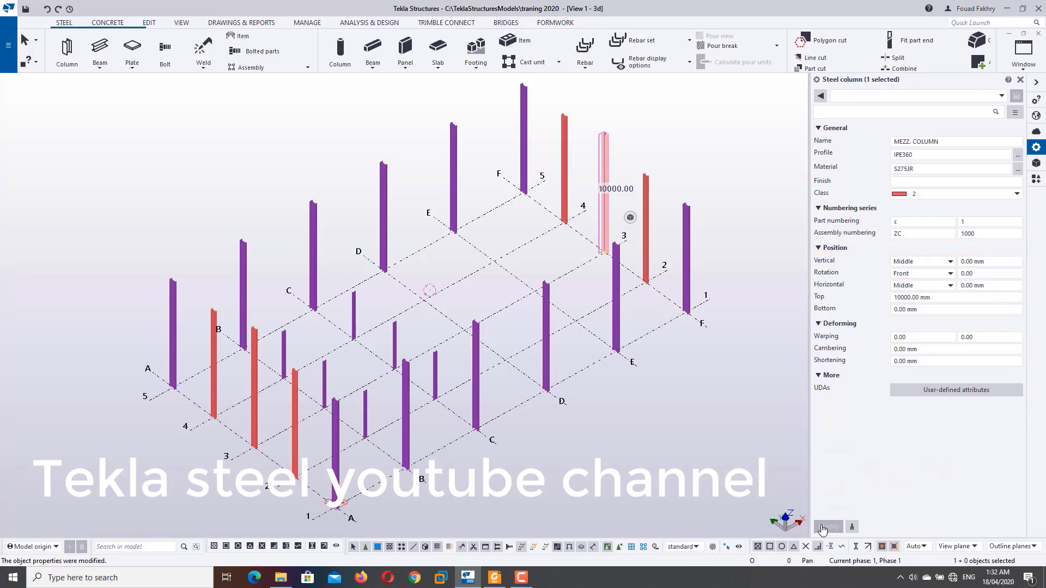
{"action": "left_click", "coordinate": [732, 418]}
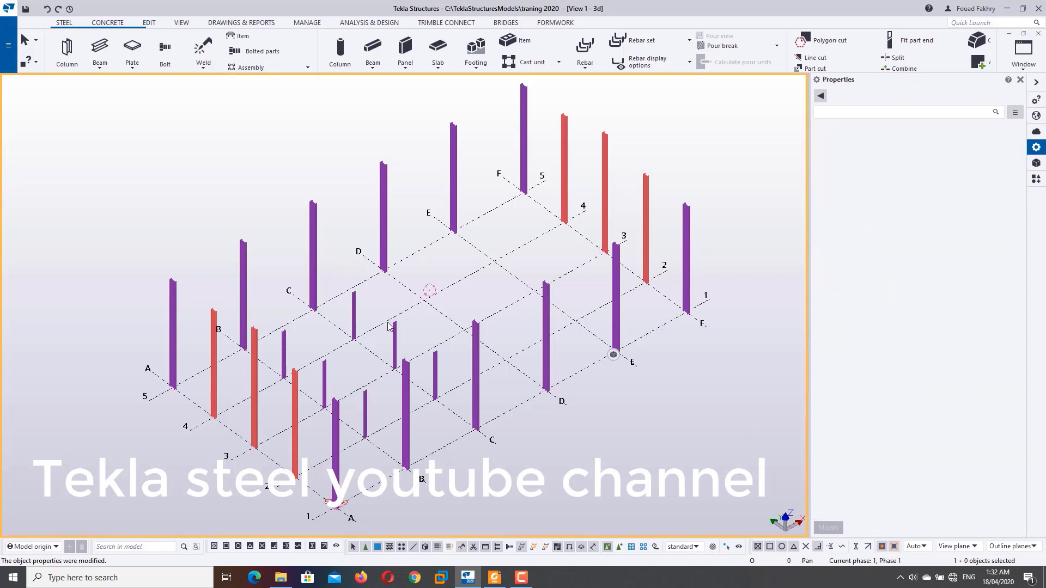
{"action": "scroll", "coordinate": [388, 326], "scroll_direction": "down", "scroll_amount": 1}
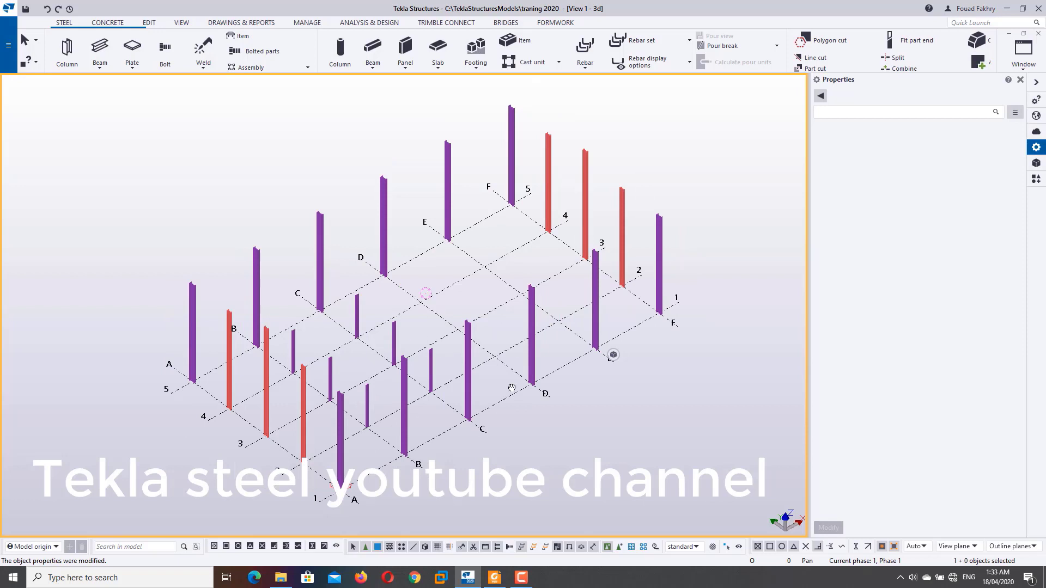
{"action": "middle_click_drag", "start_coordinate": [512, 388], "coordinate": [474, 386]}
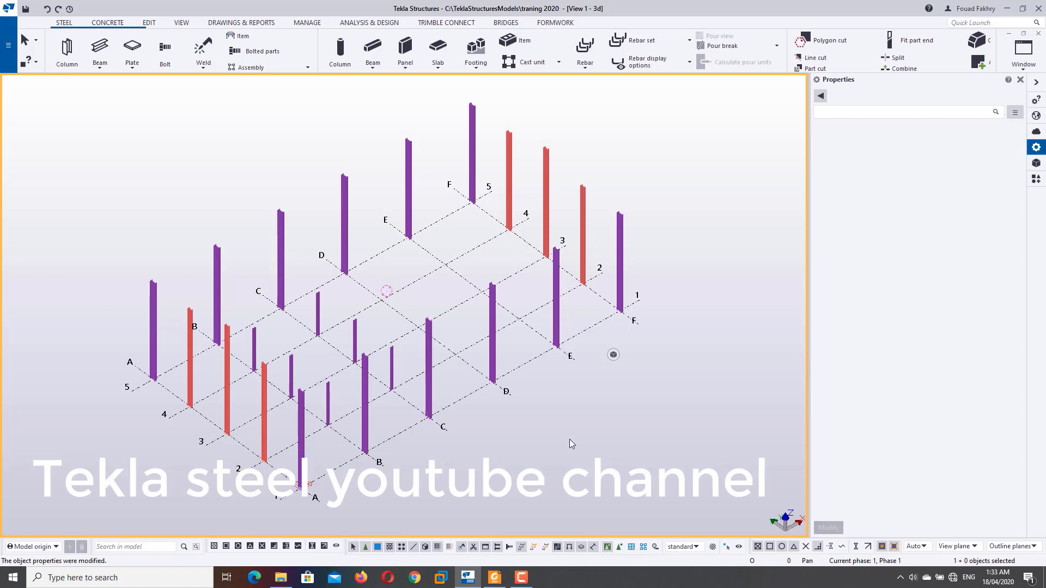
Zoom and pan the plan view to grid A/2 and select that column
{"action": "key", "text": "ctrl+p"}
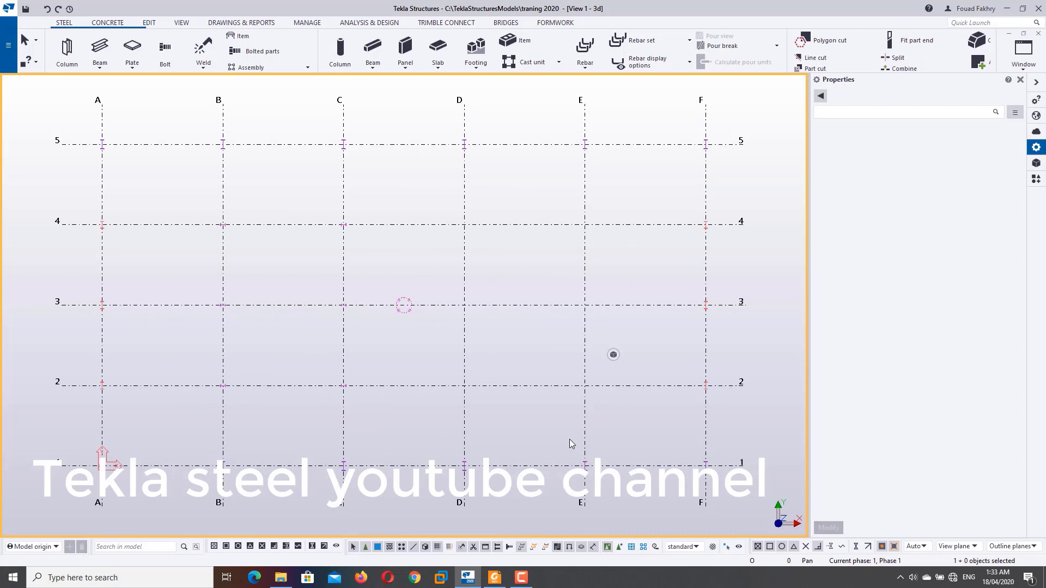
{"action": "scroll", "coordinate": [109, 452], "scroll_direction": "up", "scroll_amount": 1}
{"action": "scroll", "coordinate": [112, 456], "scroll_direction": "up", "scroll_amount": 2}
{"action": "scroll", "coordinate": [112, 456], "scroll_direction": "up", "scroll_amount": 3}
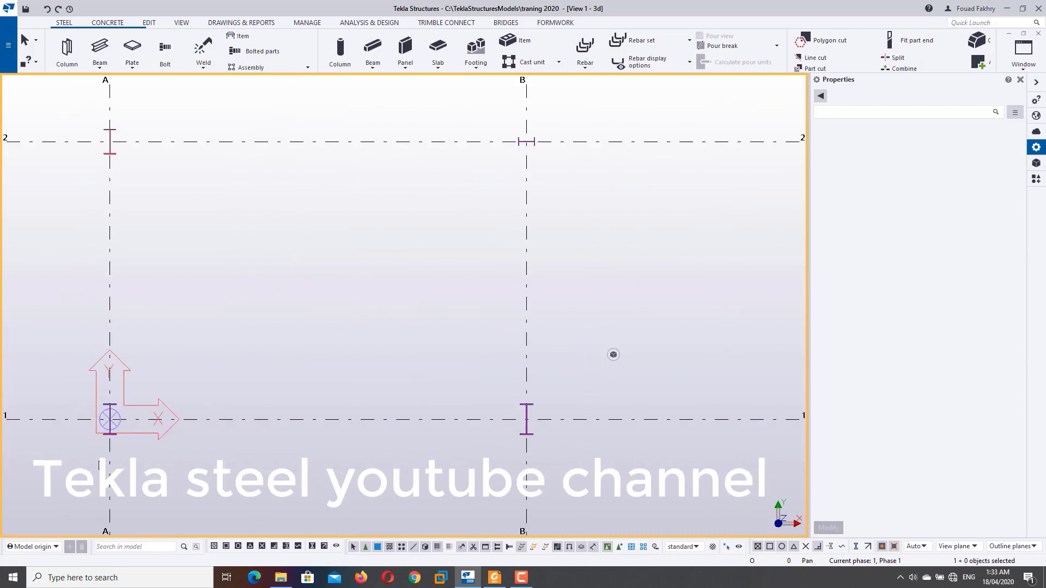
{"action": "scroll", "coordinate": [112, 455], "scroll_direction": "up", "scroll_amount": 5}
{"action": "scroll", "coordinate": [113, 455], "scroll_direction": "up", "scroll_amount": 2}
{"action": "middle_click_drag", "start_coordinate": [159, 305], "coordinate": [220, 422]}
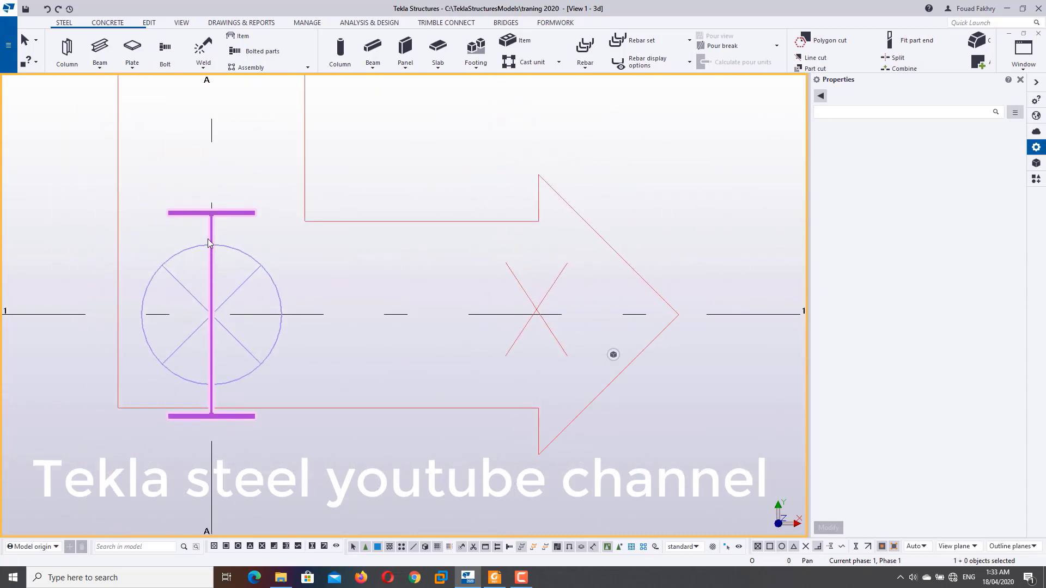
{"action": "scroll", "coordinate": [260, 252], "scroll_direction": "down", "scroll_amount": 4}
{"action": "scroll", "coordinate": [256, 256], "scroll_direction": "down", "scroll_amount": 1}
{"action": "scroll", "coordinate": [250, 246], "scroll_direction": "down", "scroll_amount": 3}
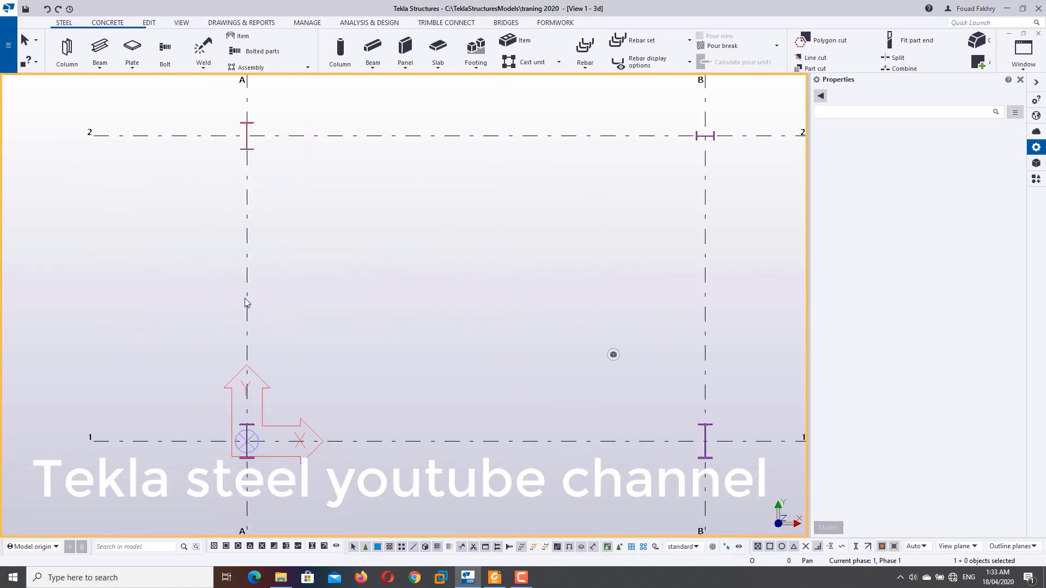
{"action": "scroll", "coordinate": [247, 232], "scroll_direction": "down", "scroll_amount": 3}
{"action": "middle_click_drag", "start_coordinate": [248, 232], "coordinate": [254, 346]}
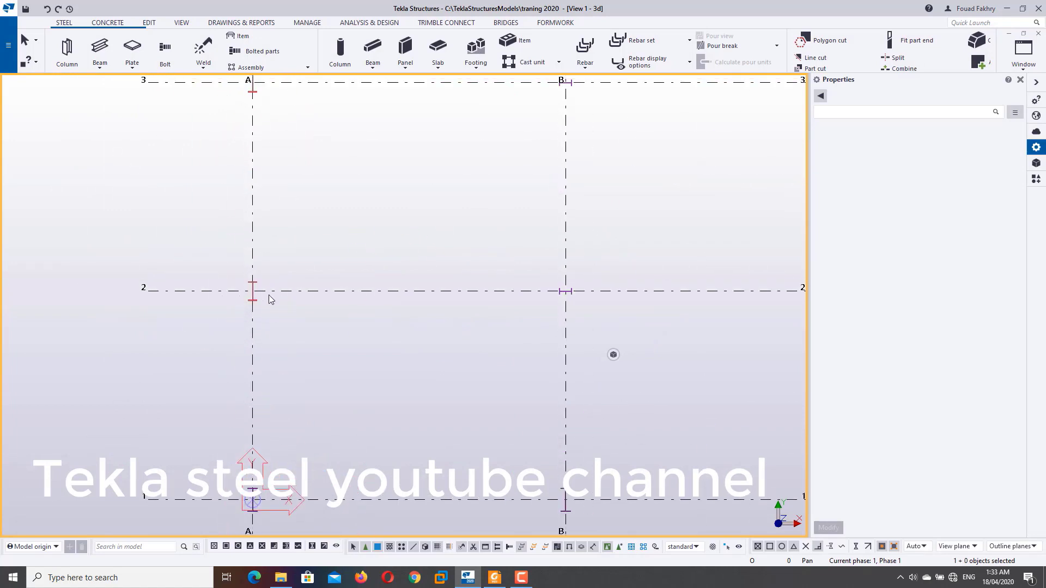
{"action": "left_click", "coordinate": [256, 290]}
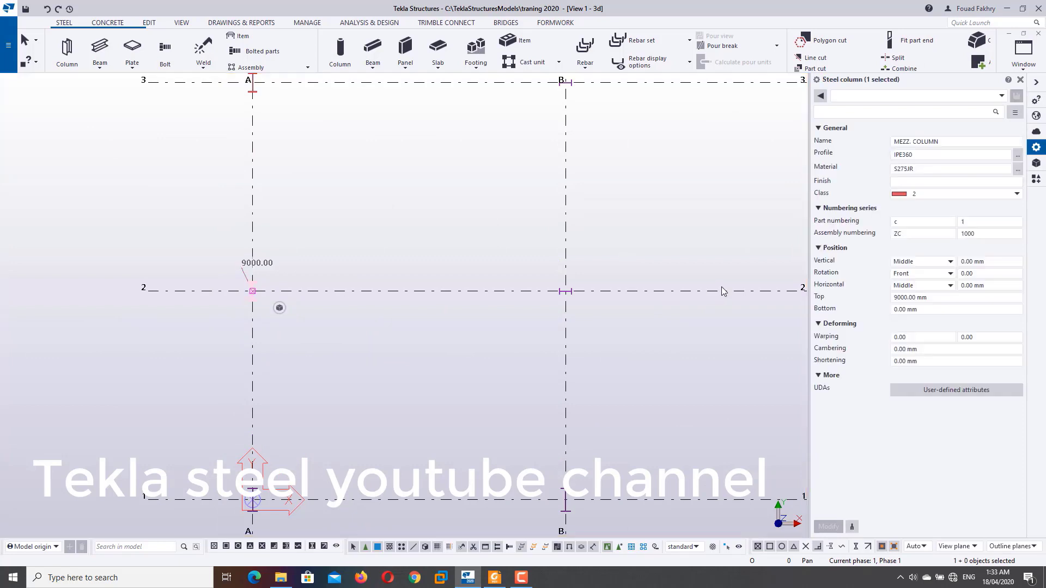
Check the column's vertical position choices, leaving it at Middle
{"action": "scroll", "coordinate": [937, 276], "scroll_direction": "down", "scroll_amount": 1}
{"action": "left_click", "coordinate": [924, 266]}
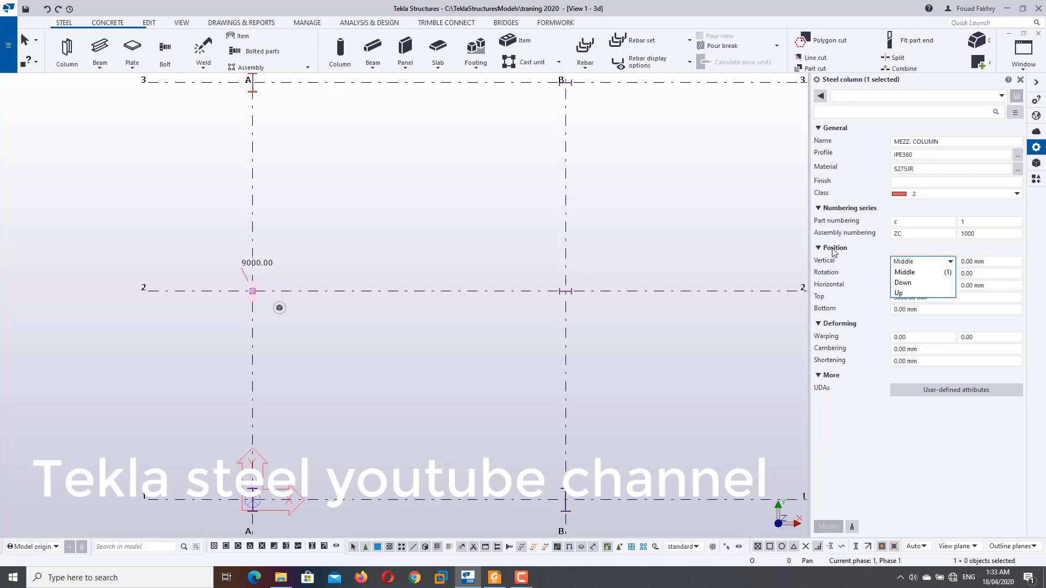
{"action": "left_click", "coordinate": [839, 265]}
{"action": "scroll", "coordinate": [229, 305], "scroll_direction": "up", "scroll_amount": 5}
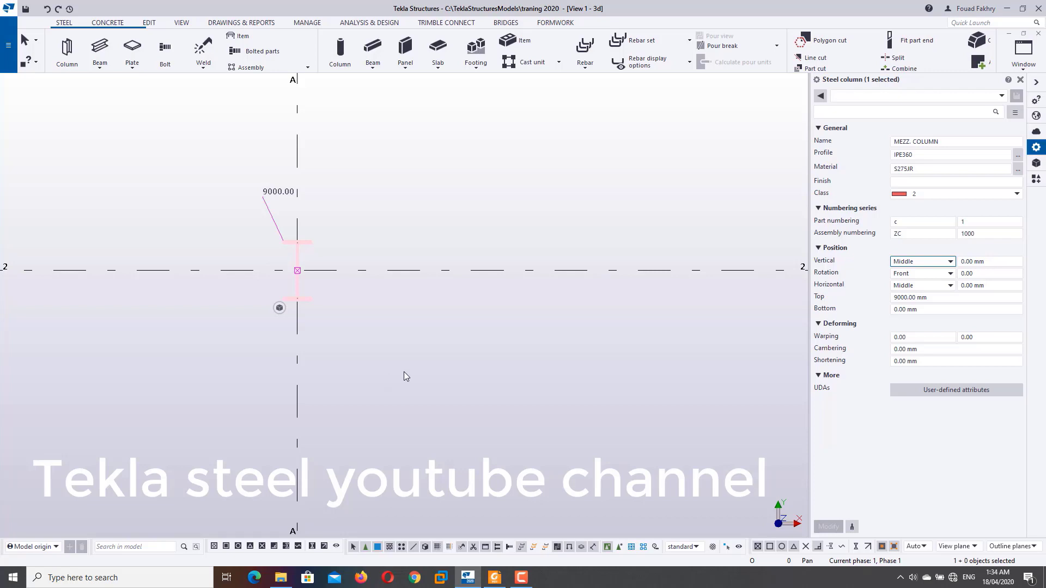
{"action": "scroll", "coordinate": [310, 282], "scroll_direction": "up", "scroll_amount": 2}
{"action": "scroll", "coordinate": [310, 282], "scroll_direction": "up", "scroll_amount": 2}
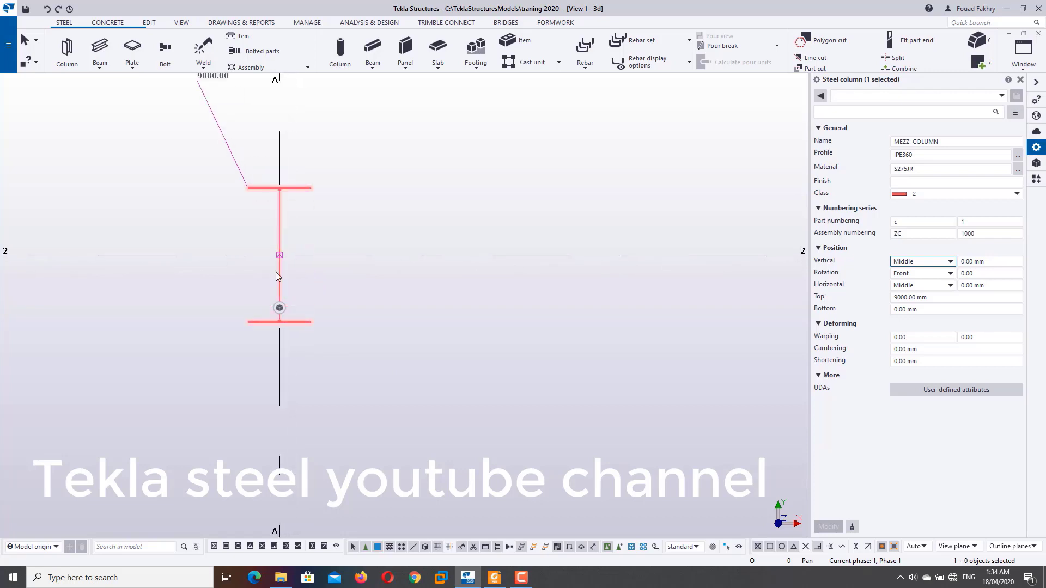
{"action": "scroll", "coordinate": [276, 246], "scroll_direction": "up", "scroll_amount": 2}
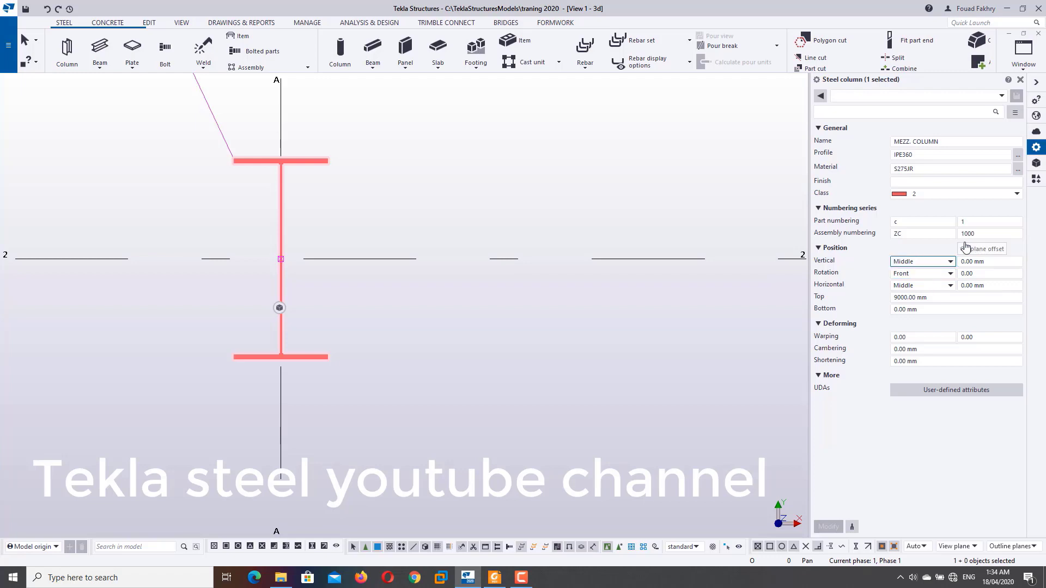
{"action": "left_click", "coordinate": [926, 262]}
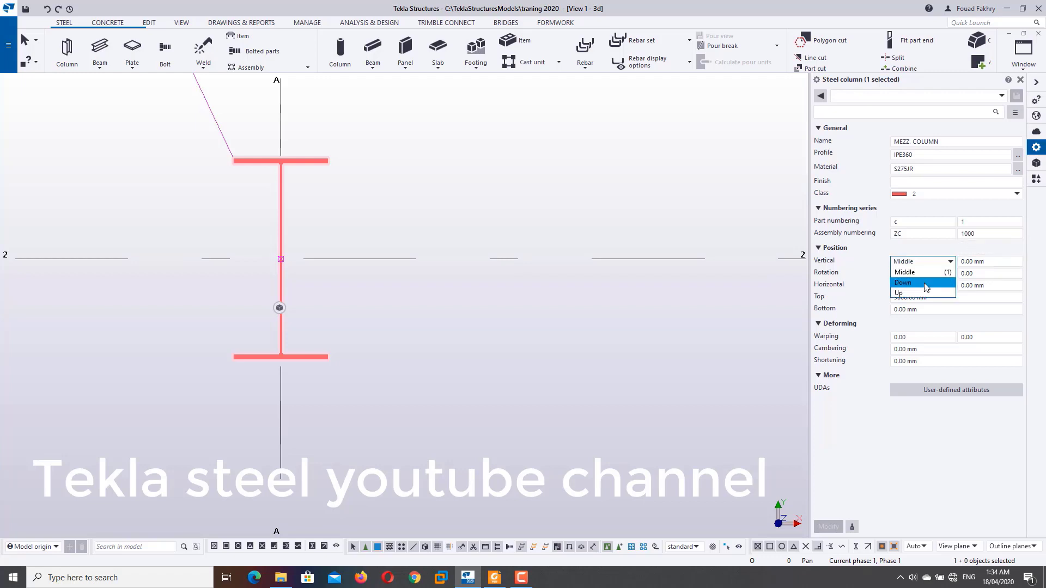
{"action": "left_click", "coordinate": [924, 283]}
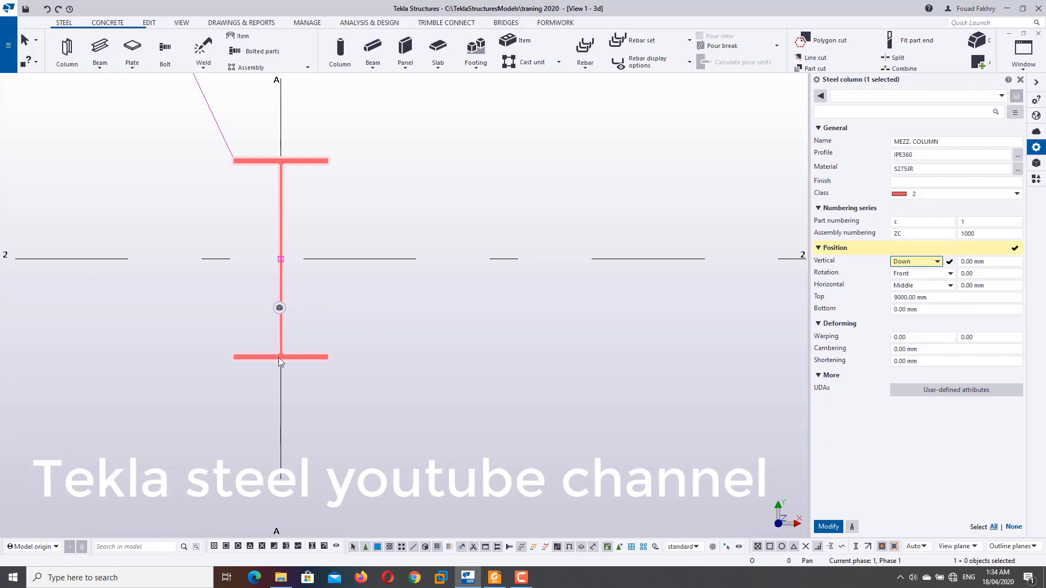
{"action": "left_click", "coordinate": [828, 526]}
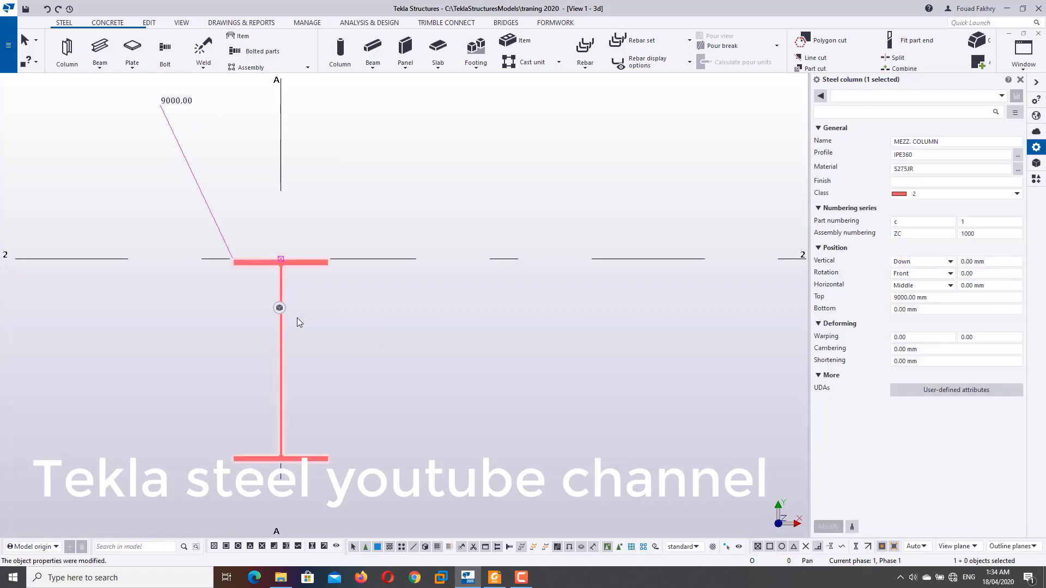
{"action": "scroll", "coordinate": [326, 292], "scroll_direction": "down", "scroll_amount": 5}
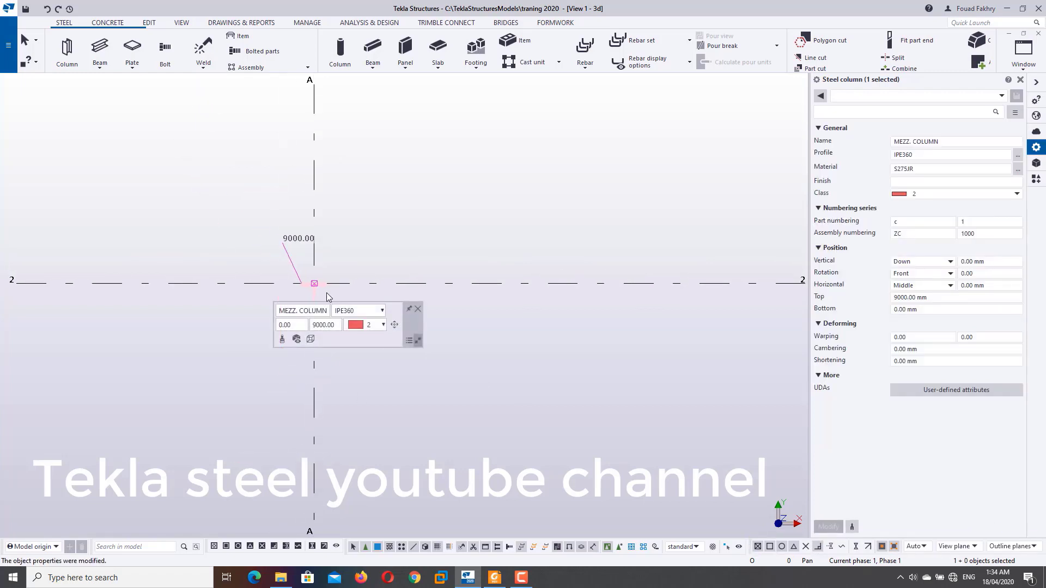
{"action": "scroll", "coordinate": [737, 299], "scroll_direction": "up", "scroll_amount": 2}
{"action": "left_click", "coordinate": [911, 265]}
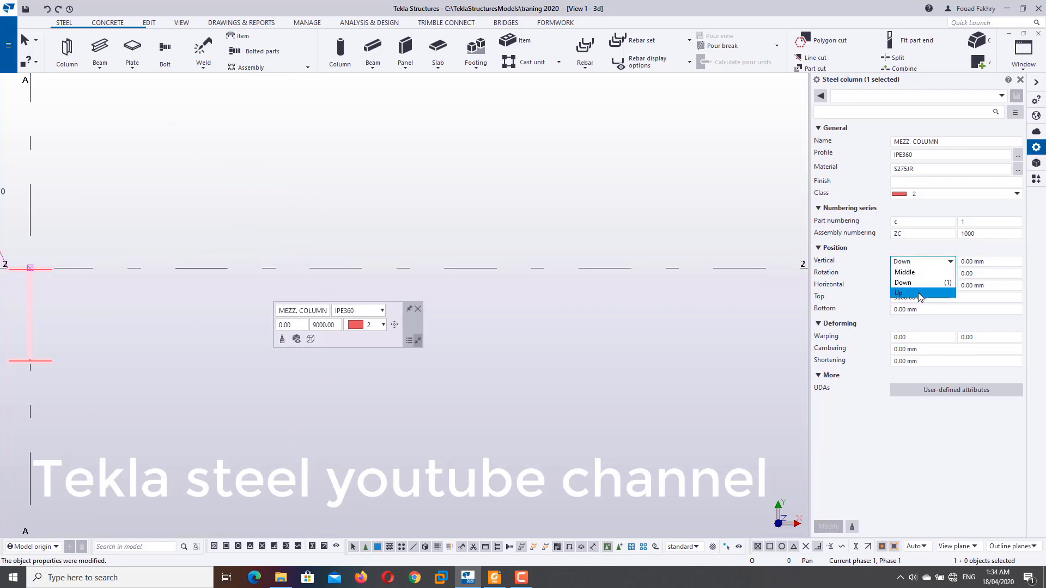
{"action": "left_click", "coordinate": [921, 294]}
{"action": "left_click", "coordinate": [828, 526]}
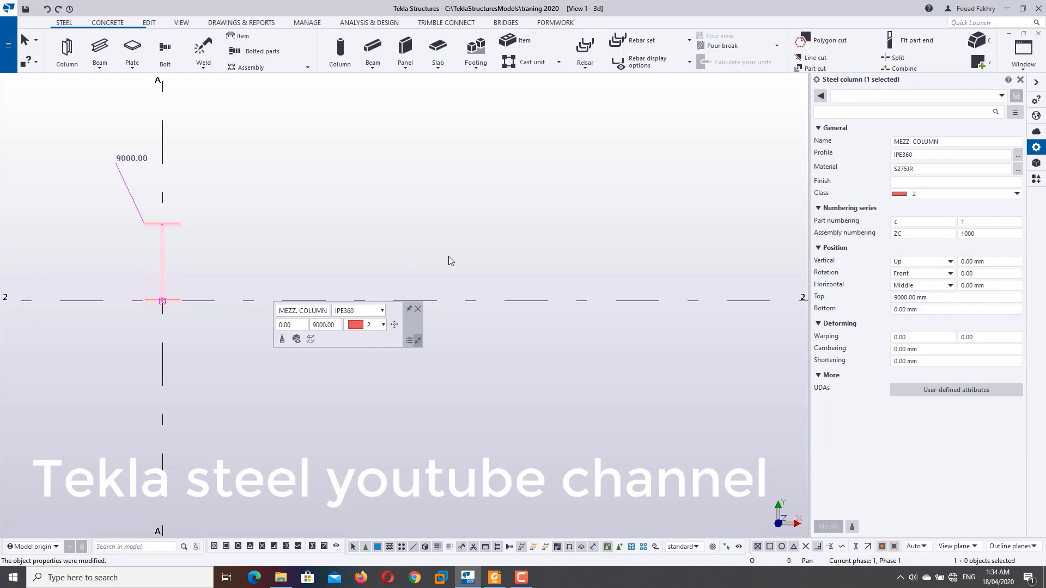
{"action": "left_click", "coordinate": [913, 263]}
{"action": "left_click", "coordinate": [904, 272]}
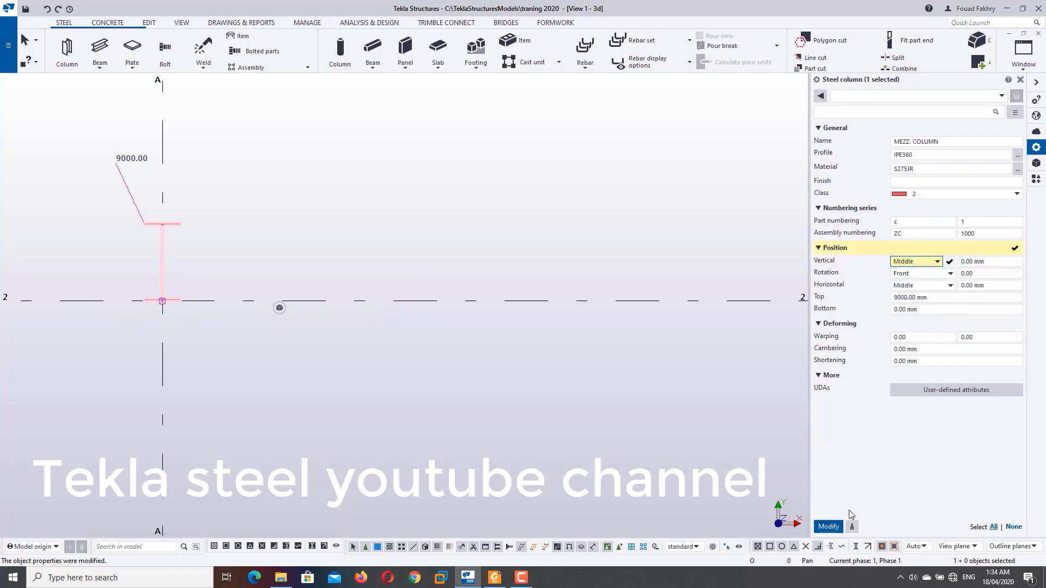
{"action": "left_click", "coordinate": [829, 526]}
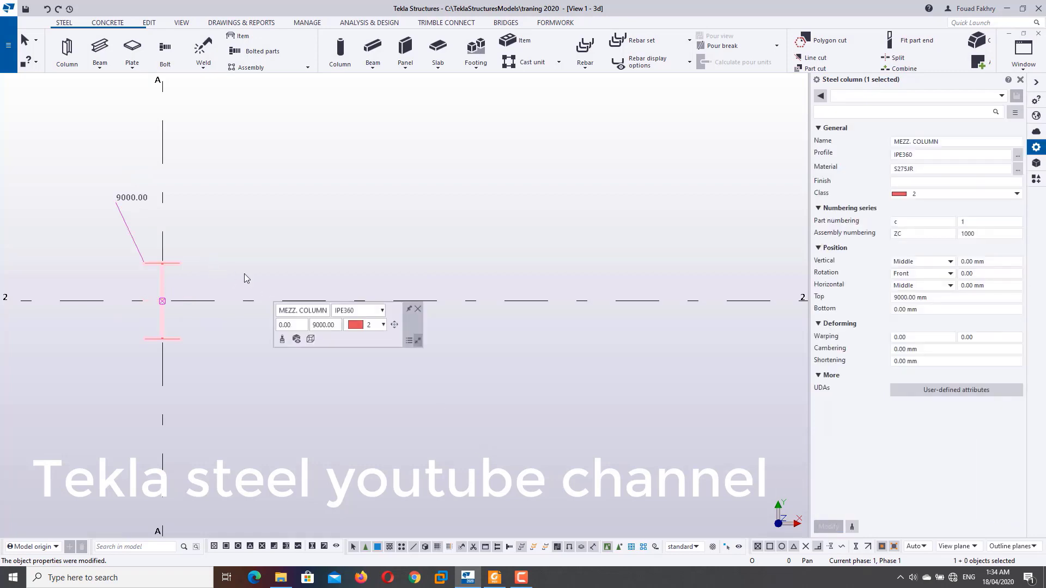
Set the MEZZ. COLUMN rotation to Top and apply it
{"action": "left_click", "coordinate": [921, 273]}
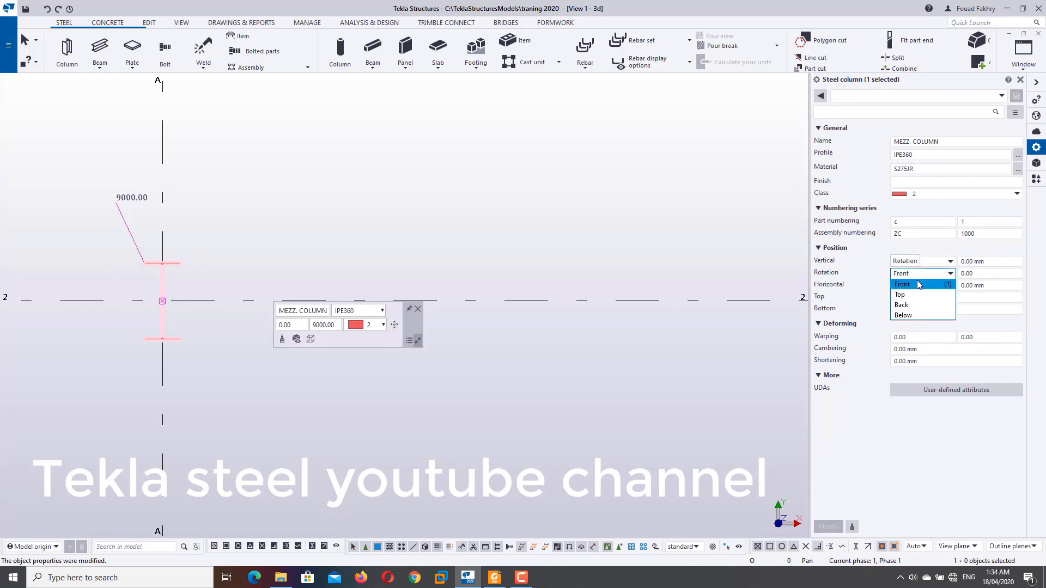
{"action": "left_click", "coordinate": [902, 295]}
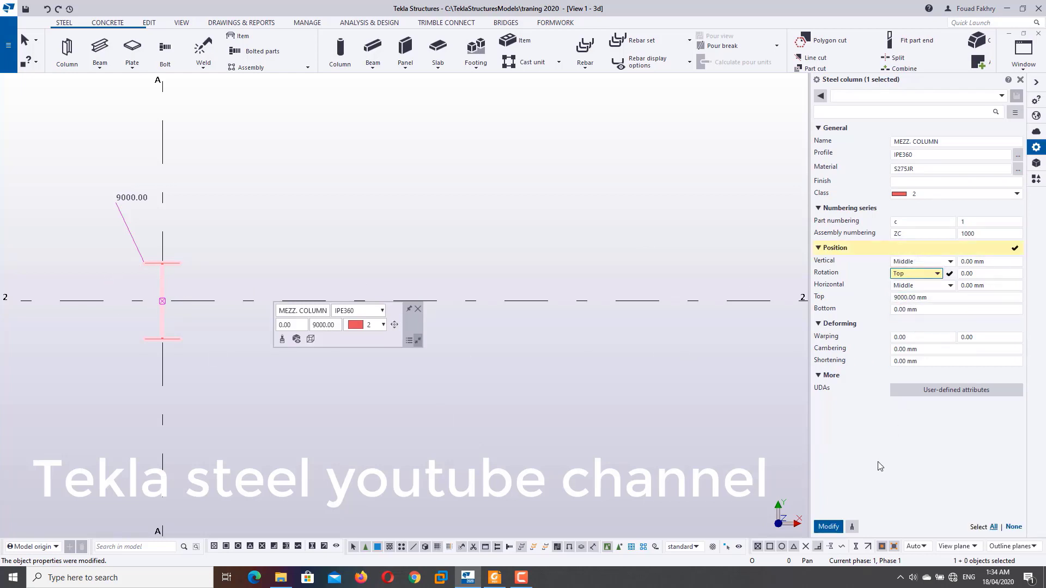
{"action": "left_click", "coordinate": [828, 527]}
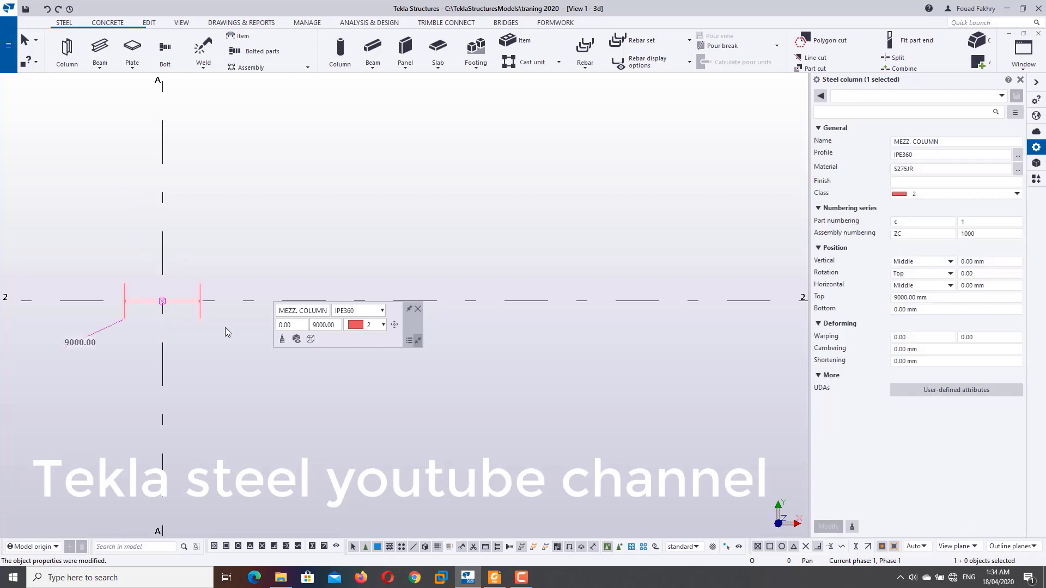
{"action": "scroll", "coordinate": [191, 328], "scroll_direction": "down", "scroll_amount": 5}
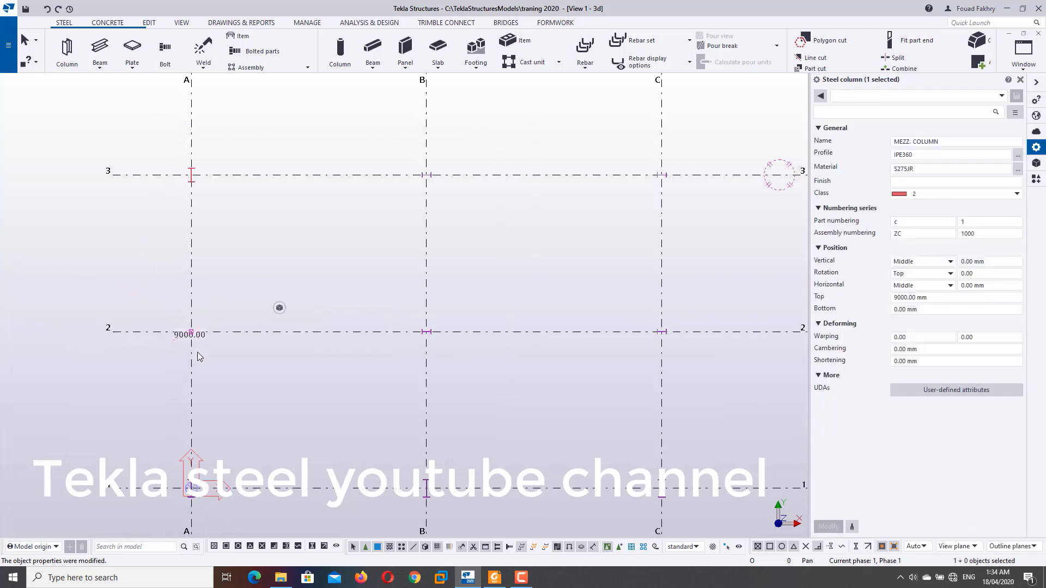
{"action": "scroll", "coordinate": [197, 354], "scroll_direction": "up", "scroll_amount": 3}
{"action": "scroll", "coordinate": [198, 354], "scroll_direction": "up", "scroll_amount": 2}
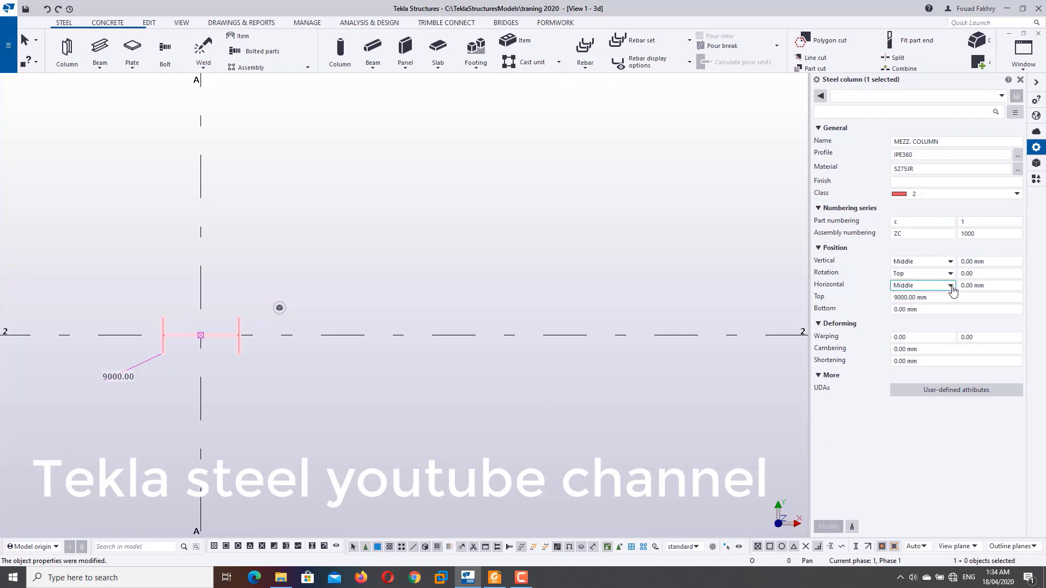
Try Back rotation, leave vertical position at Middle, then return rotation to Front
{"action": "left_click", "coordinate": [950, 273]}
{"action": "left_click", "coordinate": [929, 310]}
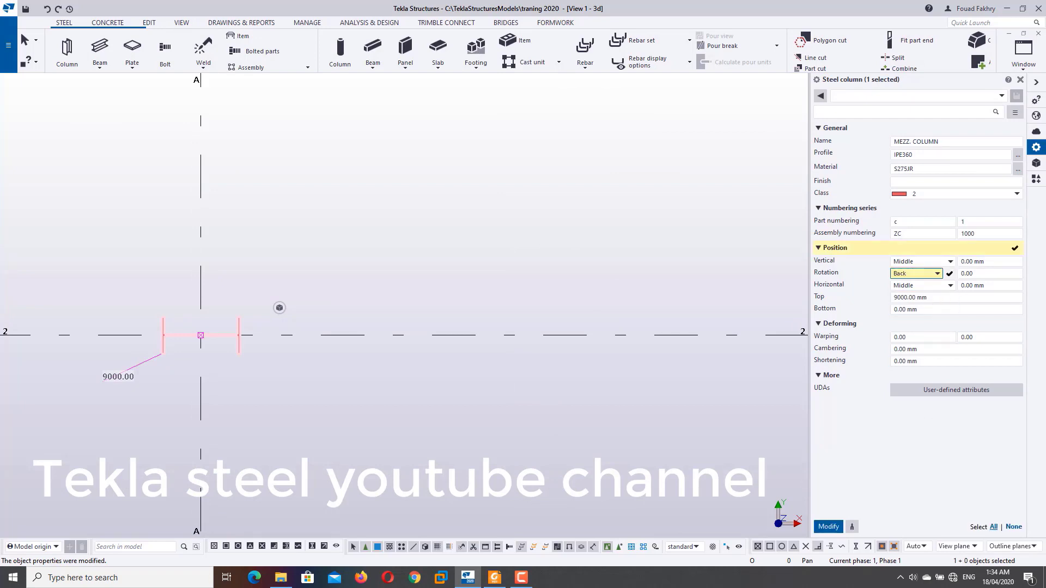
{"action": "left_click", "coordinate": [828, 527]}
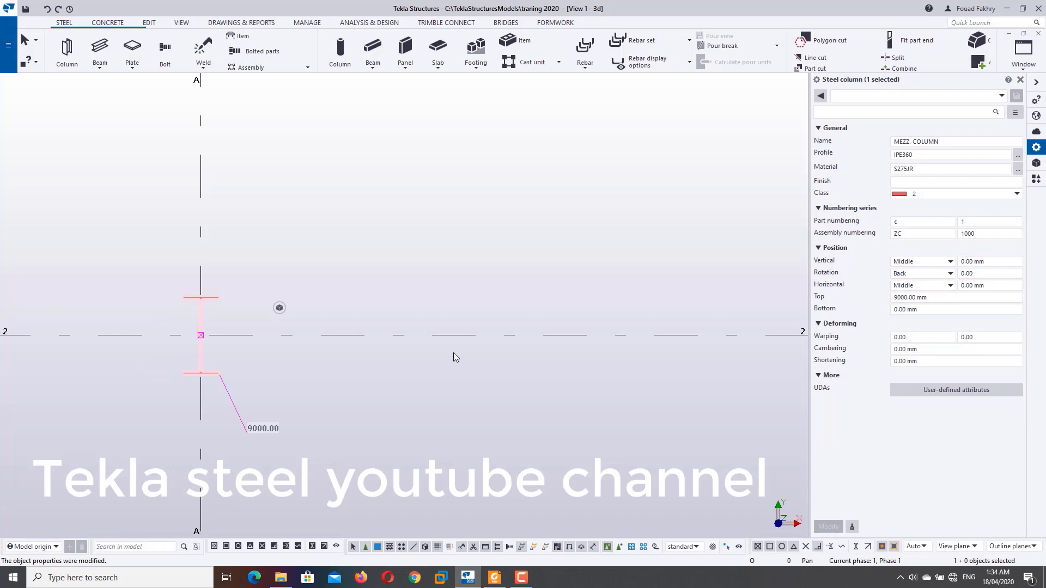
{"action": "left_click", "coordinate": [921, 262]}
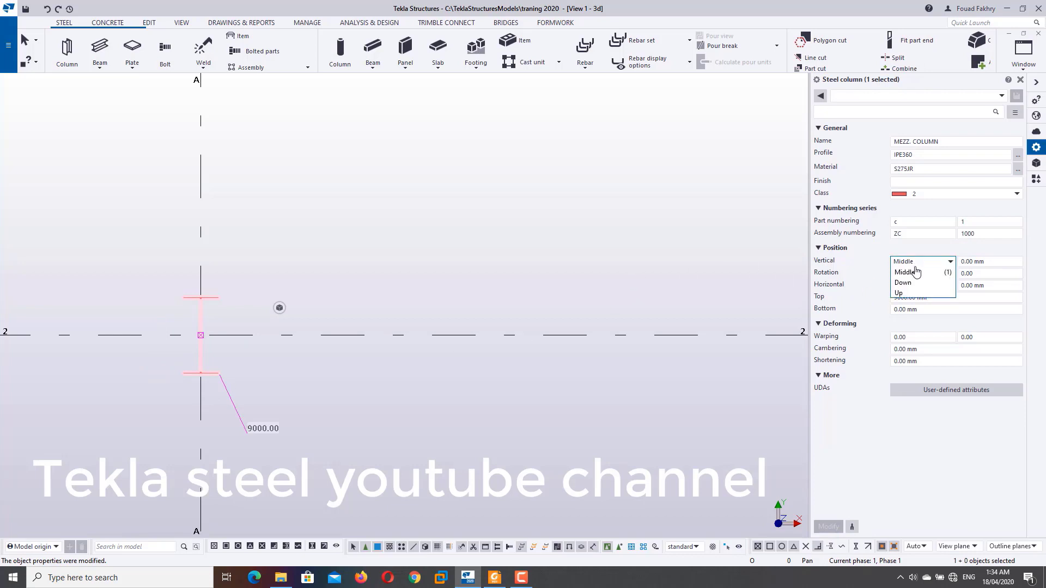
{"action": "left_click", "coordinate": [922, 278]}
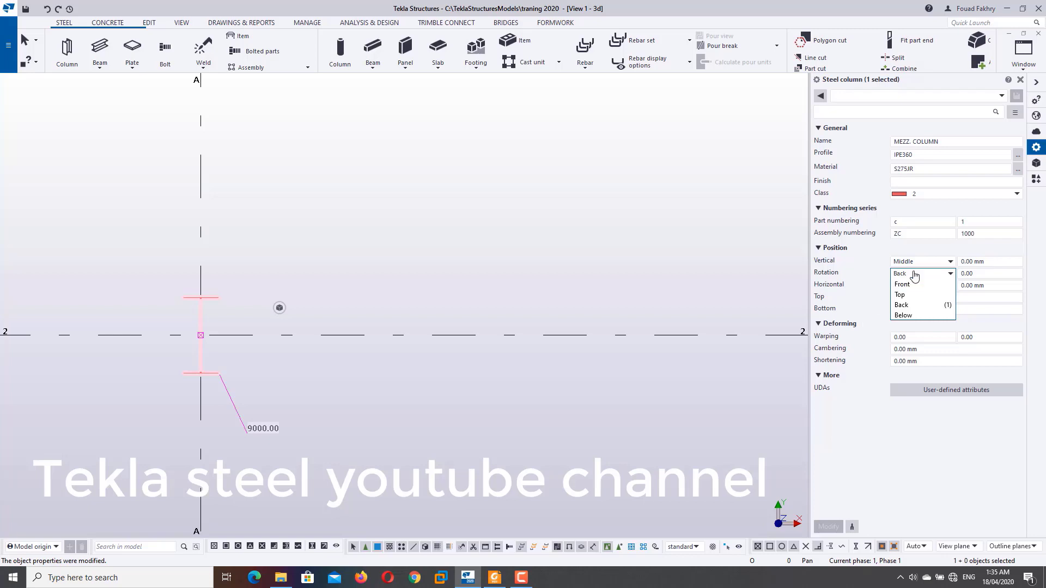
{"action": "left_click", "coordinate": [902, 283]}
{"action": "left_click", "coordinate": [830, 527]}
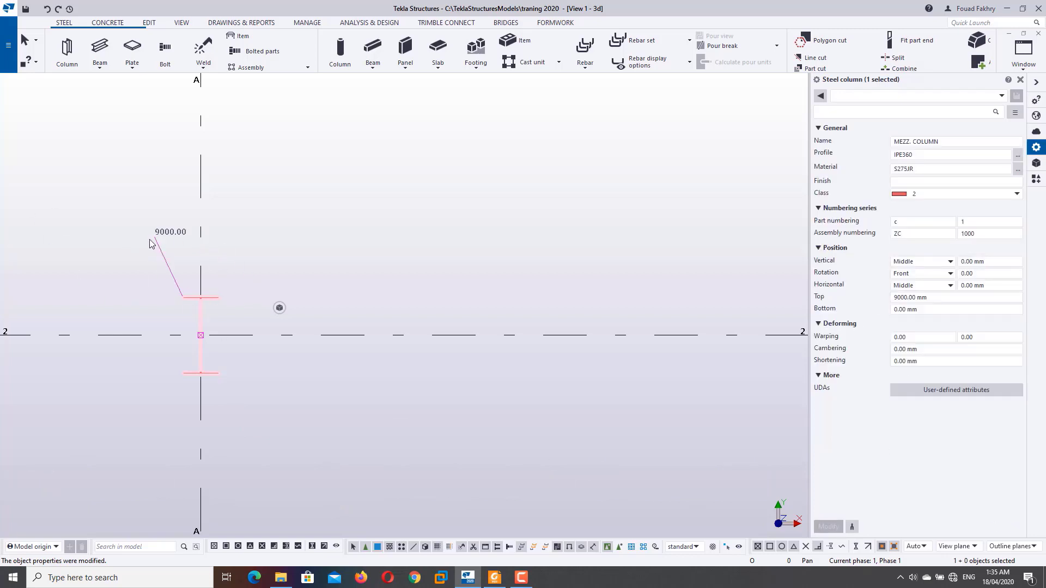
Switch the column rotation to Back, then back to Front
{"action": "left_click", "coordinate": [935, 273]}
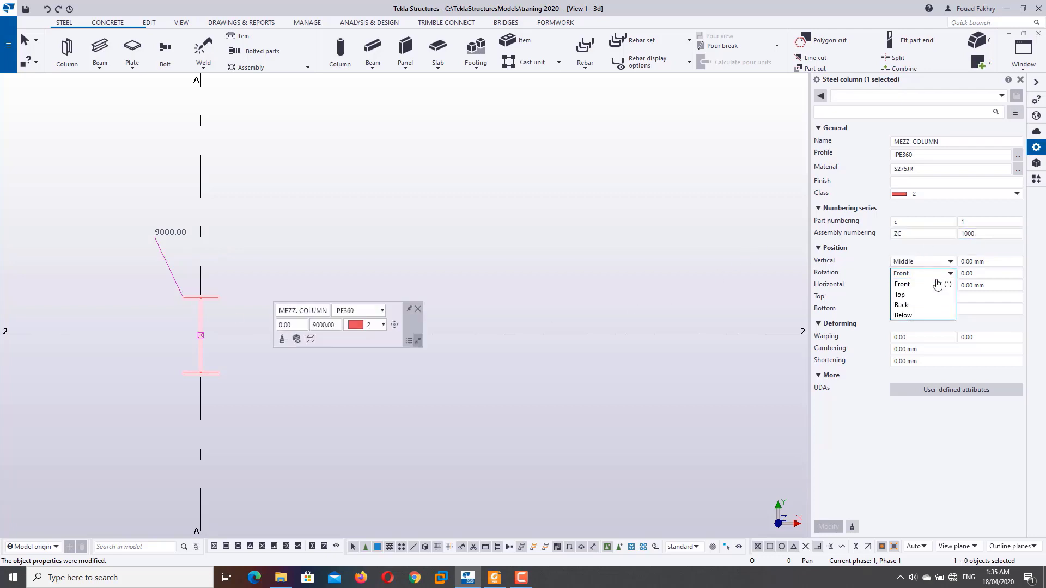
{"action": "left_click", "coordinate": [918, 305]}
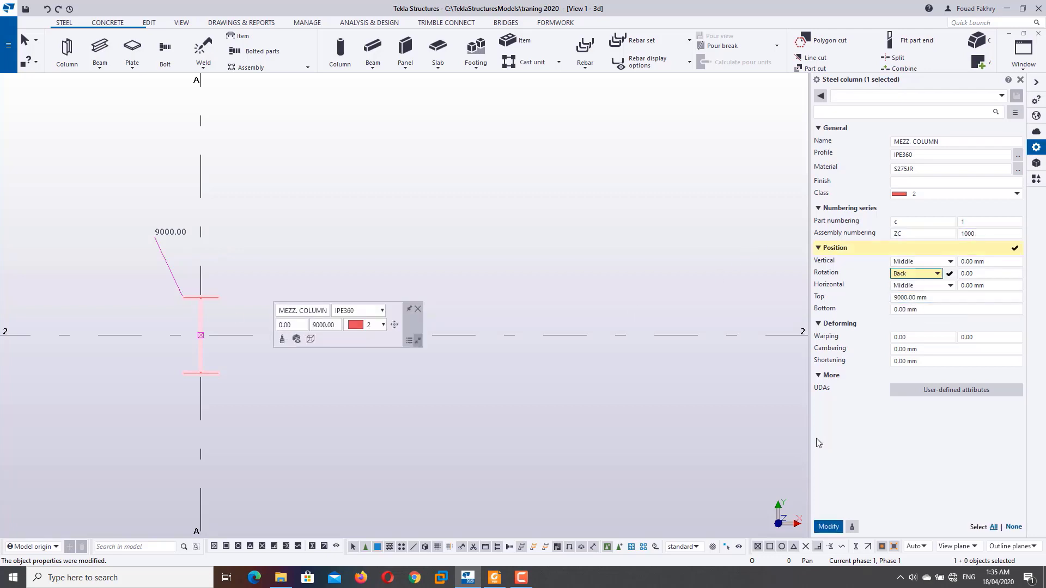
{"action": "left_click", "coordinate": [827, 527]}
{"action": "left_click", "coordinate": [933, 280]}
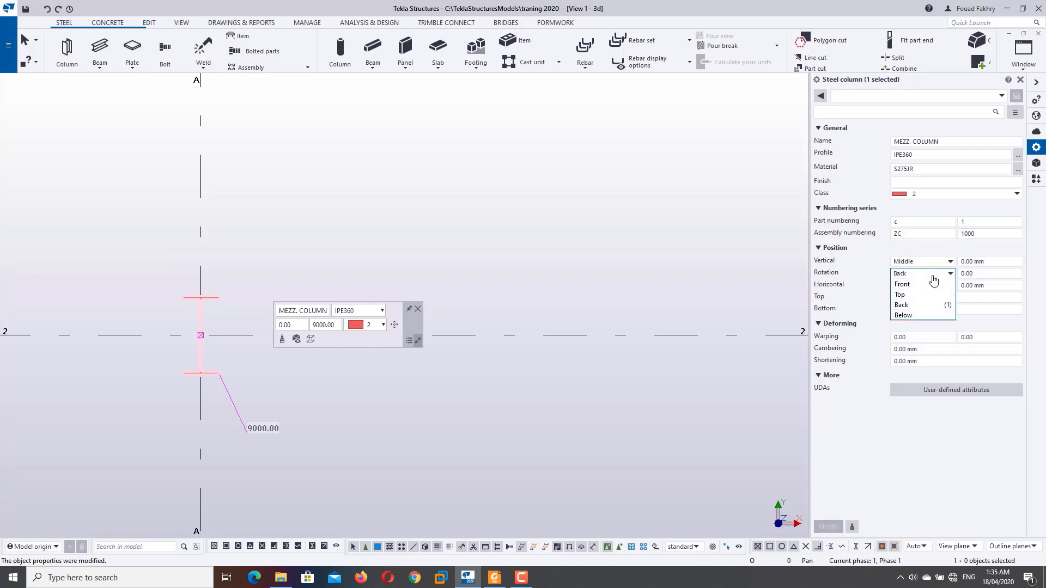
{"action": "left_click", "coordinate": [922, 285]}
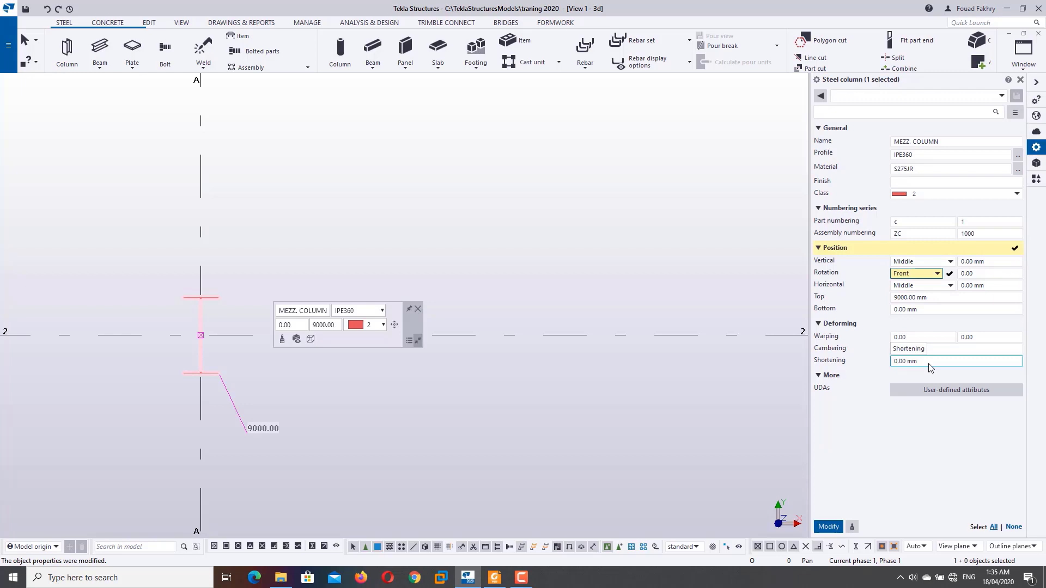
{"action": "left_click", "coordinate": [829, 526]}
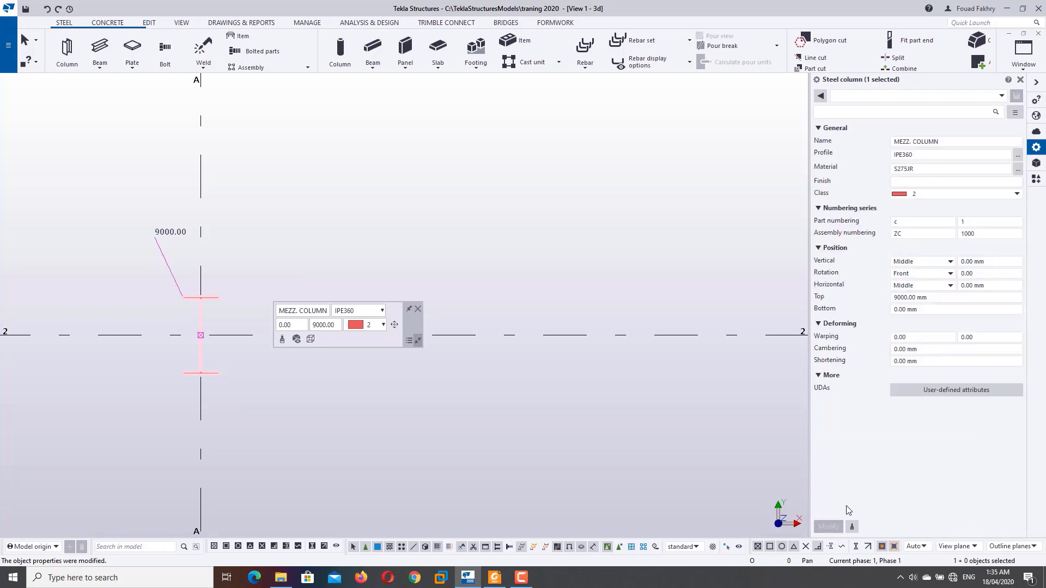
Cycle the rotation through Below and Back, finishing on Top
{"action": "left_click", "coordinate": [910, 279]}
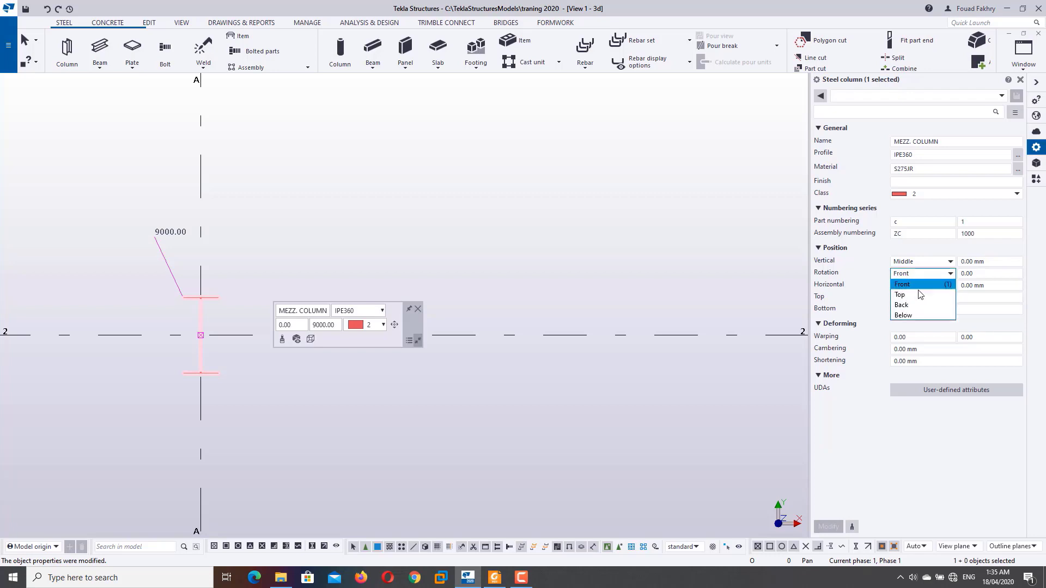
{"action": "left_click", "coordinate": [926, 317]}
{"action": "left_click", "coordinate": [828, 527]}
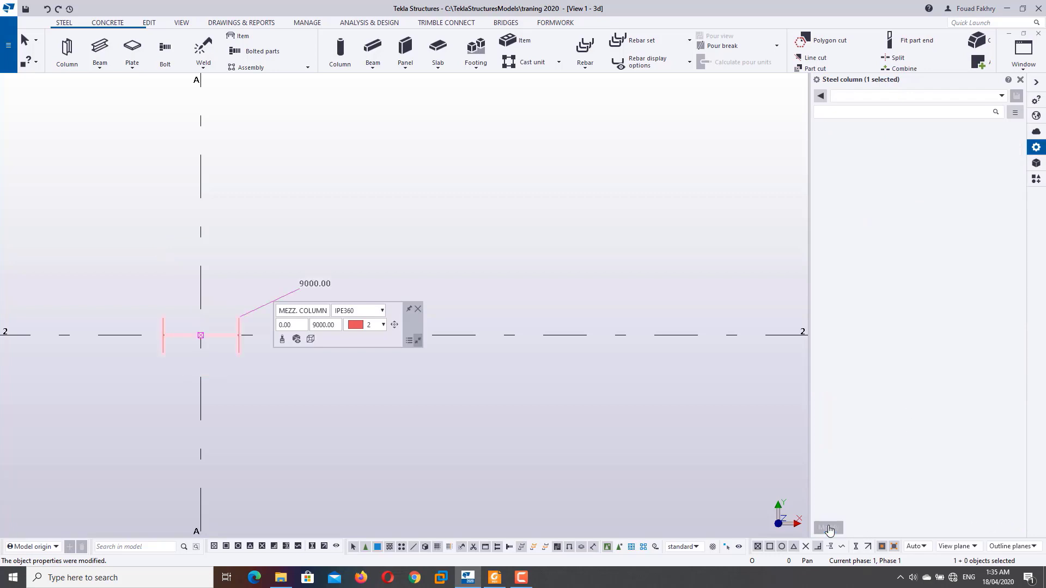
{"action": "left_click", "coordinate": [920, 275]}
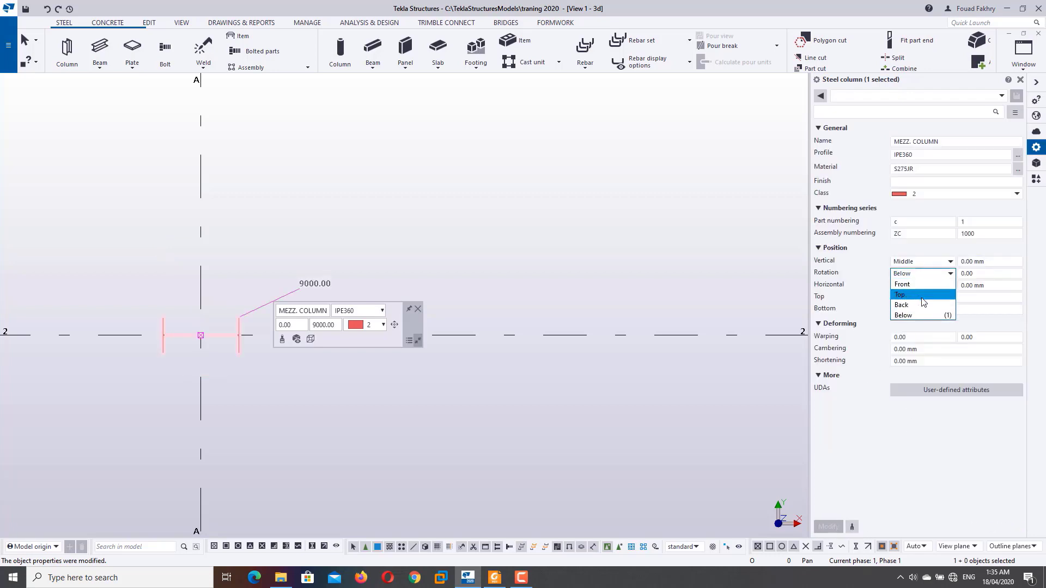
{"action": "left_click", "coordinate": [907, 306]}
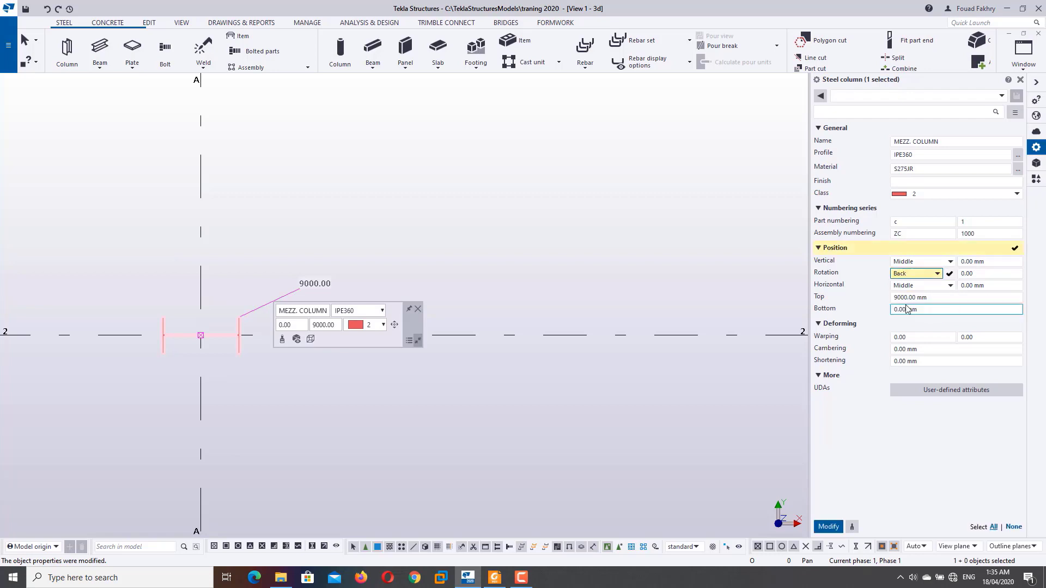
{"action": "left_click", "coordinate": [827, 527]}
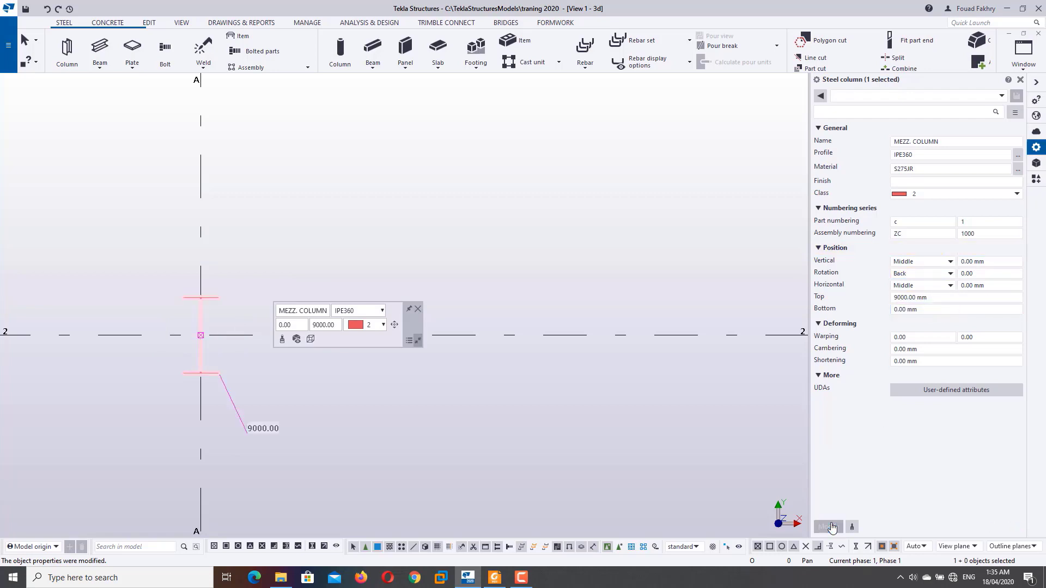
{"action": "left_click", "coordinate": [916, 275]}
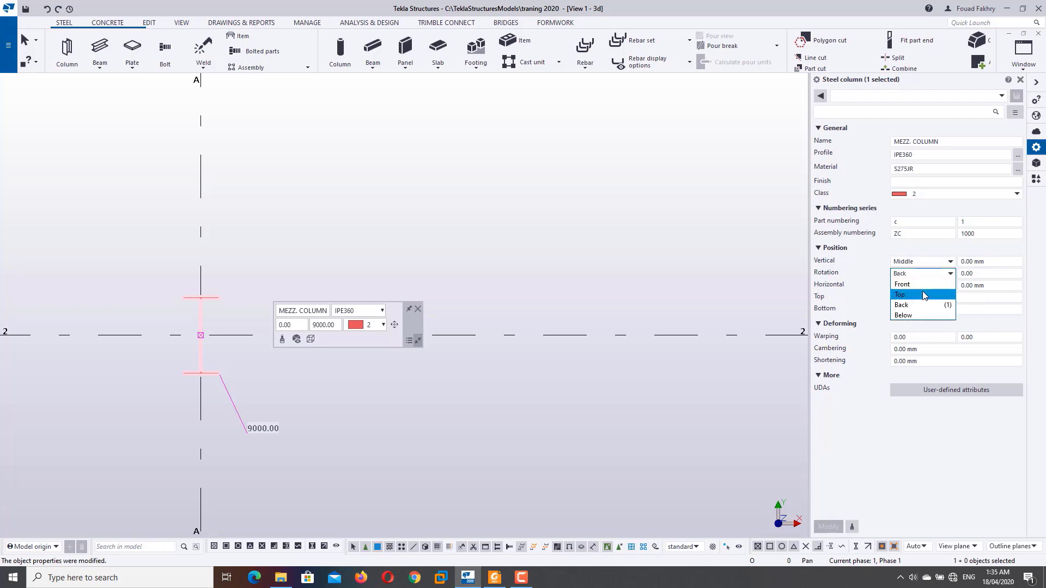
{"action": "left_click", "coordinate": [905, 295]}
{"action": "left_click", "coordinate": [830, 528]}
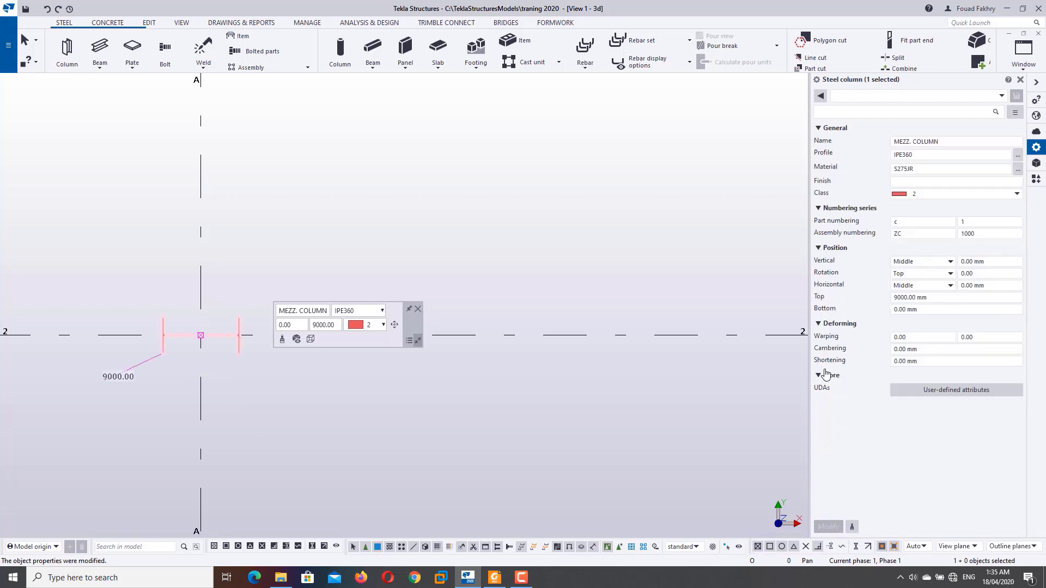
{"action": "left_click", "coordinate": [926, 286]}
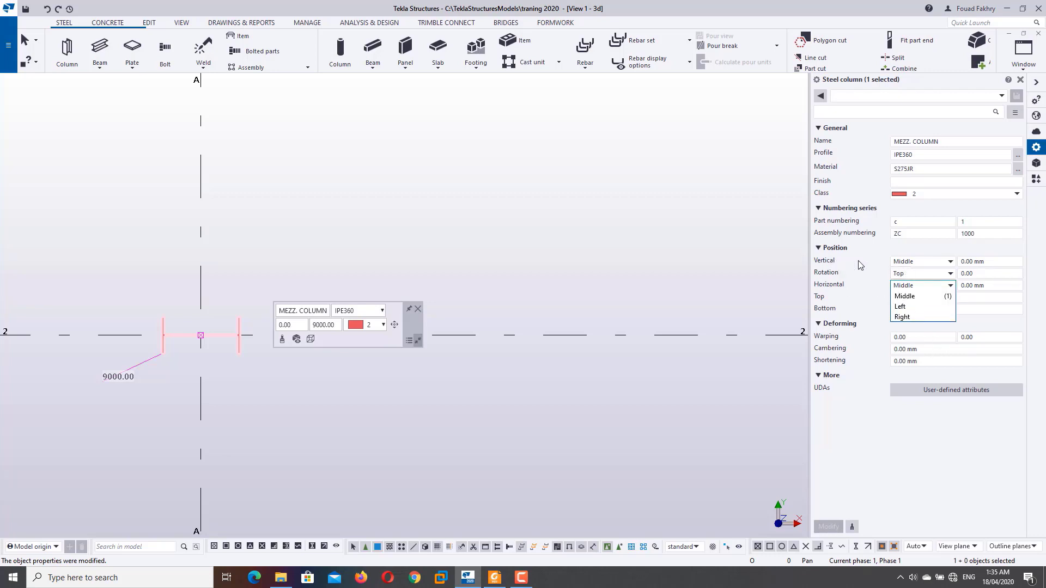
{"action": "left_click", "coordinate": [905, 268]}
{"action": "left_click", "coordinate": [909, 287]}
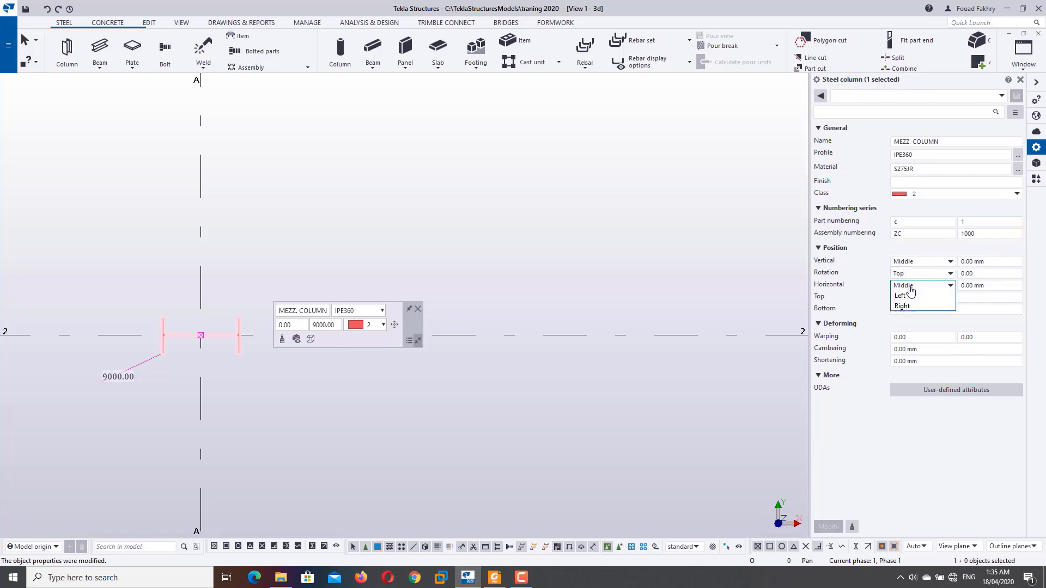
{"action": "left_click", "coordinate": [900, 295]}
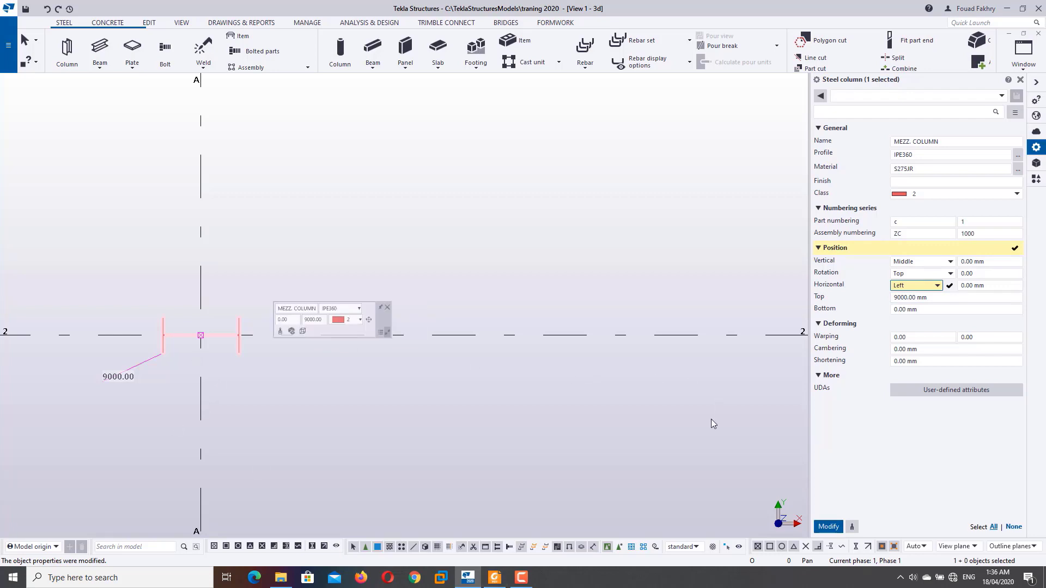
{"action": "left_click", "coordinate": [838, 527]}
{"action": "left_click", "coordinate": [915, 285]}
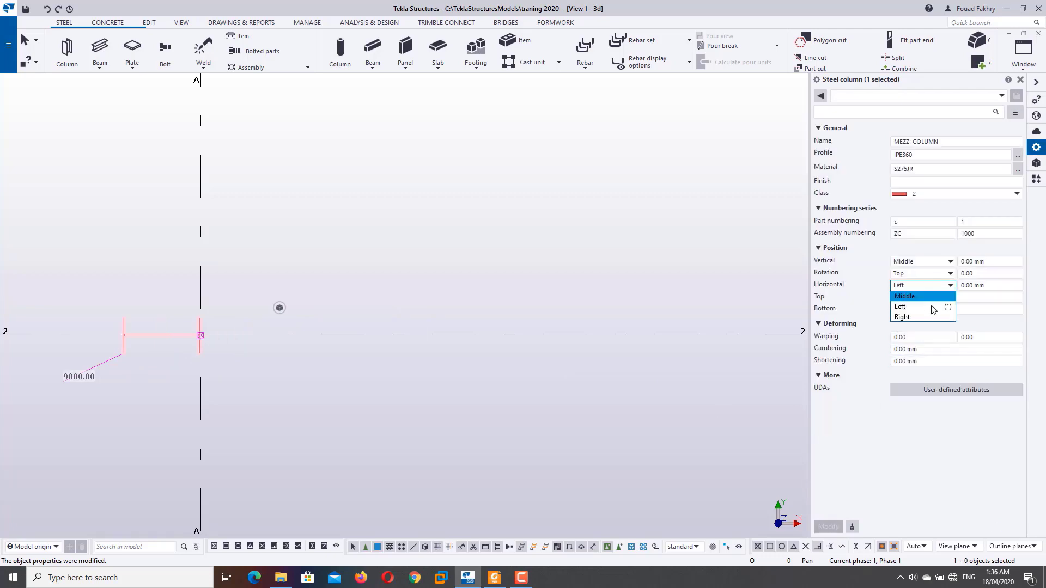
{"action": "left_click", "coordinate": [926, 319]}
{"action": "left_click", "coordinate": [828, 526]}
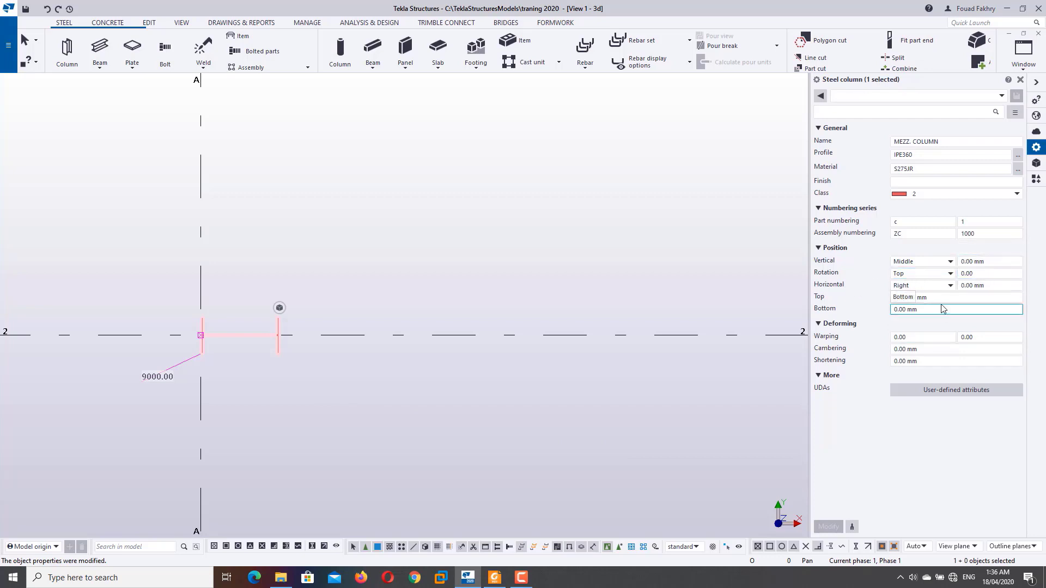
{"action": "left_click", "coordinate": [920, 286]}
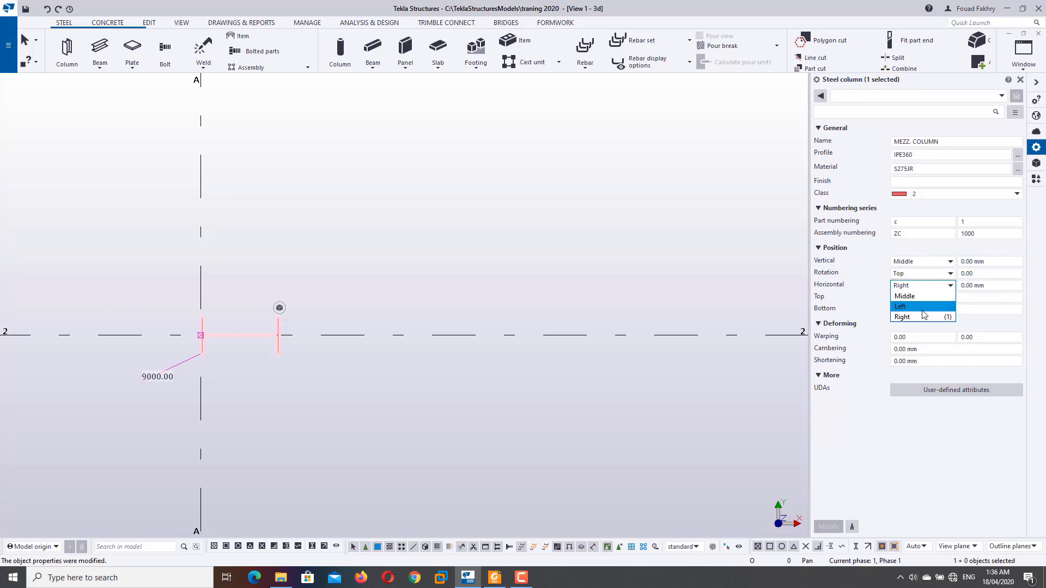
{"action": "left_click", "coordinate": [915, 296]}
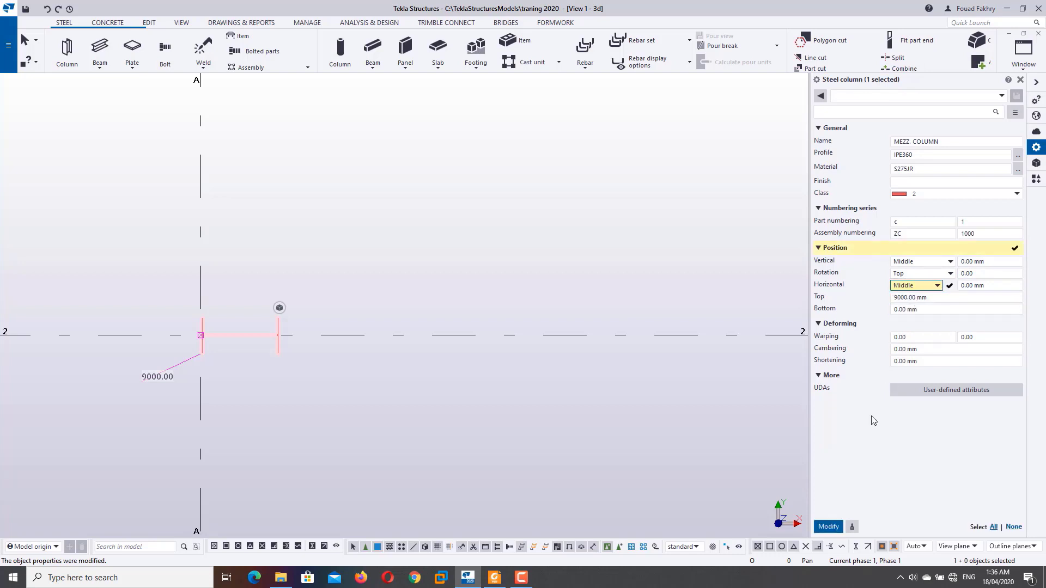
{"action": "left_click", "coordinate": [827, 527]}
{"action": "left_click", "coordinate": [962, 271]}
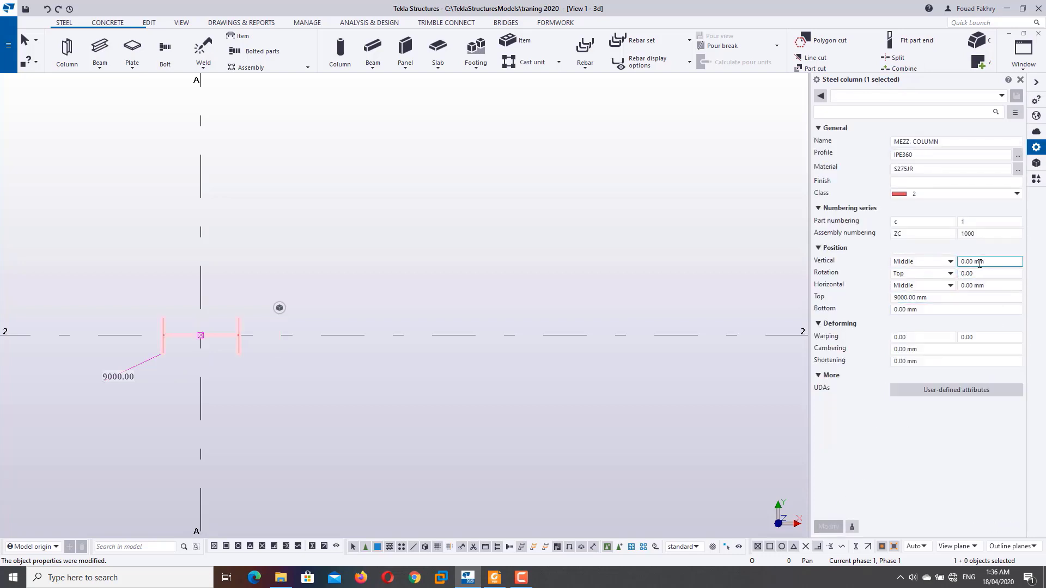
Set the column's vertical position to Down with a 20 offset
{"action": "key", "text": "shift+Tab"}
{"action": "key", "text": "shift+Tab"}
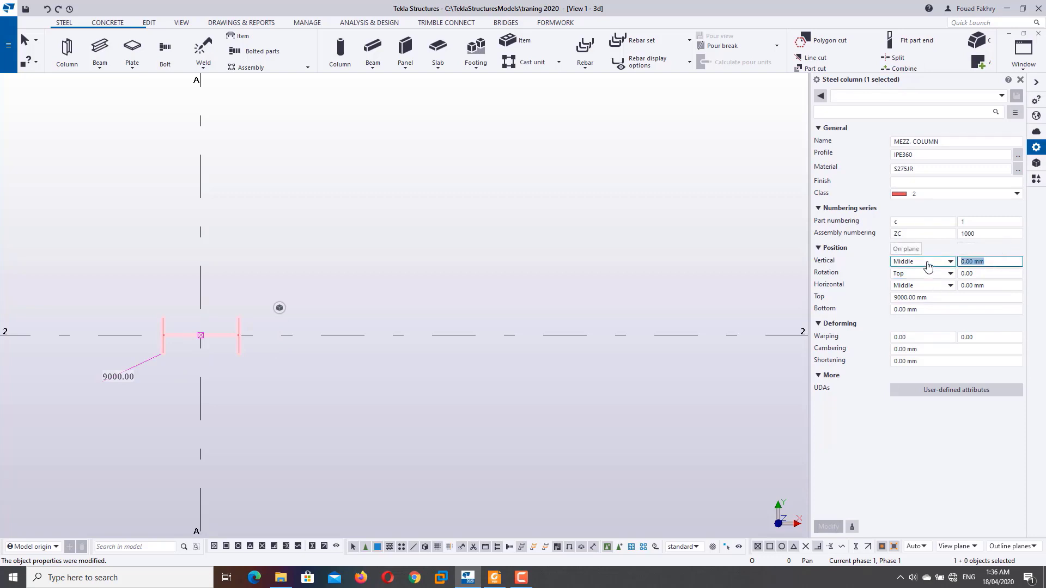
{"action": "left_click", "coordinate": [920, 261]}
{"action": "left_click", "coordinate": [921, 282]}
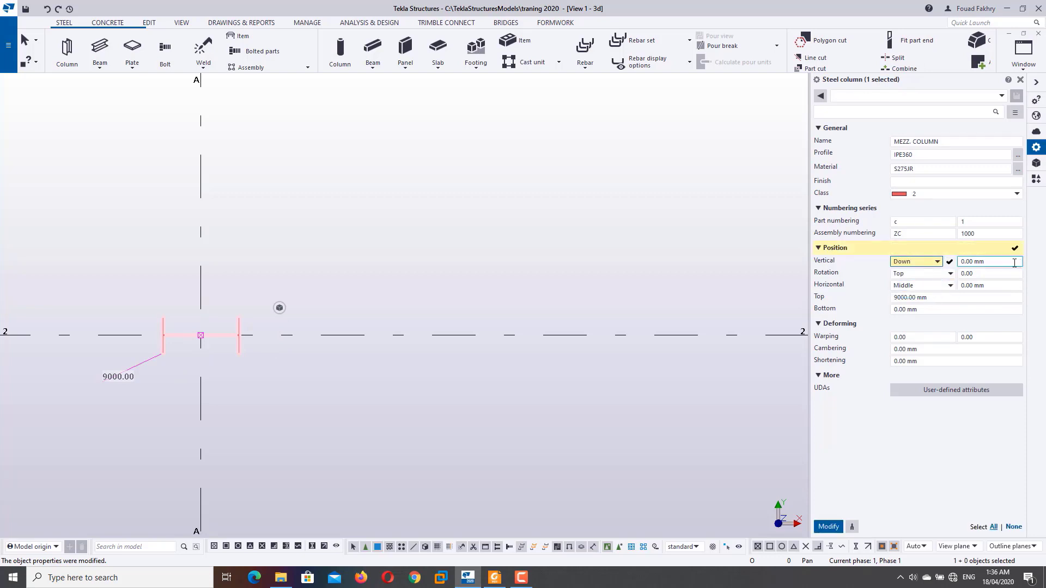
{"action": "key", "text": "Tab"}
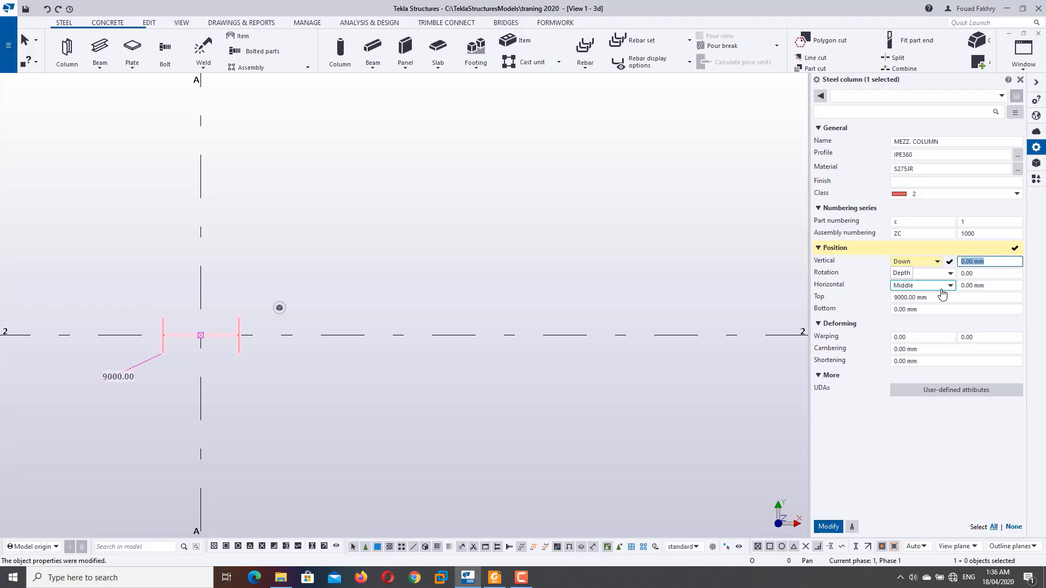
{"action": "type", "text": "200"}
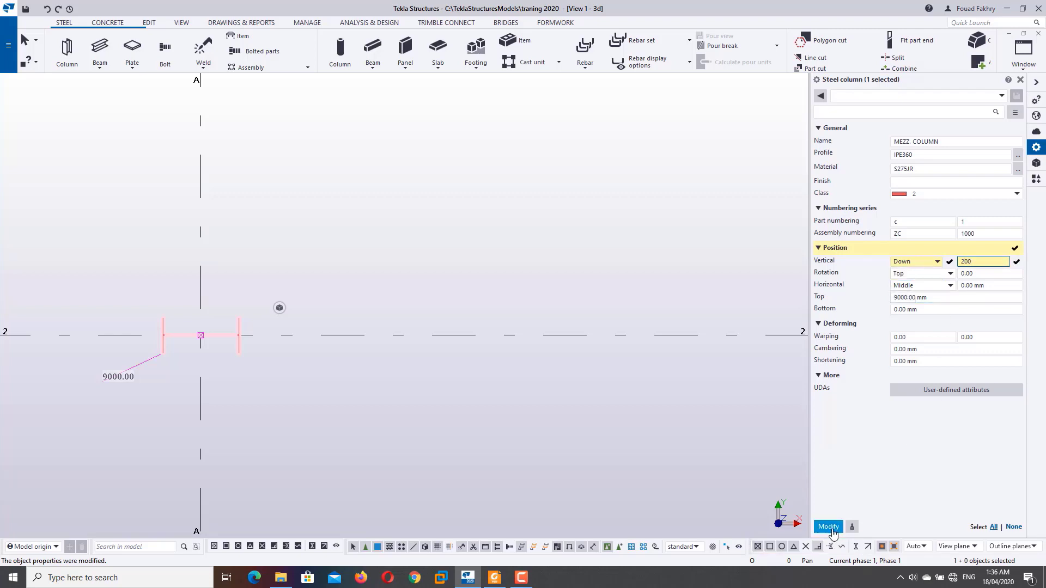
{"action": "left_click", "coordinate": [828, 526]}
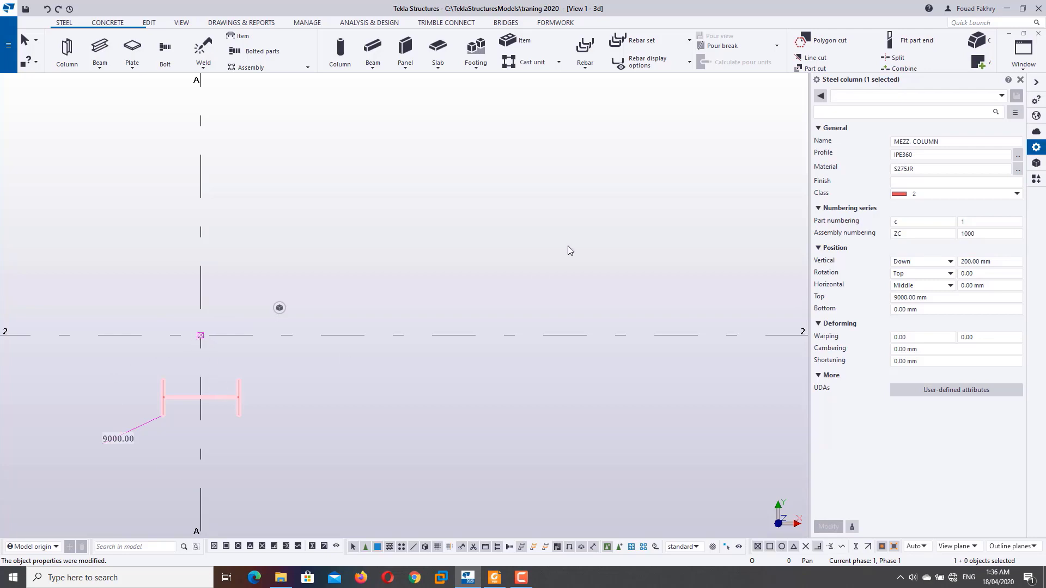
Reset the vertical offset to 0, then apply a 200 mm downward offset
{"action": "left_click", "coordinate": [997, 262]}
{"action": "type", "text": "0"}
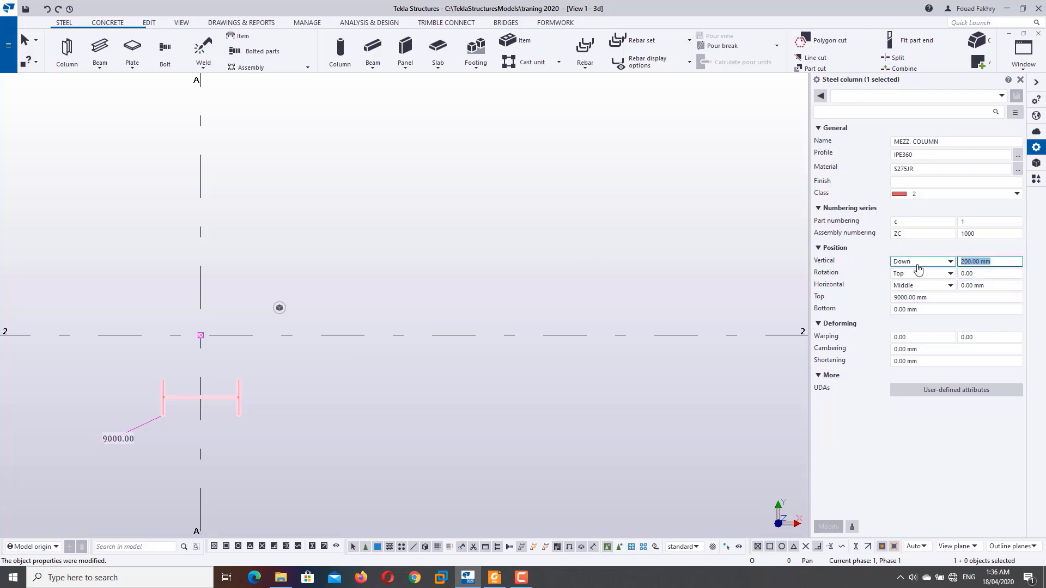
{"action": "key", "text": "Return"}
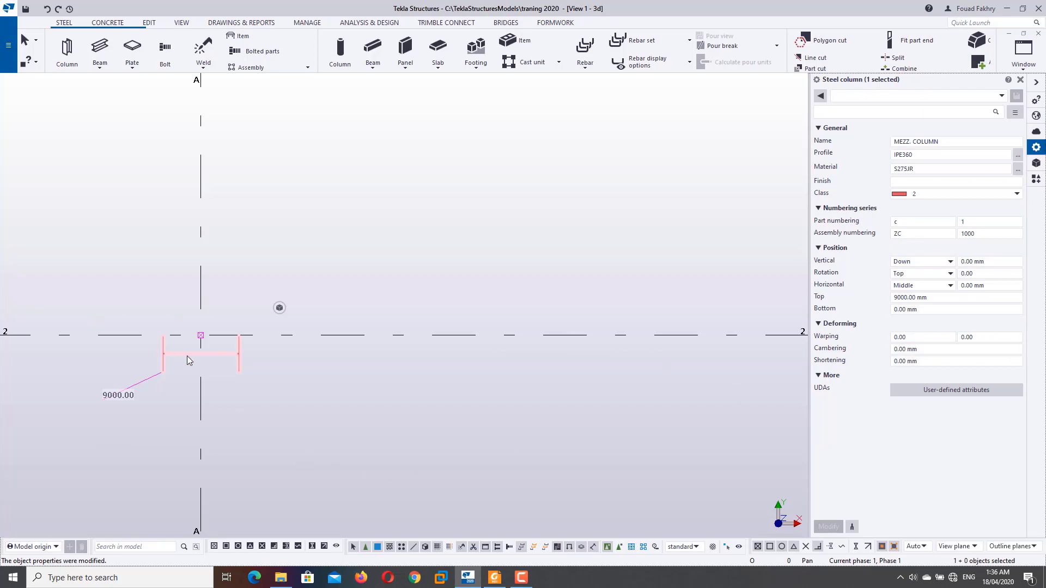
{"action": "scroll", "coordinate": [187, 360], "scroll_direction": "up", "scroll_amount": 2}
{"action": "scroll", "coordinate": [197, 349], "scroll_direction": "up", "scroll_amount": 1}
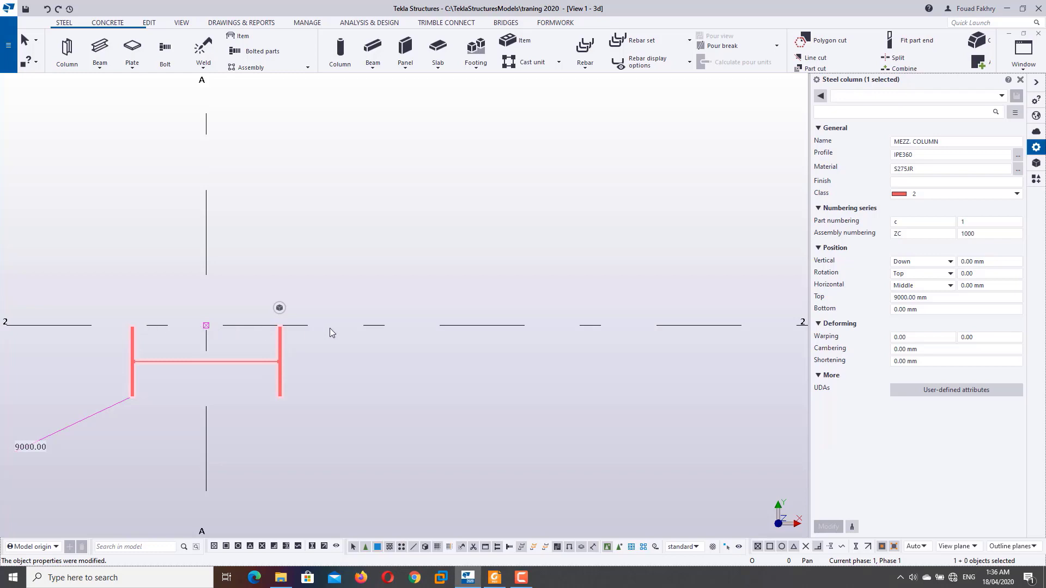
{"action": "triple_click", "coordinate": [996, 262]}
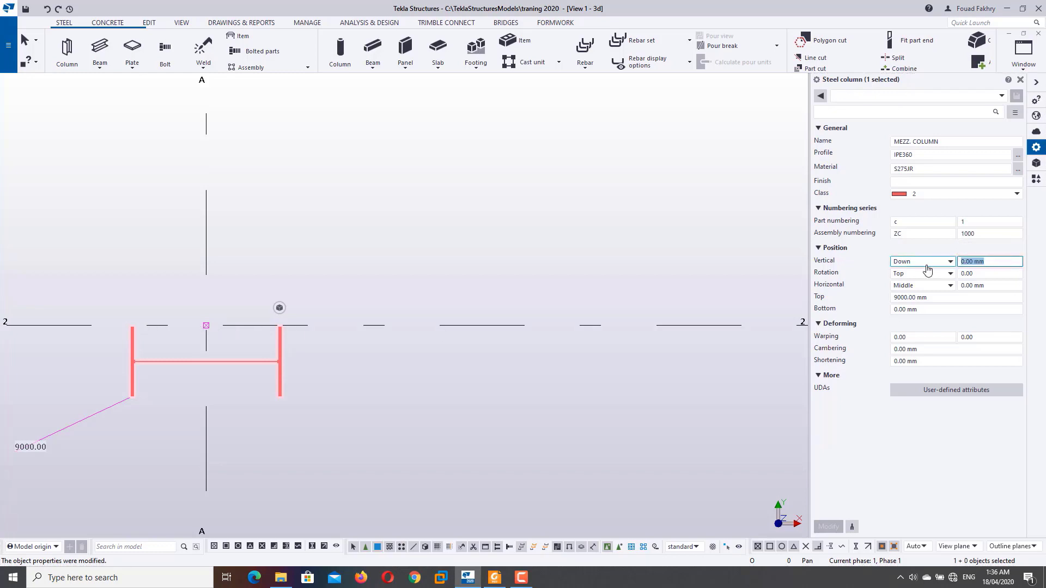
{"action": "type", "text": "200"}
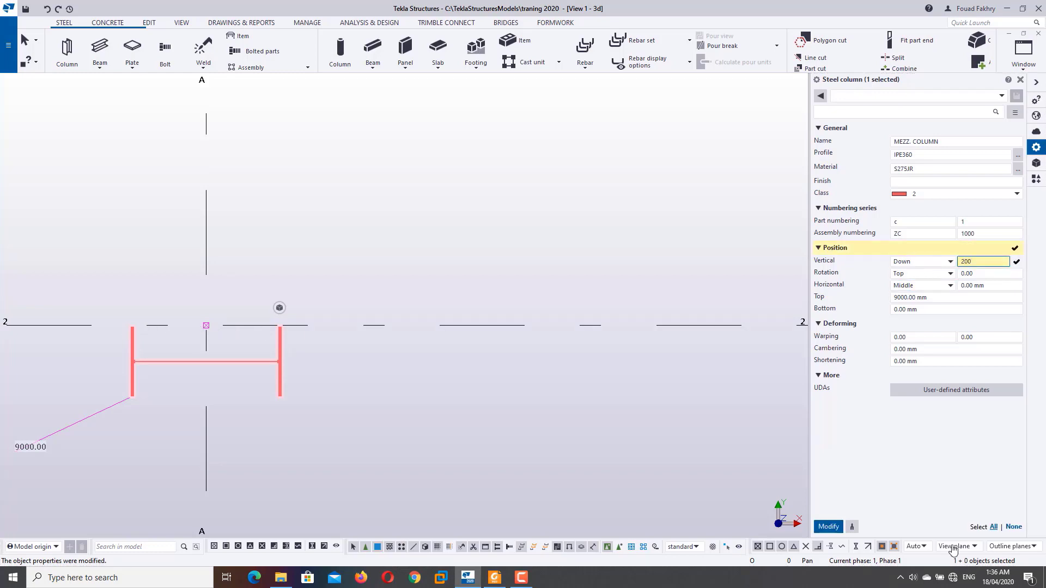
{"action": "left_click", "coordinate": [828, 527]}
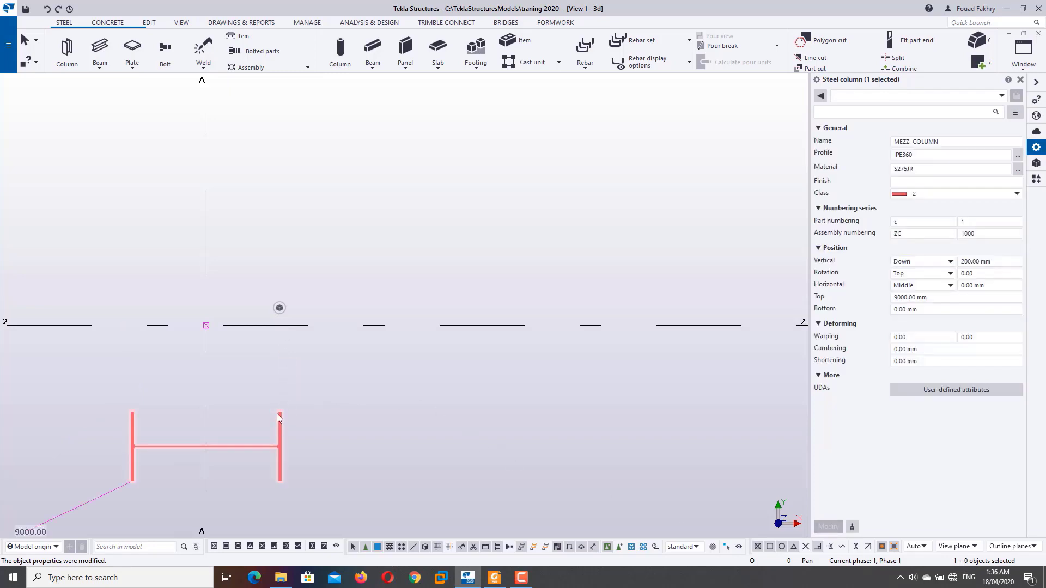
Return the vertical offset to 0 and centre the column with vertical Middle
{"action": "triple_click", "coordinate": [988, 261]}
{"action": "type", "text": "0"}
{"action": "left_click", "coordinate": [904, 264]}
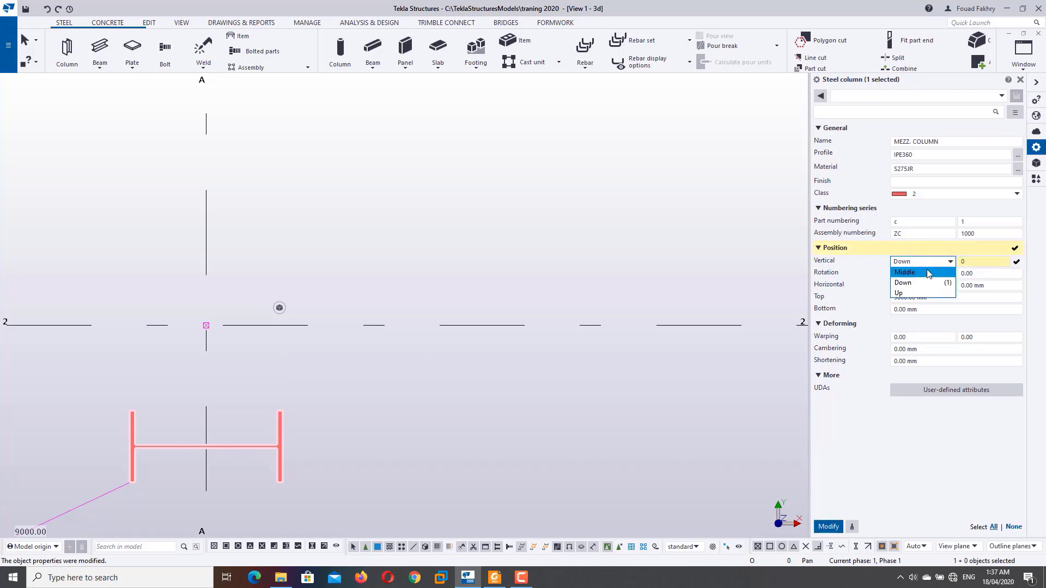
{"action": "left_click", "coordinate": [905, 272]}
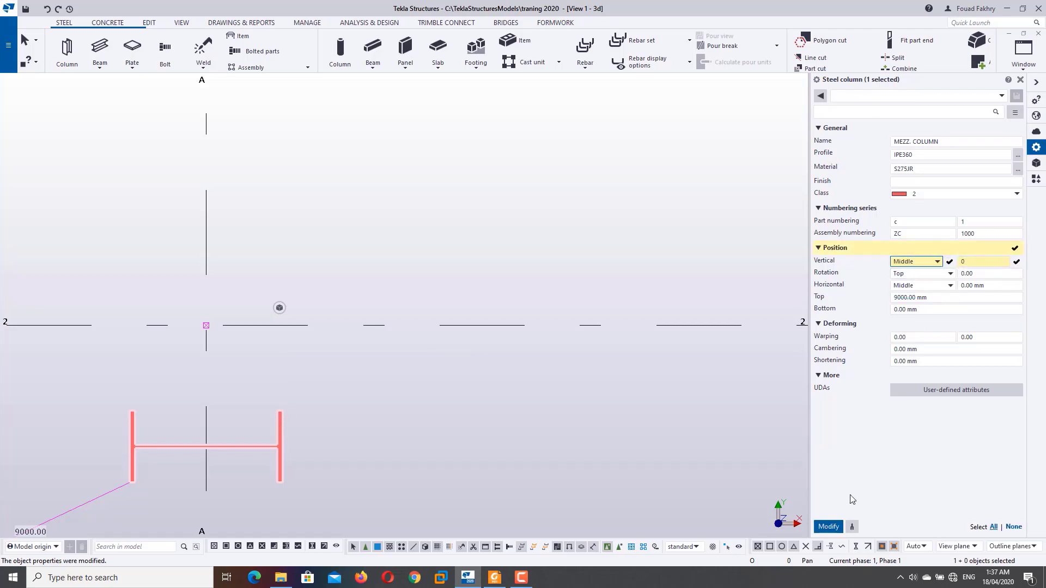
{"action": "left_click", "coordinate": [830, 527]}
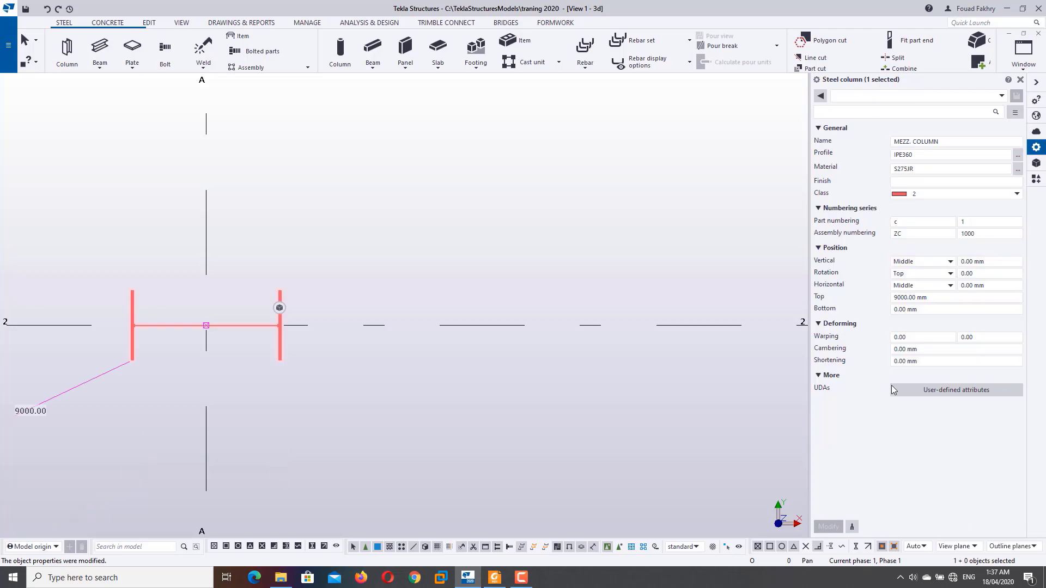
Give the column a 30° rotation angle
{"action": "left_click", "coordinate": [929, 274]}
{"action": "key", "text": "Tab"}
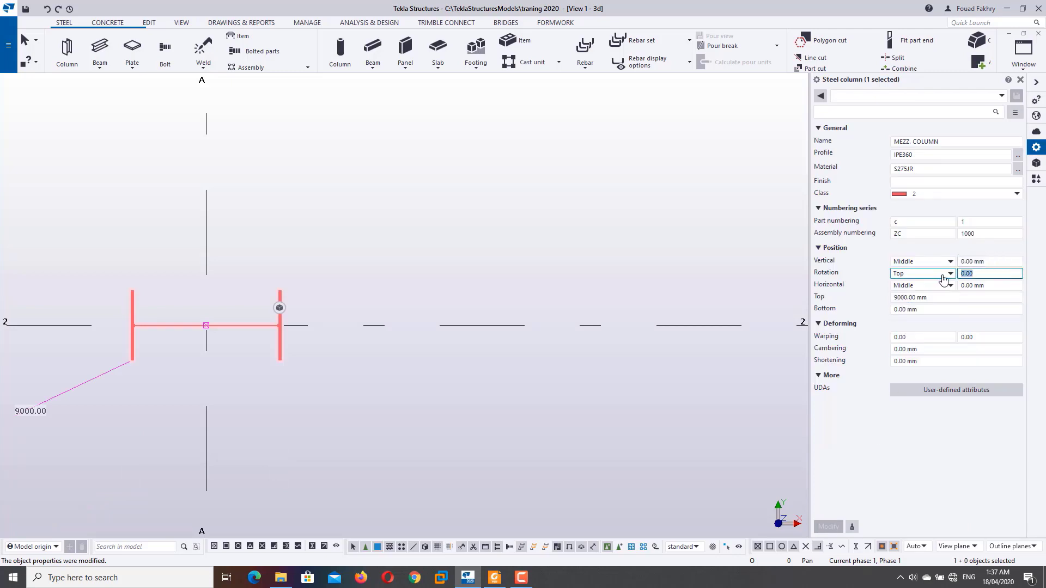
{"action": "type", "text": "30"}
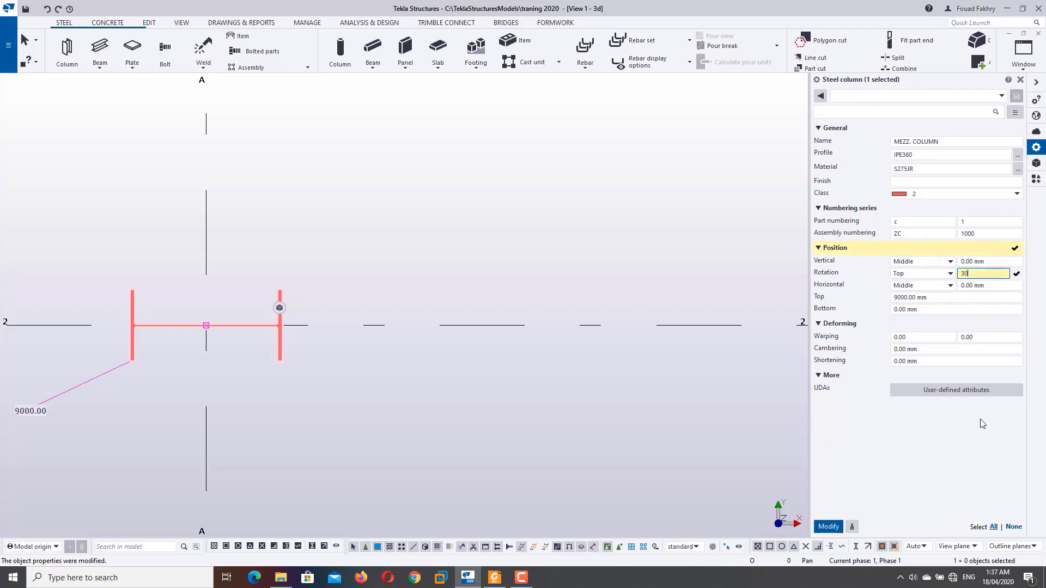
{"action": "left_click", "coordinate": [822, 528]}
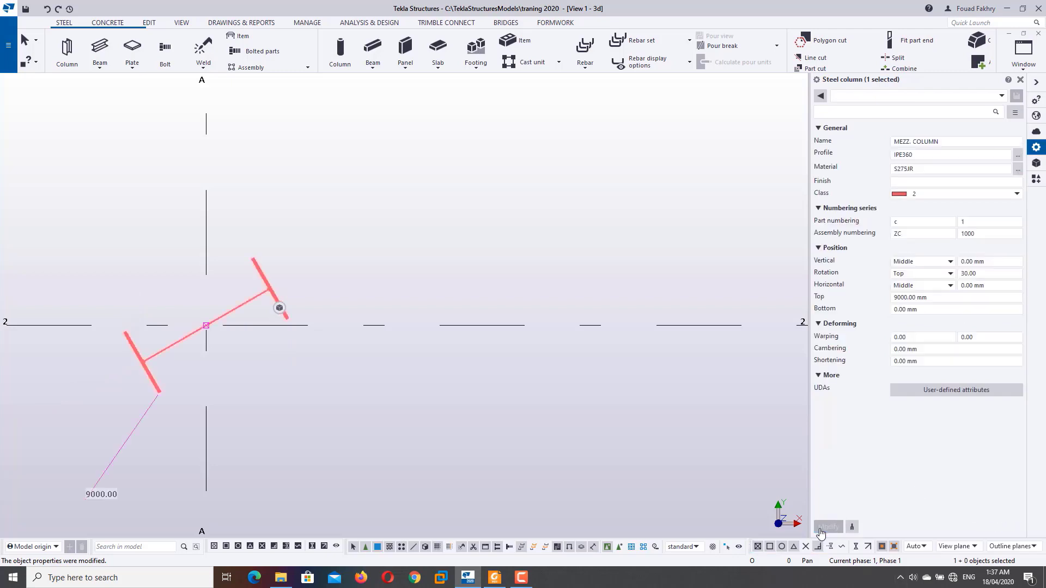
Change the rotation angle to 45°, then begin entering 180
{"action": "left_click", "coordinate": [978, 274]}
{"action": "double_click", "coordinate": [979, 273]}
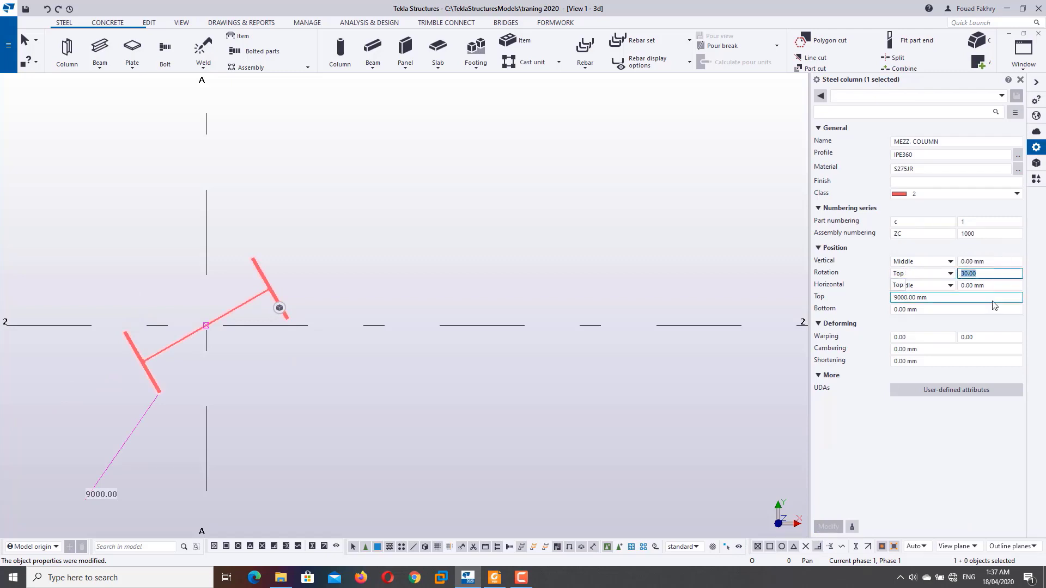
{"action": "type", "text": "1"}
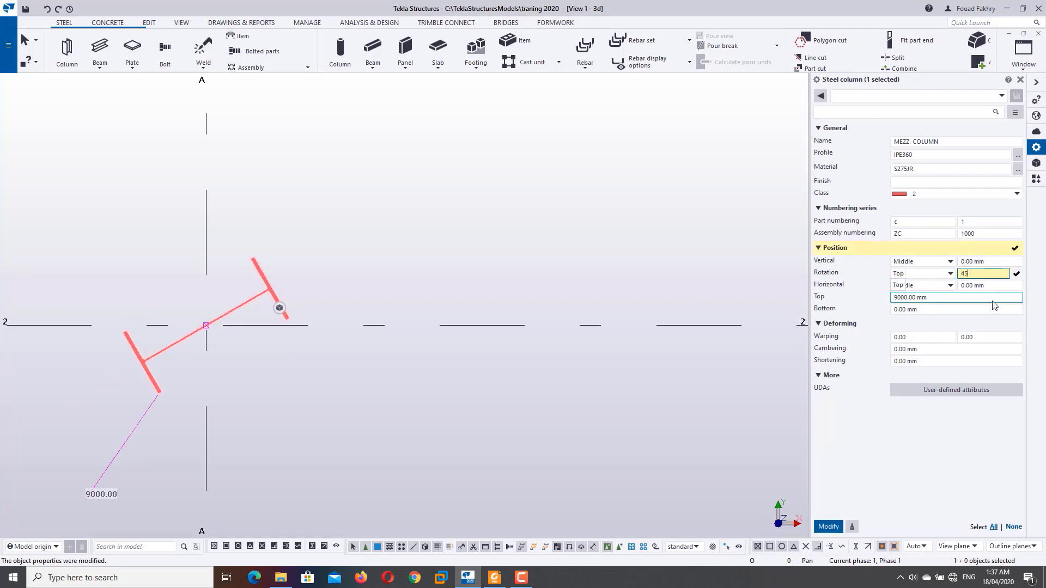
{"action": "left_click", "coordinate": [838, 527]}
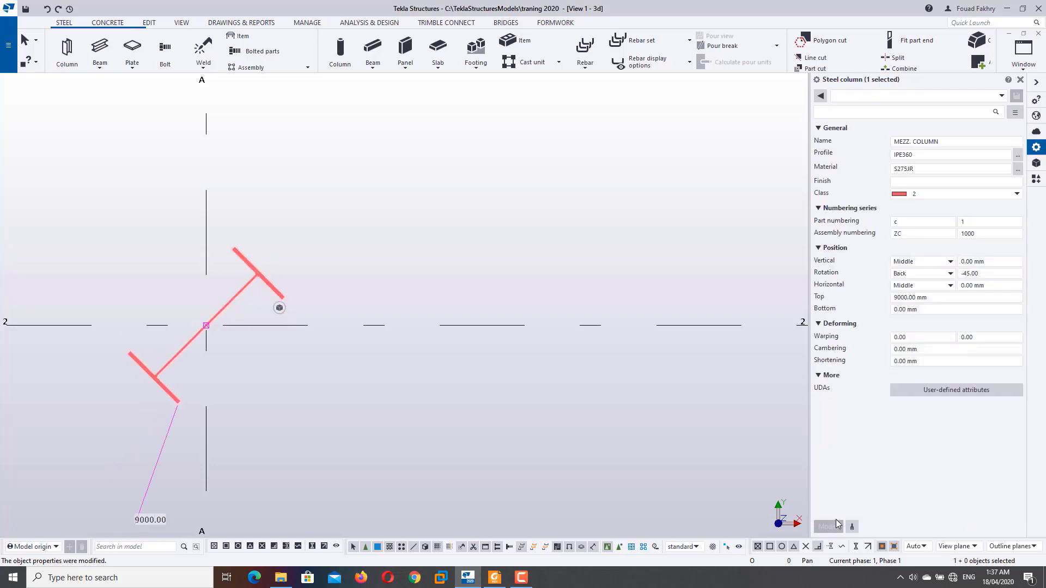
{"action": "left_click_drag", "start_coordinate": [979, 273], "coordinate": [947, 274]}
{"action": "type", "text": "180"}
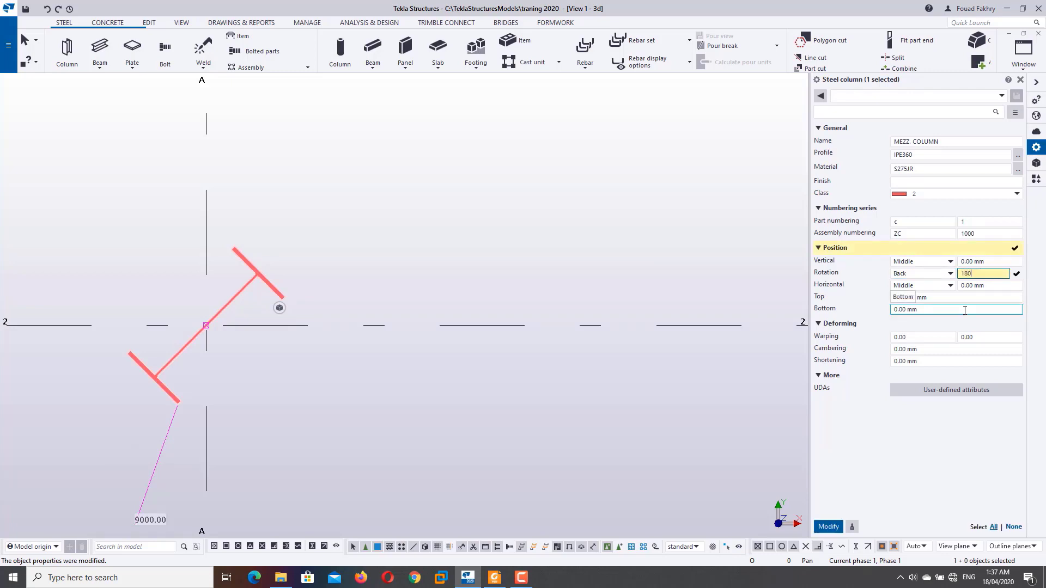
Apply the 180° angle and set the column rotation to Back
{"action": "left_click", "coordinate": [836, 527]}
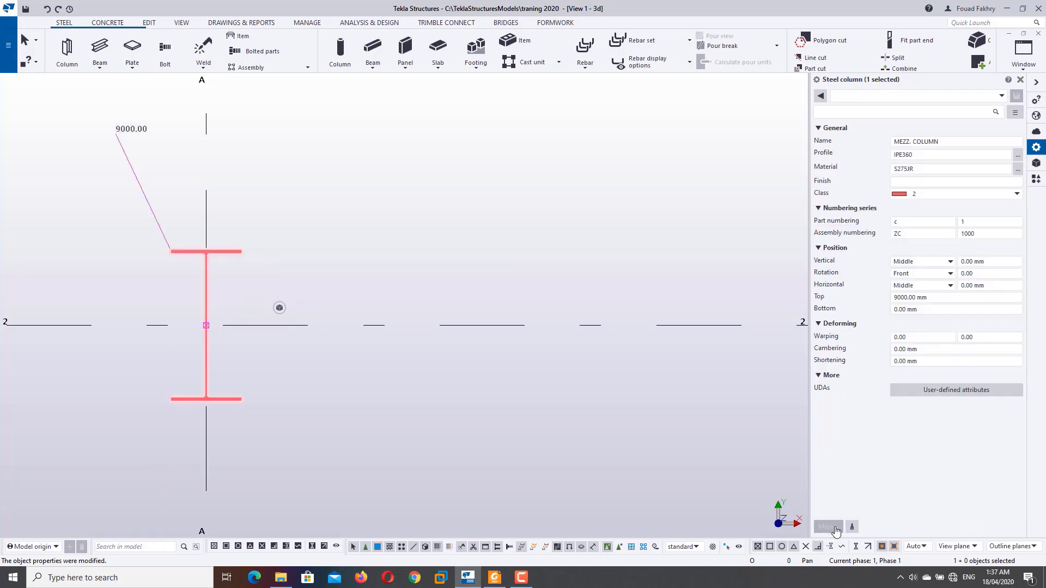
{"action": "left_click", "coordinate": [1004, 273]}
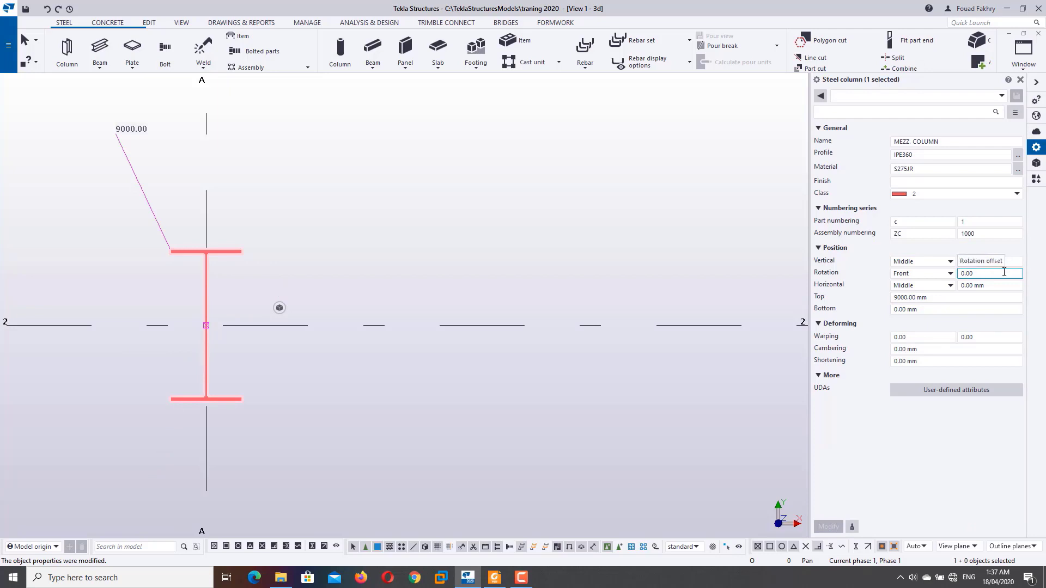
{"action": "left_click", "coordinate": [950, 277]}
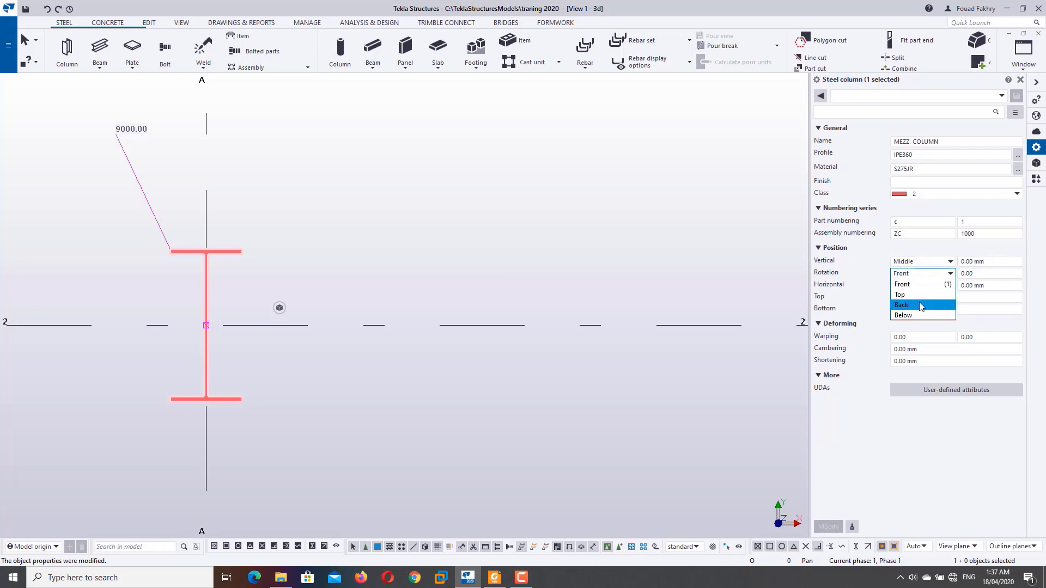
{"action": "left_click", "coordinate": [903, 305]}
{"action": "left_click", "coordinate": [831, 530]}
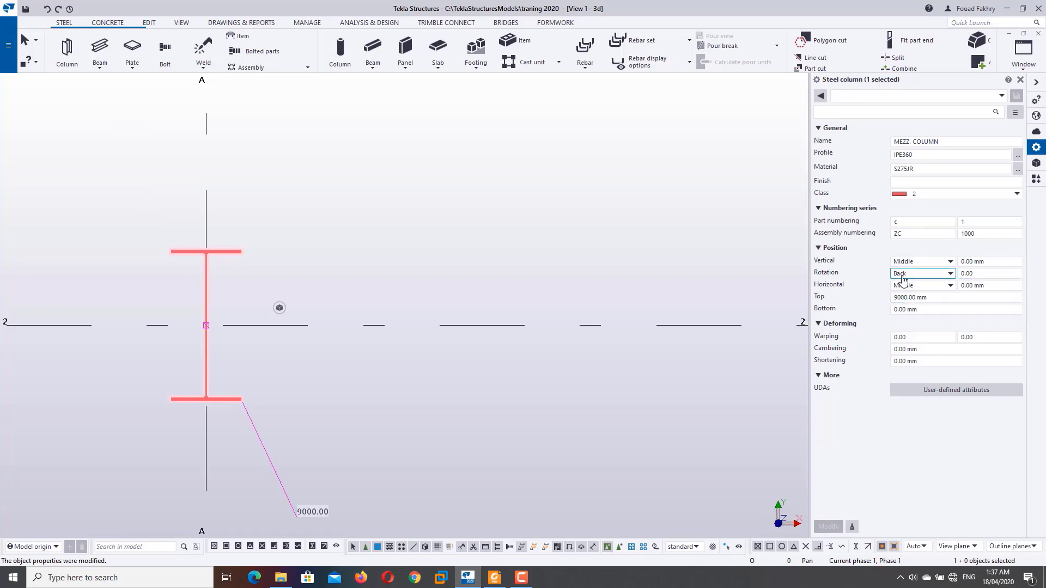
Shift the column to Horizontal Left with a 500 mm offset
{"action": "left_click", "coordinate": [934, 289]}
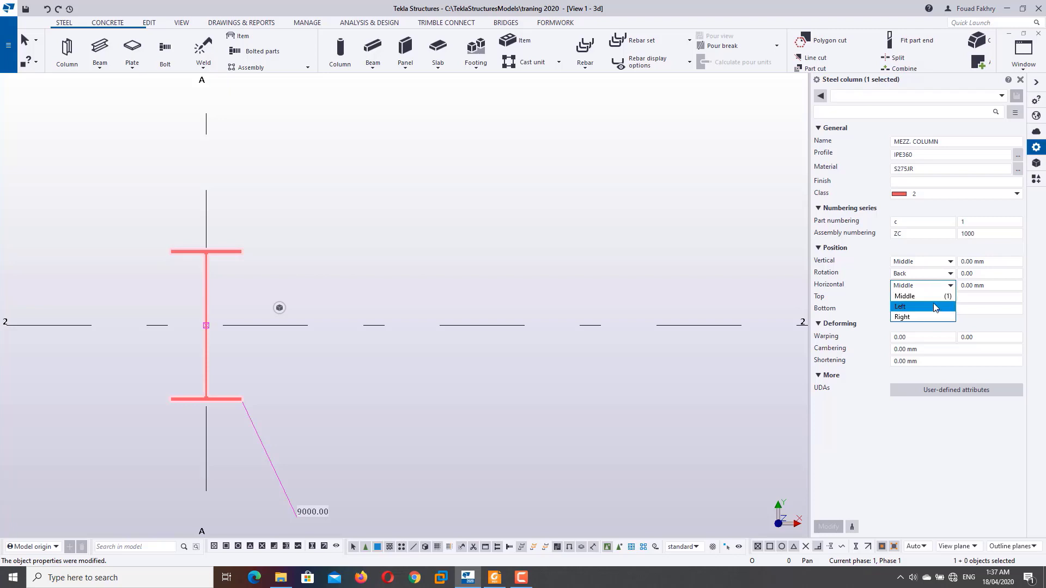
{"action": "left_click", "coordinate": [934, 303]}
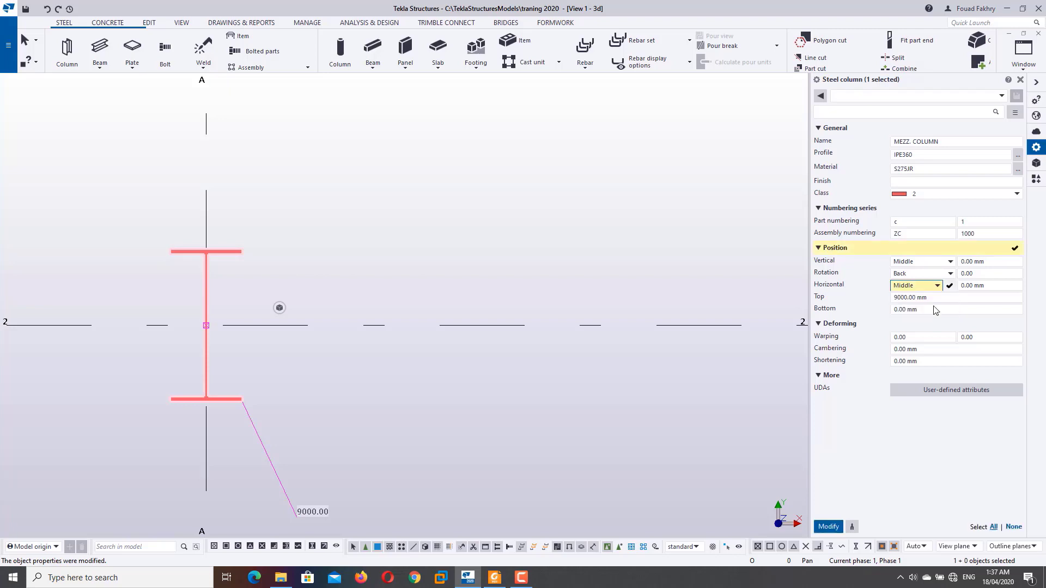
{"action": "left_click", "coordinate": [821, 527]}
{"action": "left_click", "coordinate": [989, 285]}
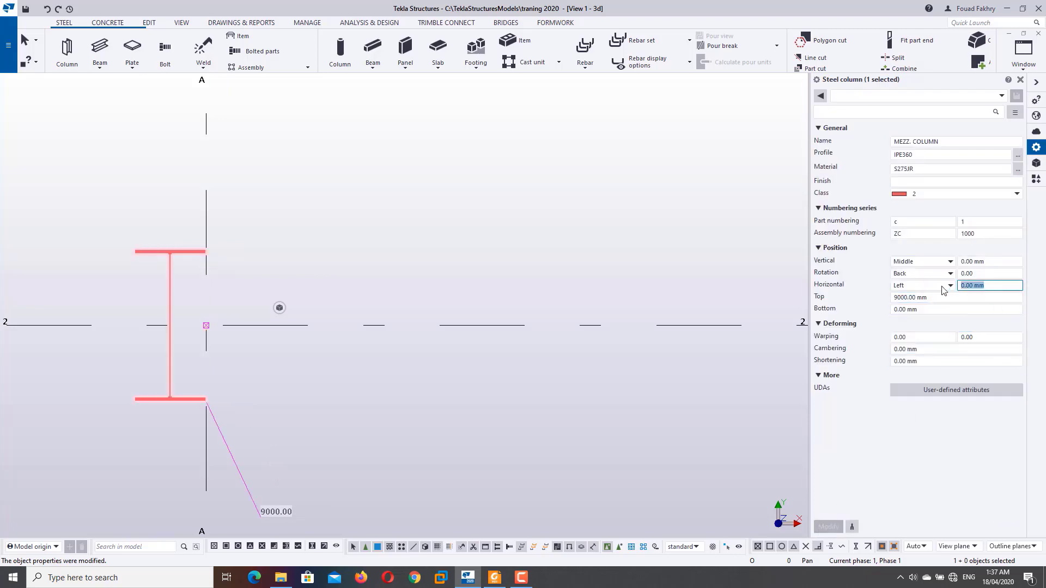
{"action": "type", "text": "500"}
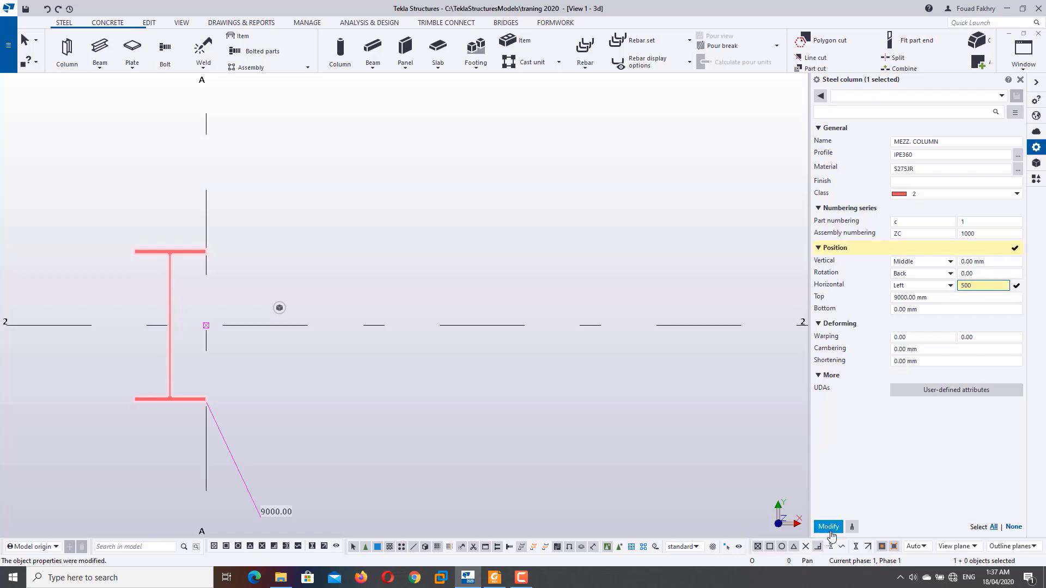
{"action": "left_click", "coordinate": [829, 528]}
{"action": "middle_click_drag", "start_coordinate": [214, 437], "coordinate": [475, 403]}
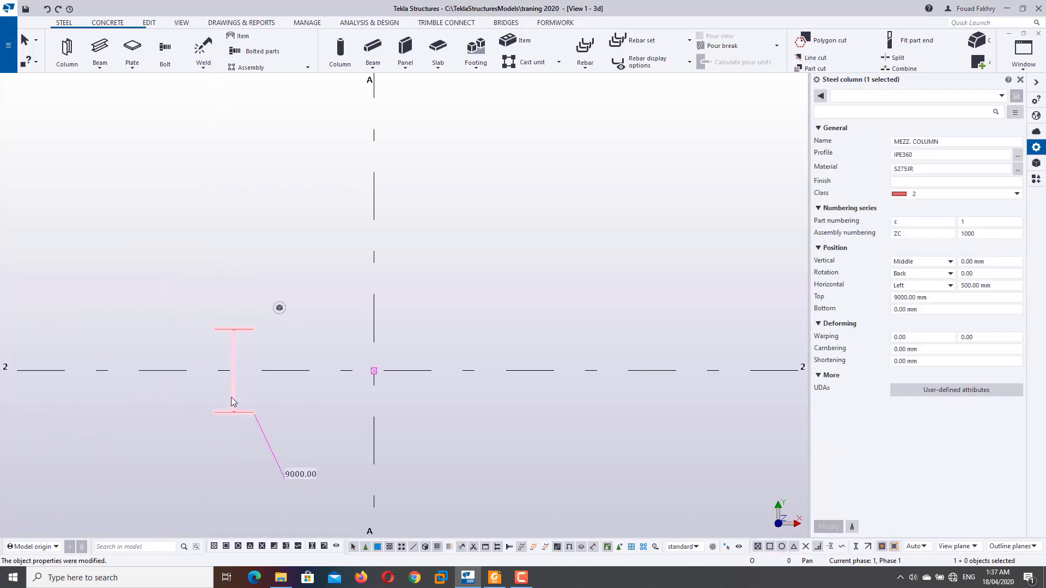
Clear the horizontal offset and recentre the column with Horizontal Middle
{"action": "left_click_drag", "start_coordinate": [1004, 287], "coordinate": [926, 290]}
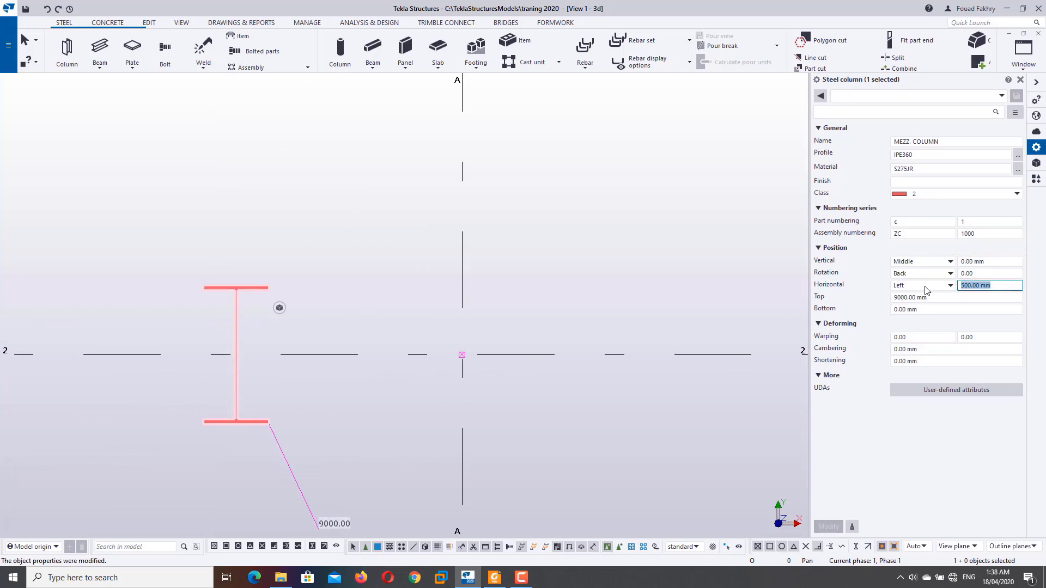
{"action": "key", "text": "BackSpace"}
{"action": "left_click", "coordinate": [926, 290]}
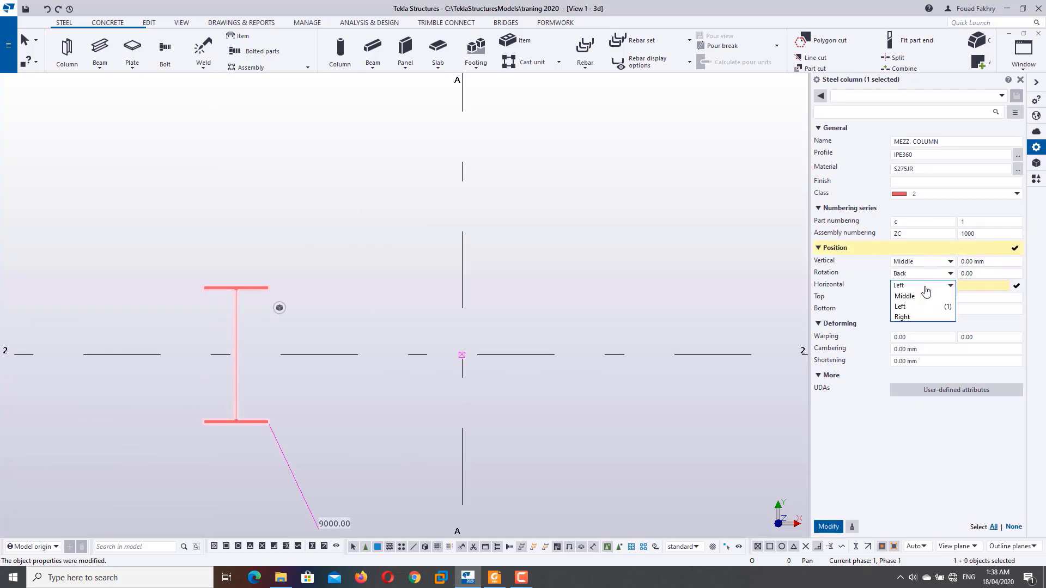
{"action": "left_click", "coordinate": [922, 296]}
{"action": "left_click", "coordinate": [829, 526]}
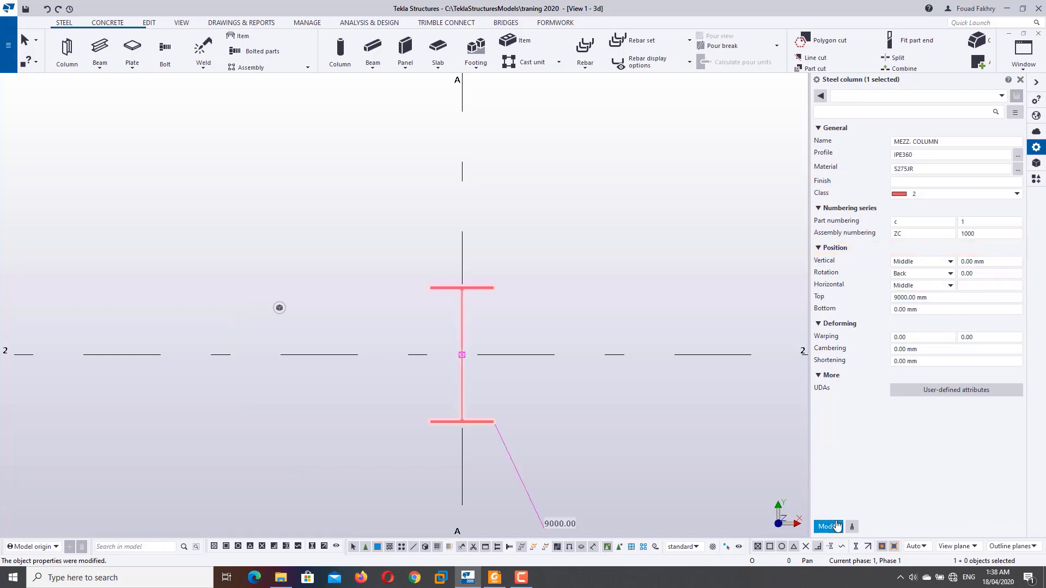
Select the columns at A3 and A4 and change their rotation from Back to Top
{"action": "scroll", "coordinate": [577, 452], "scroll_direction": "down", "scroll_amount": 5}
{"action": "scroll", "coordinate": [617, 349], "scroll_direction": "down", "scroll_amount": 2}
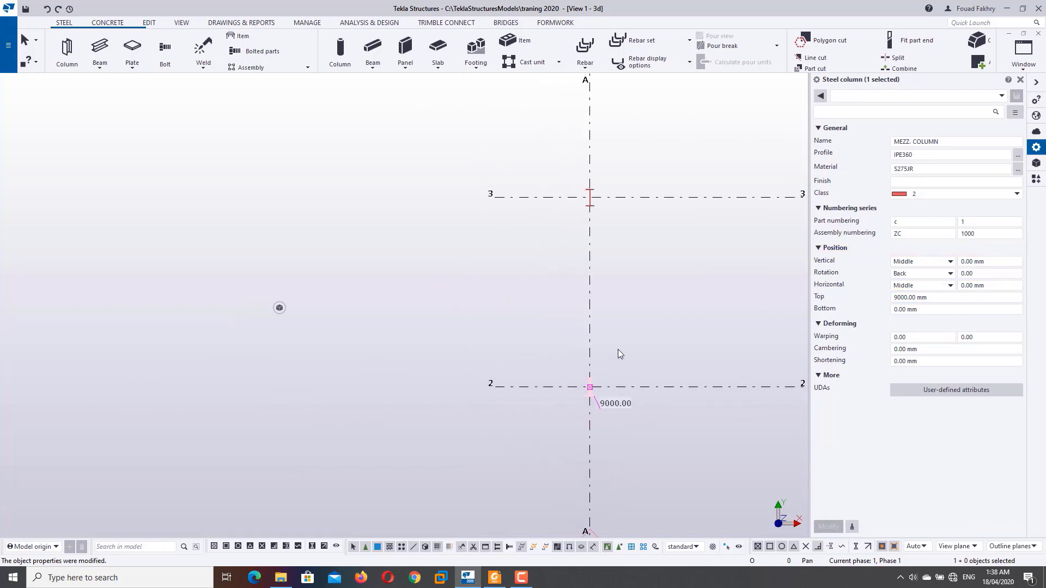
{"action": "scroll", "coordinate": [654, 349], "scroll_direction": "down", "scroll_amount": 1}
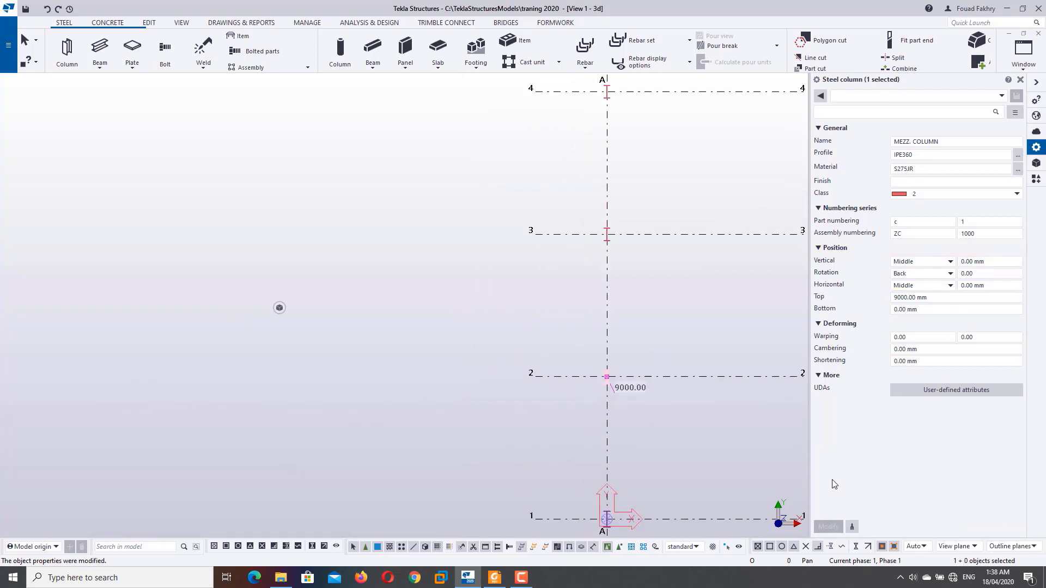
{"action": "scroll", "coordinate": [680, 238], "scroll_direction": "down", "scroll_amount": 1}
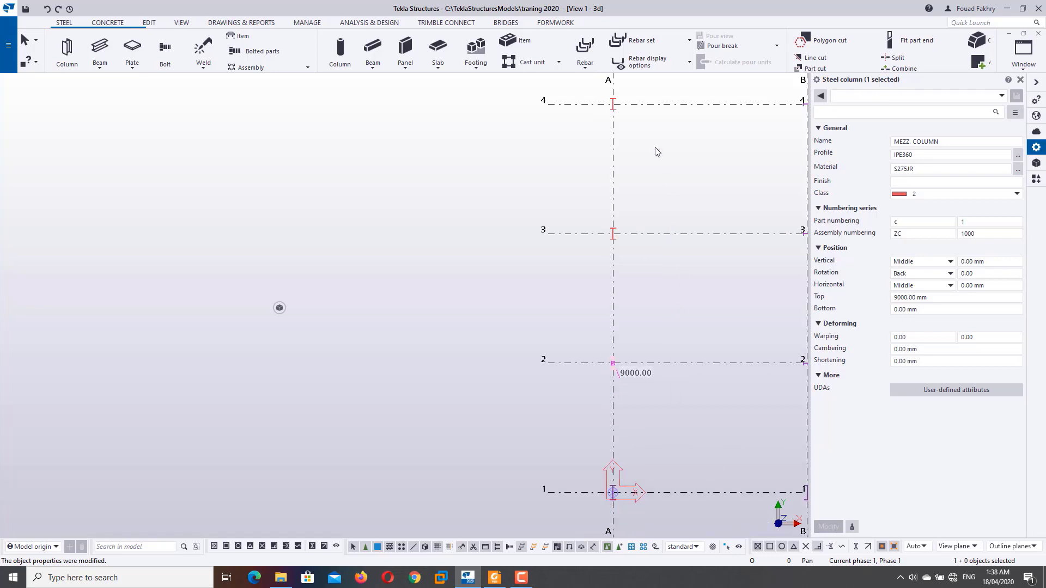
{"action": "scroll", "coordinate": [656, 150], "scroll_direction": "down", "scroll_amount": 1}
{"action": "scroll", "coordinate": [627, 180], "scroll_direction": "down", "scroll_amount": 1}
{"action": "left_click_drag", "start_coordinate": [614, 170], "coordinate": [561, 368]}
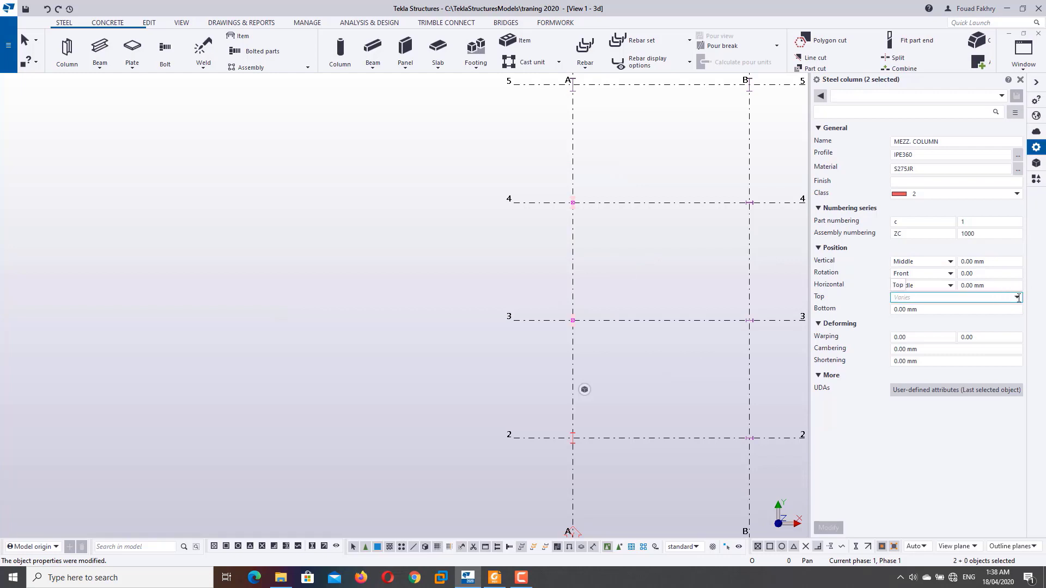
{"action": "left_click", "coordinate": [936, 275]}
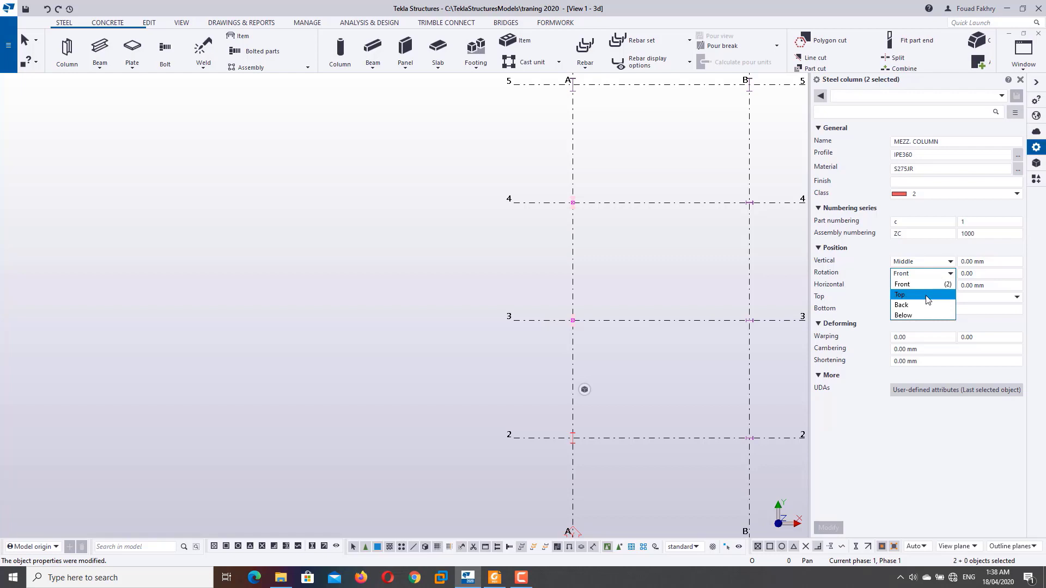
{"action": "left_click", "coordinate": [922, 305]}
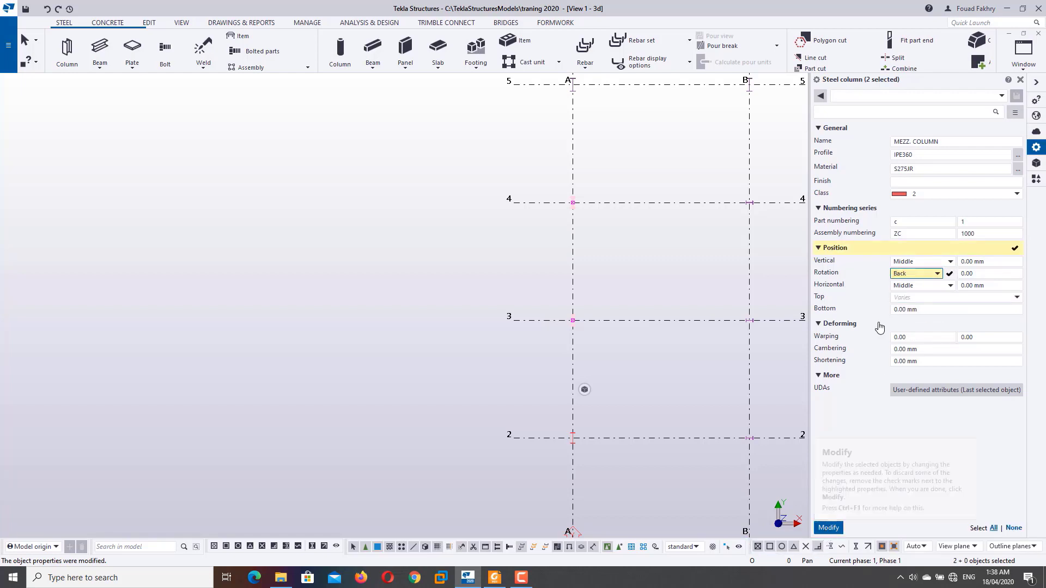
{"action": "left_click", "coordinate": [926, 274]}
{"action": "left_click", "coordinate": [923, 292]}
{"action": "left_click", "coordinate": [828, 527]}
{"action": "scroll", "coordinate": [600, 312], "scroll_direction": "up", "scroll_amount": 3}
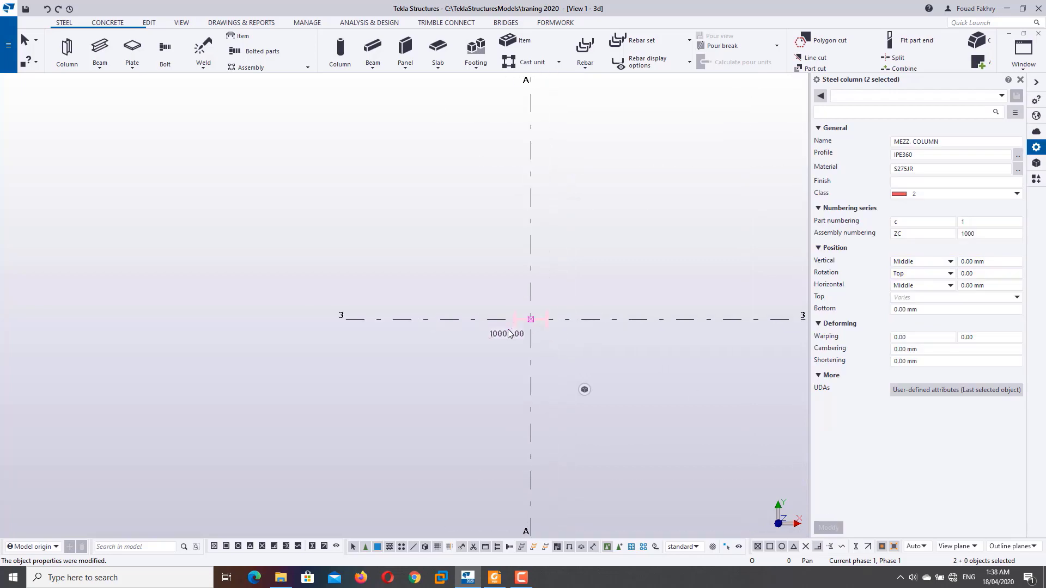
{"action": "scroll", "coordinate": [540, 458], "scroll_direction": "down", "scroll_amount": 2}
{"action": "scroll", "coordinate": [564, 462], "scroll_direction": "down", "scroll_amount": 2}
{"action": "scroll", "coordinate": [282, 294], "scroll_direction": "down", "scroll_amount": 2}
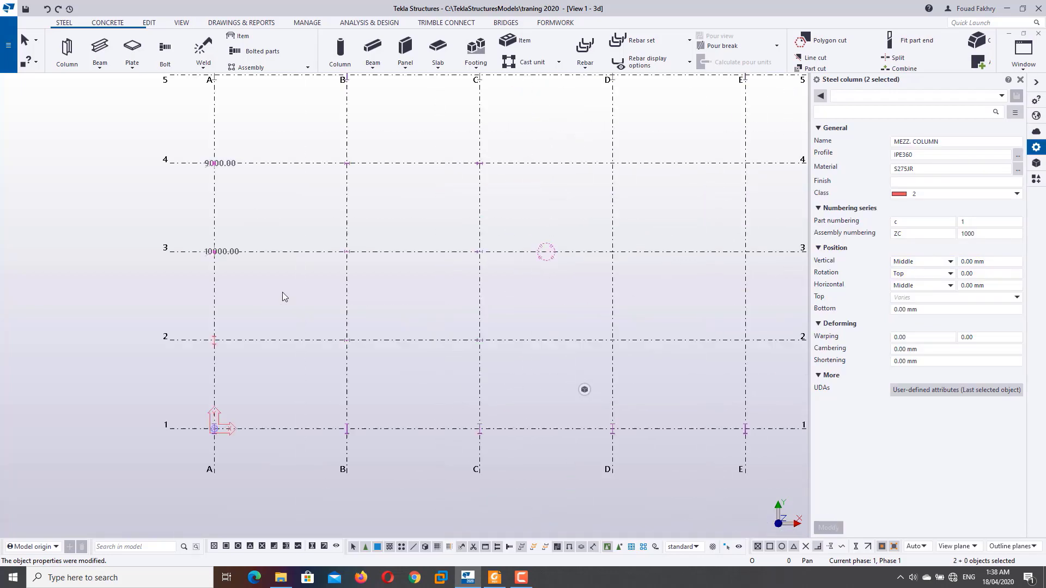
{"action": "scroll", "coordinate": [596, 331], "scroll_direction": "down", "scroll_amount": 2}
Set the grid F columns (rows 2–4) to Top rotation, then show the model in 3D
{"action": "middle_click_drag", "start_coordinate": [595, 332], "coordinate": [464, 328]}
{"action": "left_click_drag", "start_coordinate": [551, 262], "coordinate": [533, 342]}
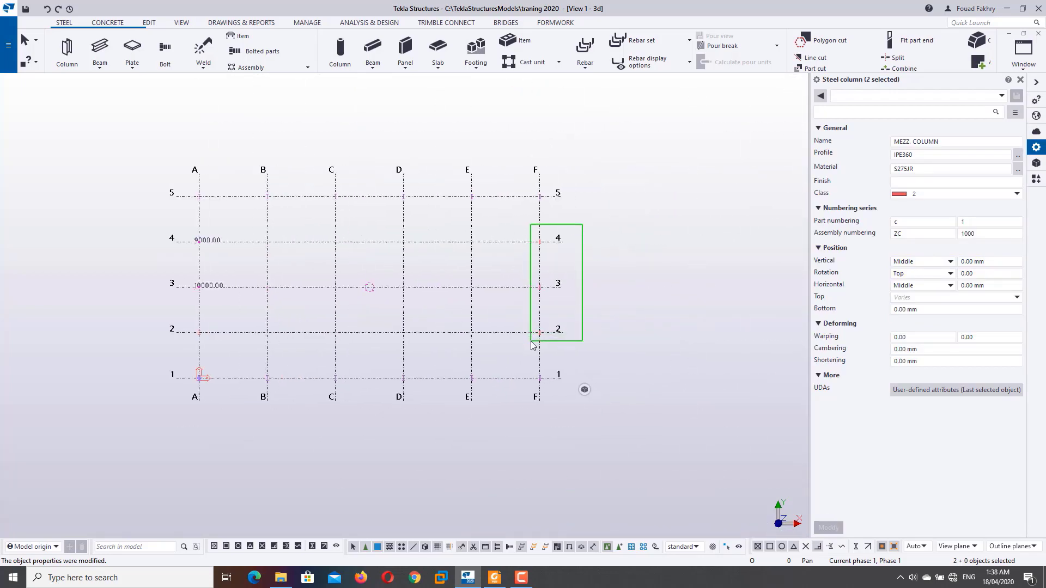
{"action": "left_click", "coordinate": [933, 273]}
{"action": "left_click", "coordinate": [933, 283]}
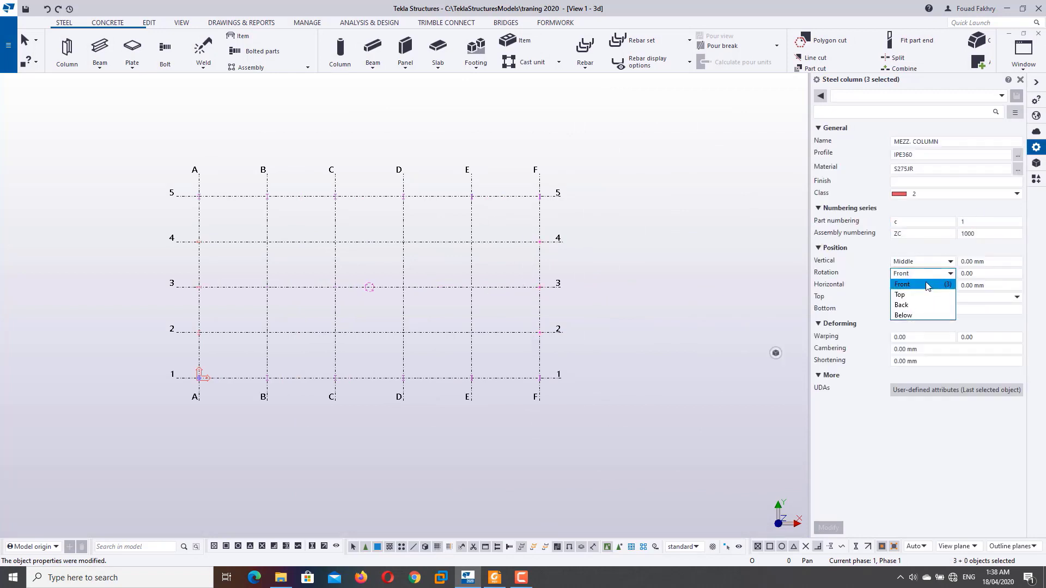
{"action": "left_click", "coordinate": [926, 285]}
{"action": "scroll", "coordinate": [603, 428], "scroll_direction": "down", "scroll_amount": 1}
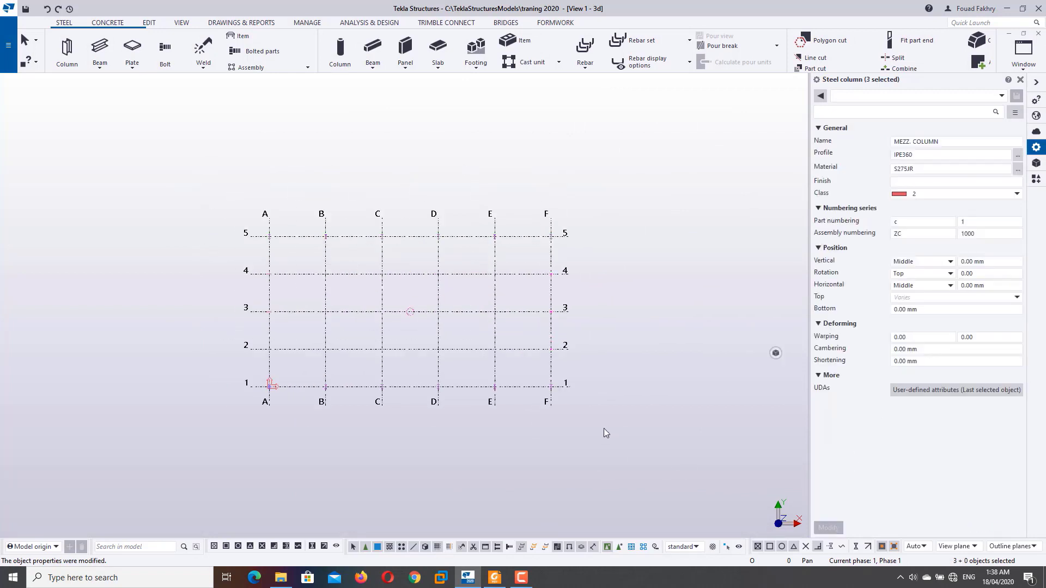
{"action": "left_click", "coordinate": [659, 439]}
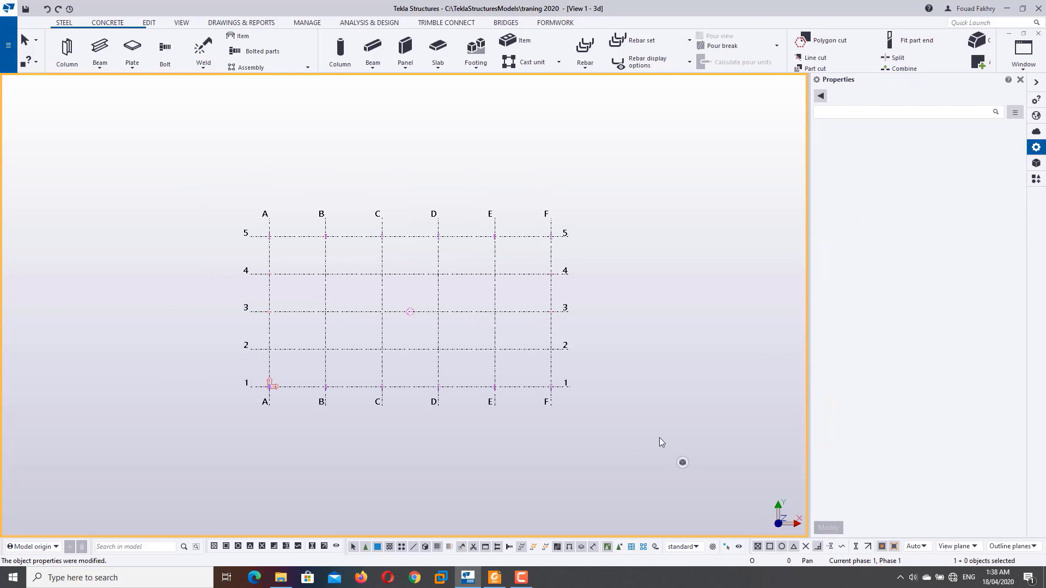
{"action": "key", "text": "ctrl+p"}
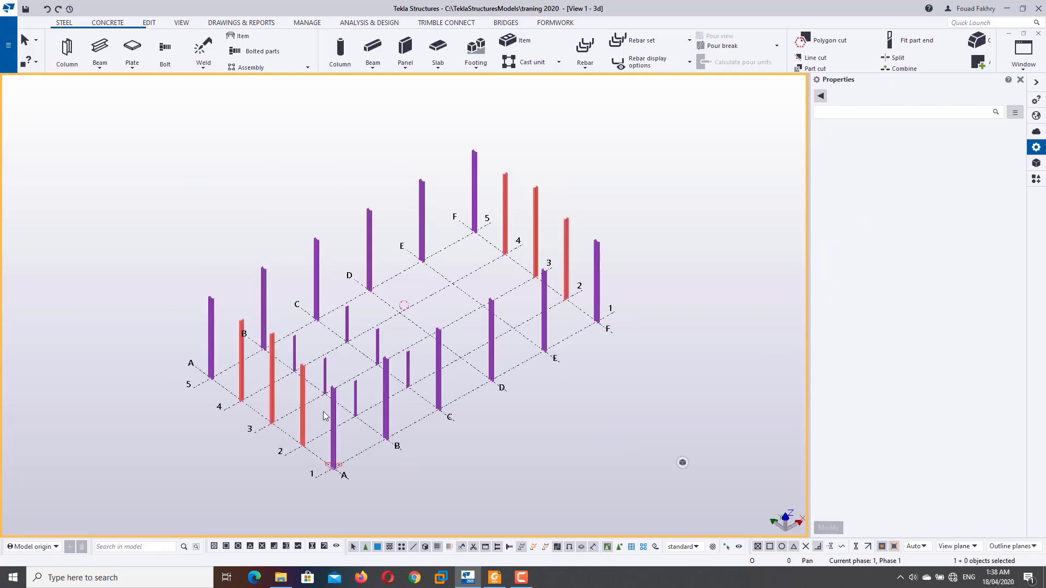
Give the red A-2 column a Top rotation
{"action": "scroll", "coordinate": [294, 436], "scroll_direction": "up", "scroll_amount": 2}
{"action": "scroll", "coordinate": [277, 424], "scroll_direction": "up", "scroll_amount": 2}
{"action": "scroll", "coordinate": [277, 423], "scroll_direction": "up", "scroll_amount": 2}
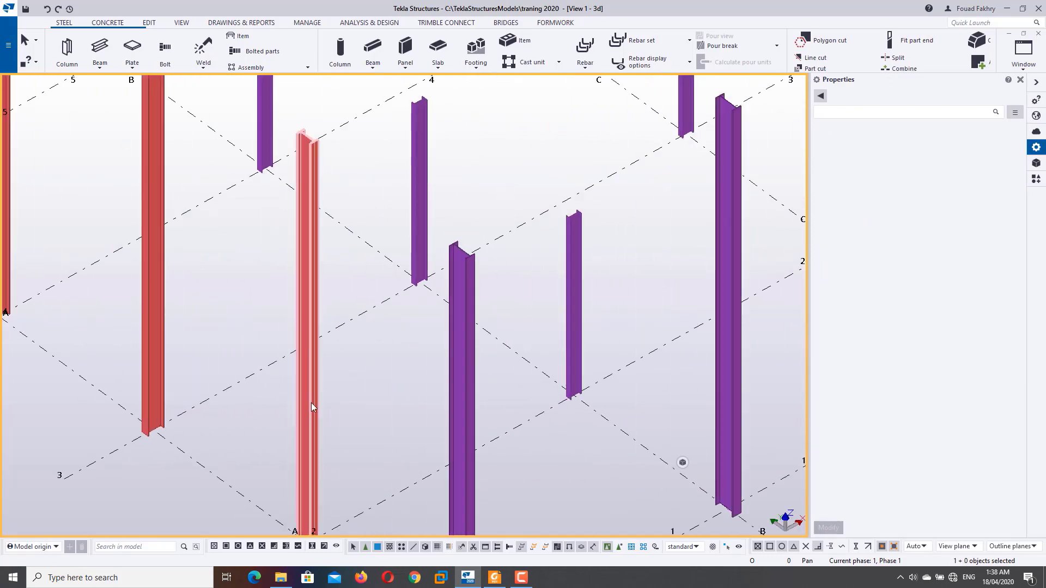
{"action": "scroll", "coordinate": [312, 403], "scroll_direction": "down", "scroll_amount": 3}
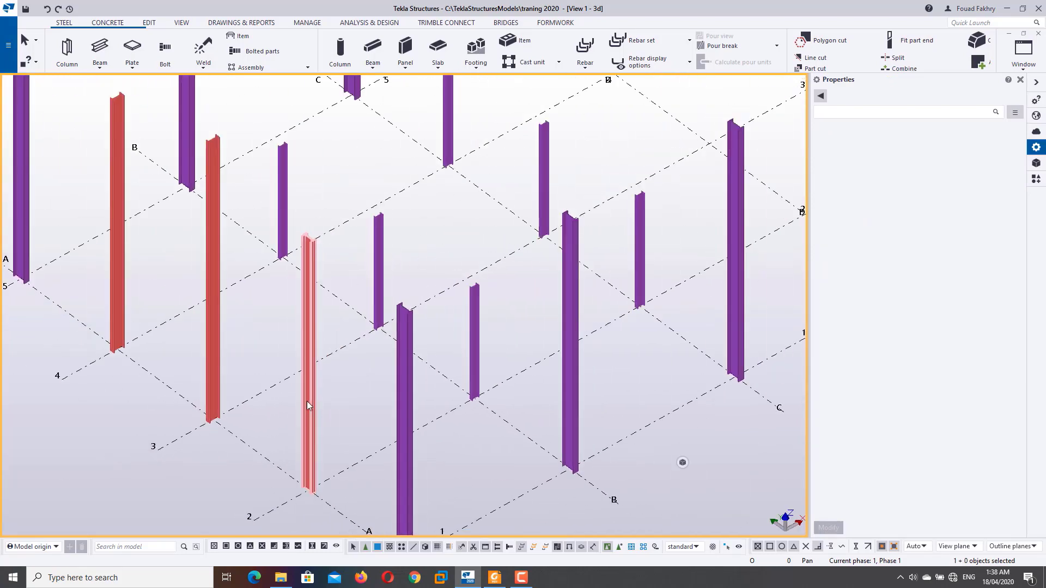
{"action": "left_click", "coordinate": [307, 346]}
{"action": "left_click", "coordinate": [921, 275]}
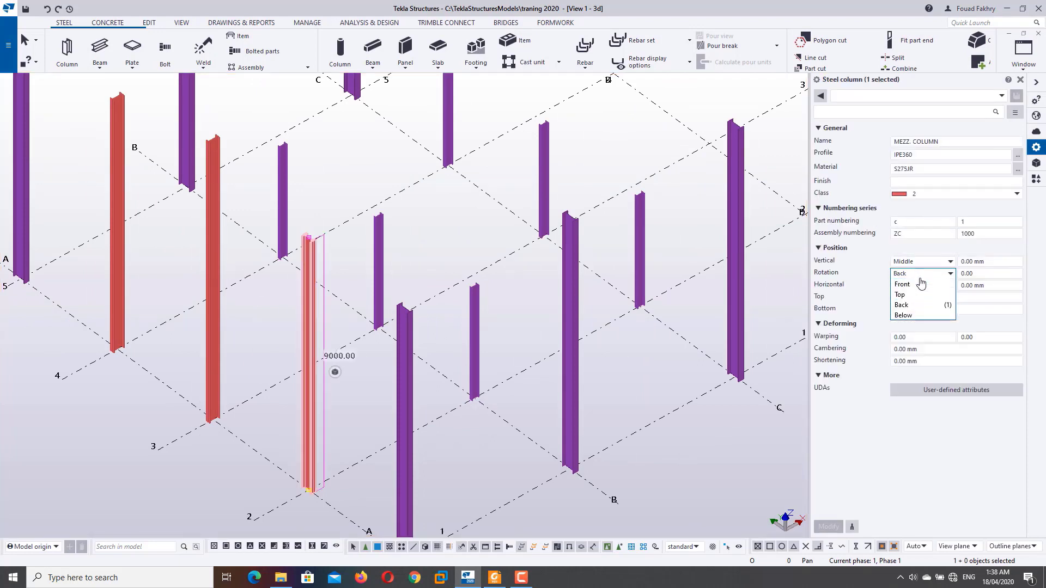
{"action": "left_click", "coordinate": [921, 297]}
{"action": "left_click", "coordinate": [829, 526]}
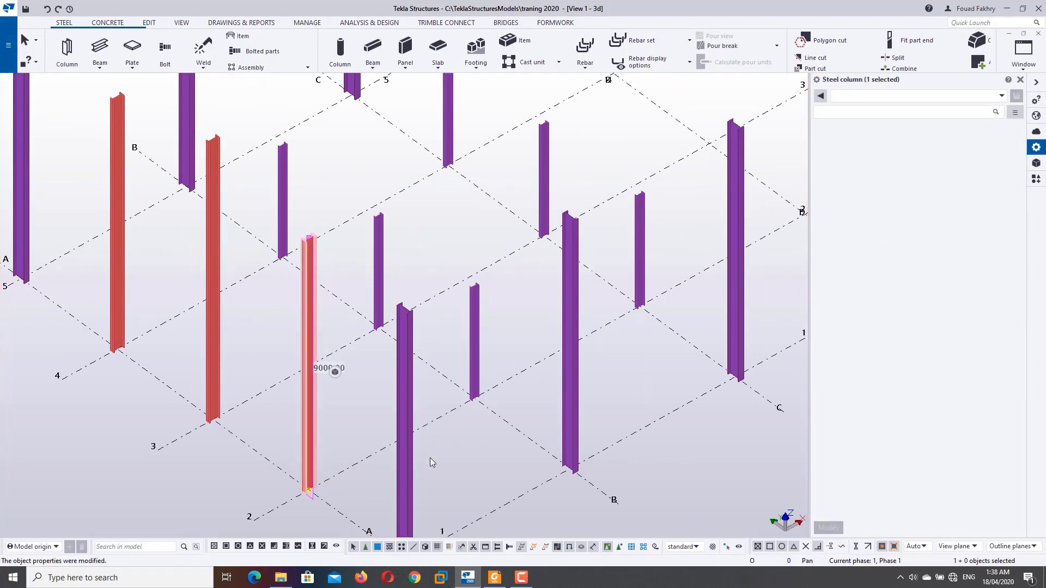
Pan and zoom the 3D model to review the columns on grids D–F
{"action": "scroll", "coordinate": [228, 335], "scroll_direction": "down", "scroll_amount": 2}
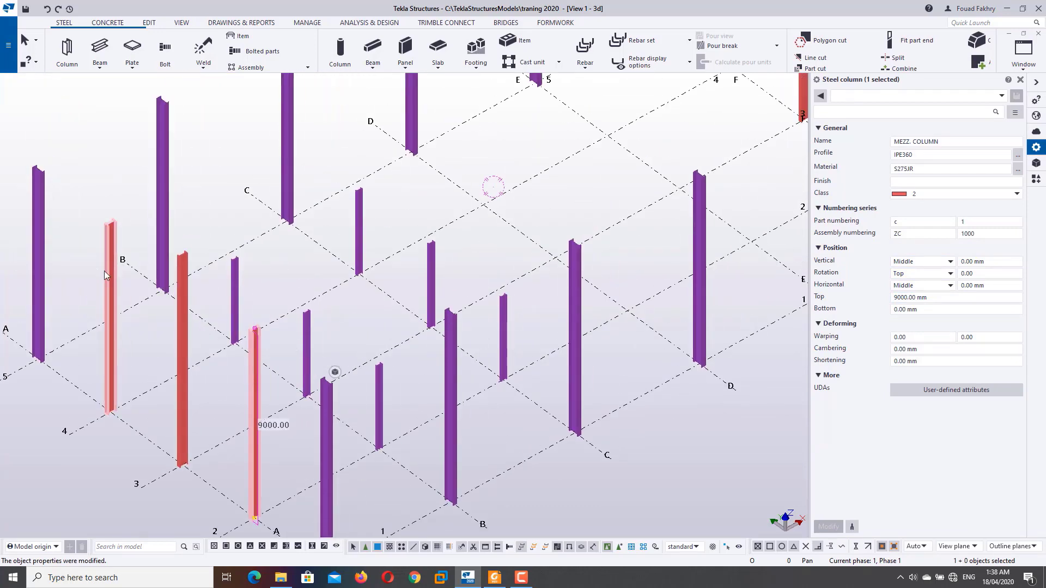
{"action": "scroll", "coordinate": [609, 201], "scroll_direction": "down", "scroll_amount": 1}
{"action": "middle_click_drag", "start_coordinate": [657, 180], "coordinate": [580, 299]}
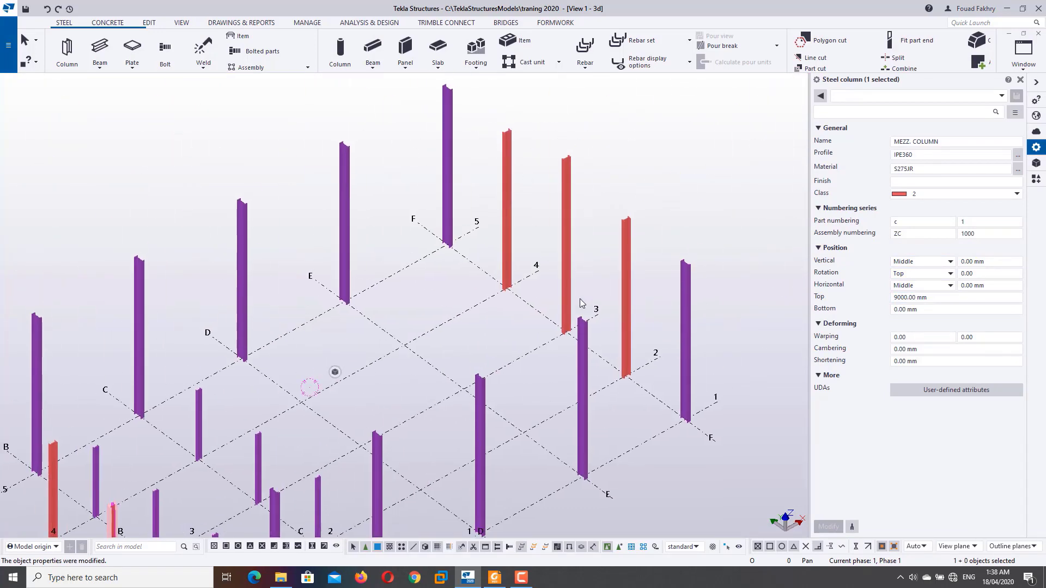
{"action": "scroll", "coordinate": [616, 268], "scroll_direction": "up", "scroll_amount": 3}
{"action": "scroll", "coordinate": [646, 266], "scroll_direction": "up", "scroll_amount": 1}
{"action": "scroll", "coordinate": [645, 260], "scroll_direction": "down", "scroll_amount": 3}
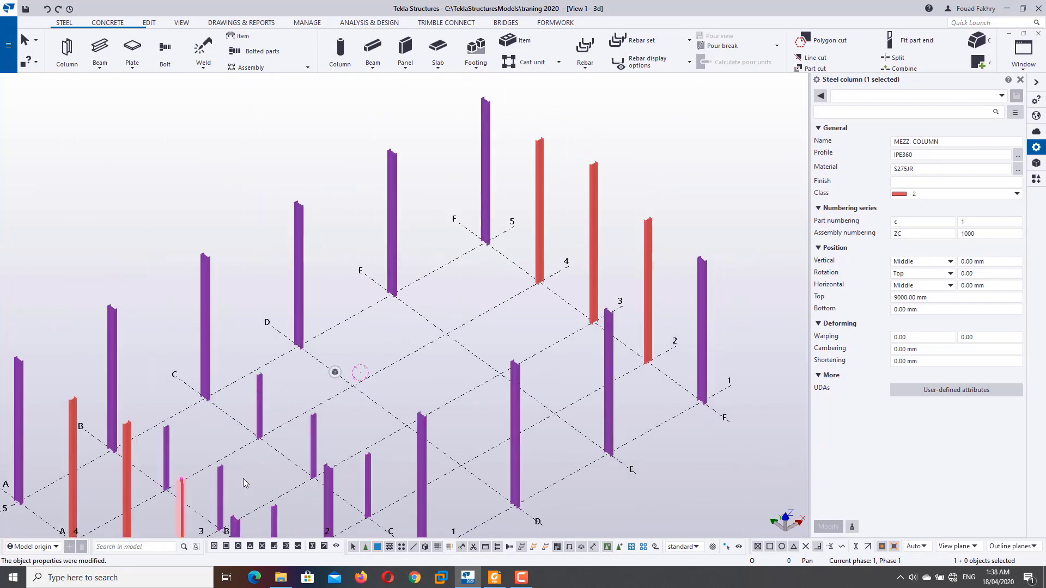
{"action": "middle_click_drag", "start_coordinate": [421, 536], "coordinate": [548, 441]}
{"action": "scroll", "coordinate": [549, 442], "scroll_direction": "up", "scroll_amount": 3}
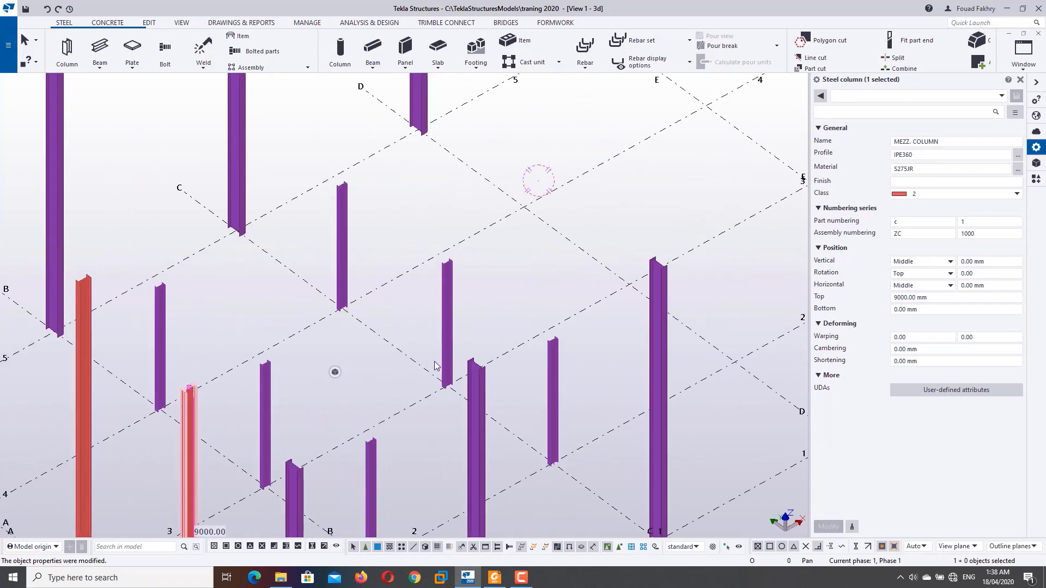
{"action": "scroll", "coordinate": [490, 393], "scroll_direction": "up", "scroll_amount": 2}
{"action": "scroll", "coordinate": [459, 367], "scroll_direction": "down", "scroll_amount": 2}
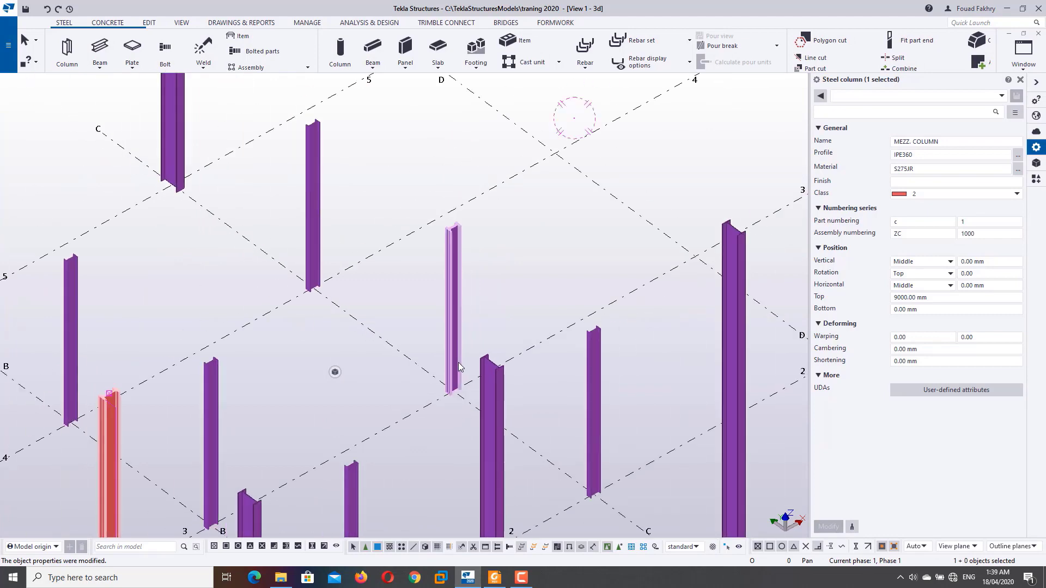
{"action": "scroll", "coordinate": [416, 360], "scroll_direction": "down", "scroll_amount": 1}
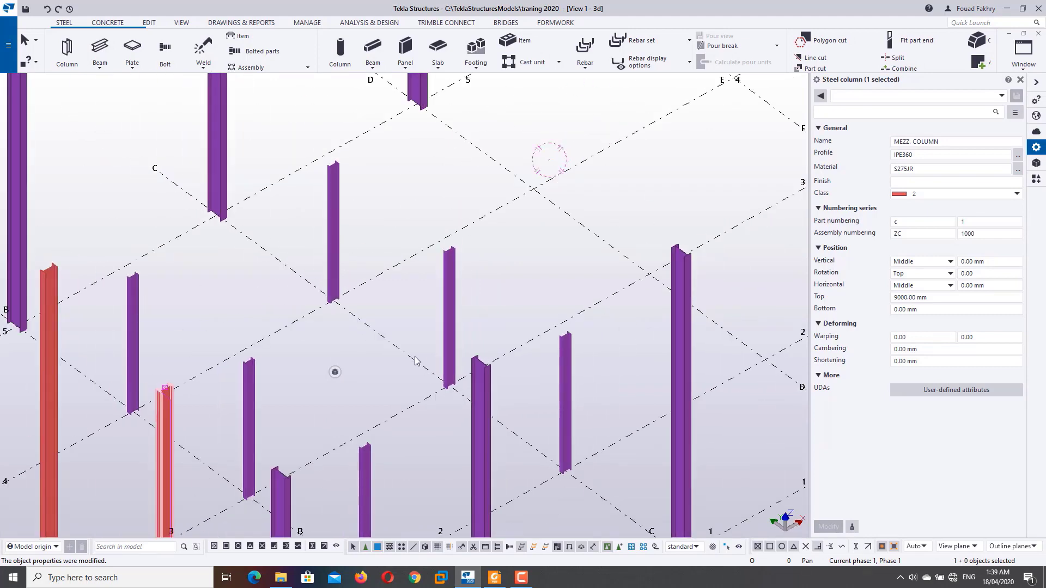
{"action": "scroll", "coordinate": [490, 384], "scroll_direction": "down", "scroll_amount": 1}
{"action": "scroll", "coordinate": [568, 408], "scroll_direction": "up", "scroll_amount": 1}
{"action": "scroll", "coordinate": [470, 357], "scroll_direction": "down", "scroll_amount": 1}
{"action": "scroll", "coordinate": [365, 414], "scroll_direction": "up", "scroll_amount": 1}
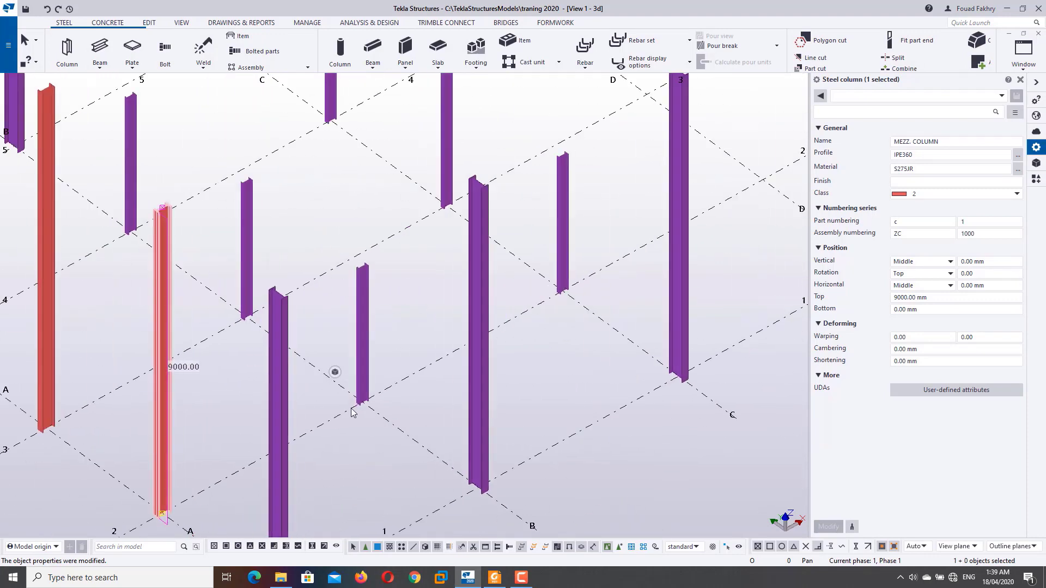
{"action": "scroll", "coordinate": [351, 413], "scroll_direction": "up", "scroll_amount": 1}
{"action": "scroll", "coordinate": [490, 305], "scroll_direction": "down", "scroll_amount": 1}
{"action": "scroll", "coordinate": [484, 201], "scroll_direction": "down", "scroll_amount": 1}
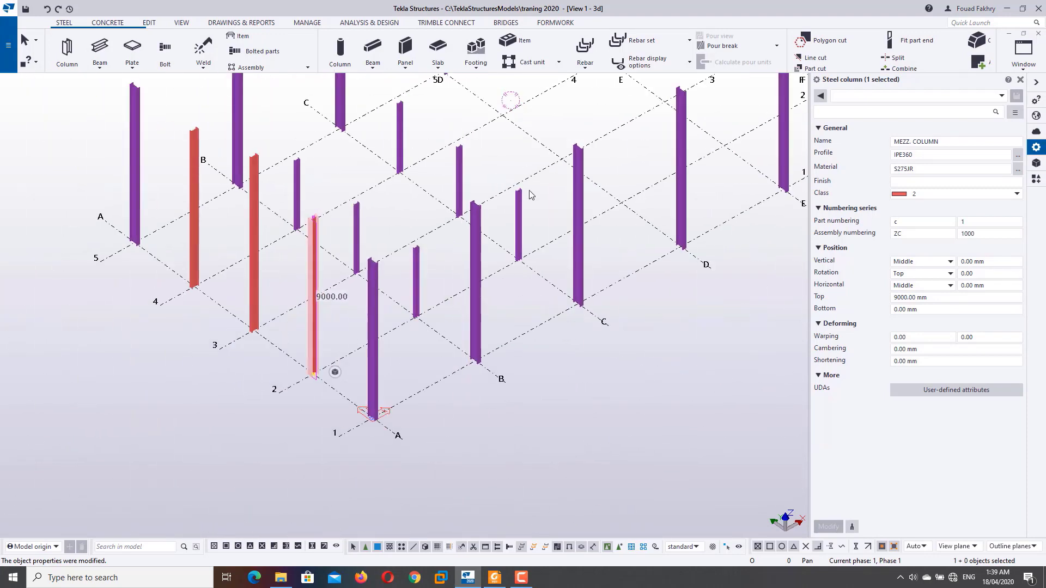
{"action": "middle_click_drag", "start_coordinate": [535, 308], "coordinate": [536, 389]}
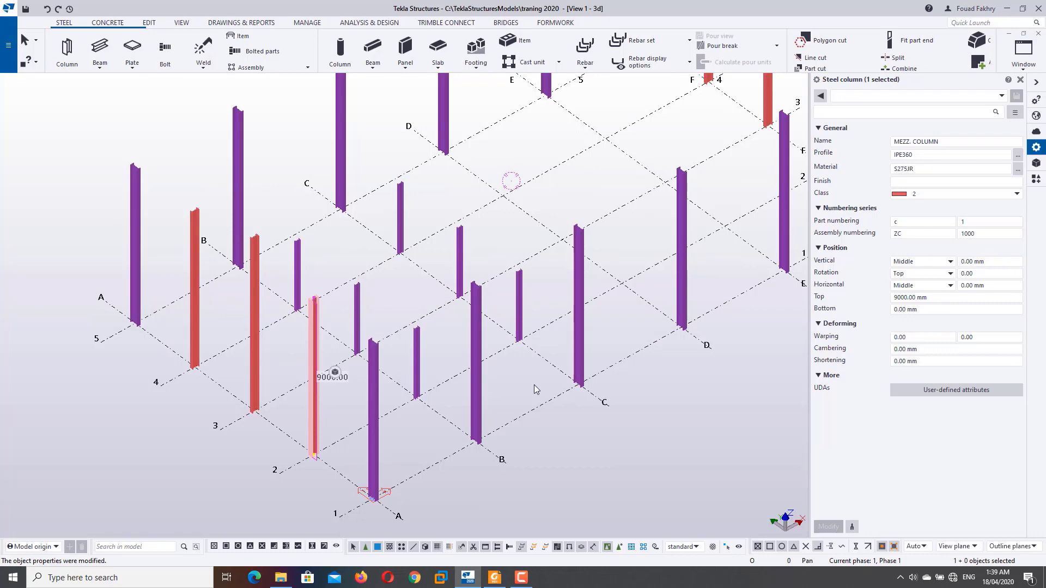
In plan view, set the six B–C / 2–4 columns to Front rotation
{"action": "key", "text": "ctrl+p"}
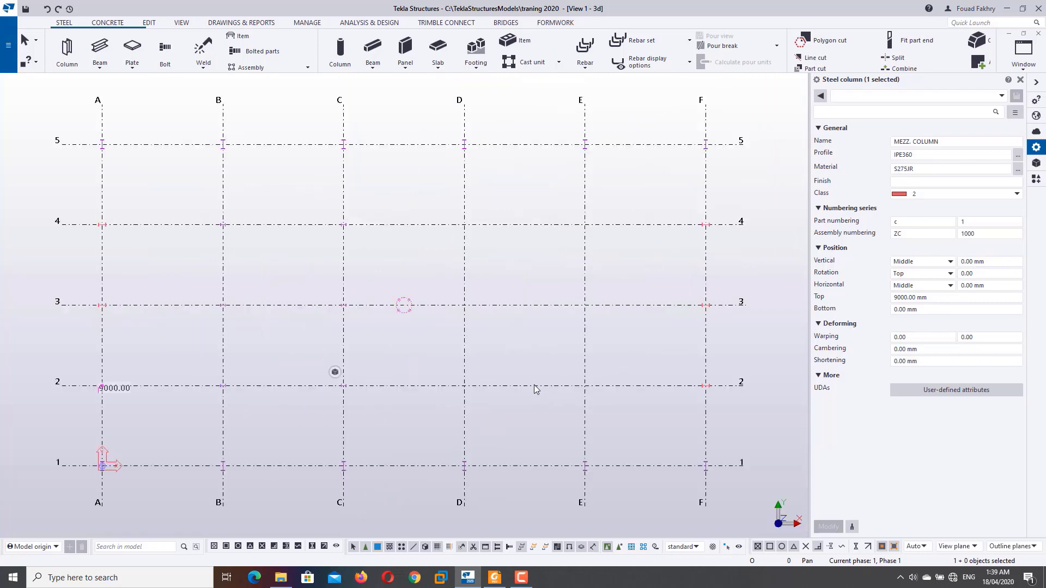
{"action": "scroll", "coordinate": [312, 246], "scroll_direction": "up", "scroll_amount": 2}
{"action": "scroll", "coordinate": [311, 246], "scroll_direction": "up", "scroll_amount": 1}
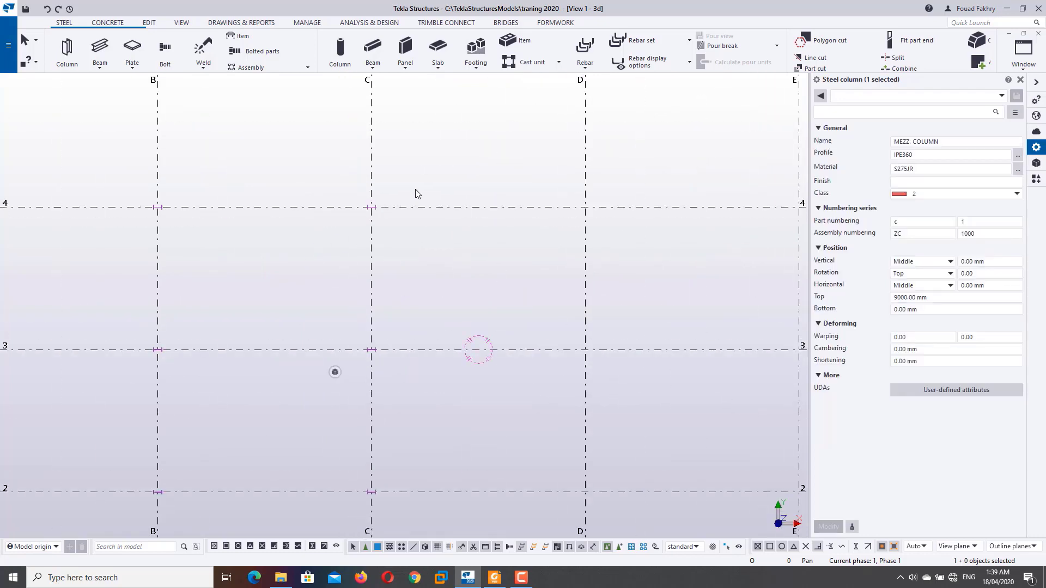
{"action": "mouse_move", "coordinate": [416, 187]}
{"action": "left_mouse_down"}
{"action": "mouse_move", "coordinate": [241, 407]}
{"action": "mouse_move", "coordinate": [139, 561]}
{"action": "left_mouse_up"}
{"action": "scroll", "coordinate": [233, 427], "scroll_direction": "down", "scroll_amount": 2}
{"action": "scroll", "coordinate": [233, 427], "scroll_direction": "down", "scroll_amount": 1}
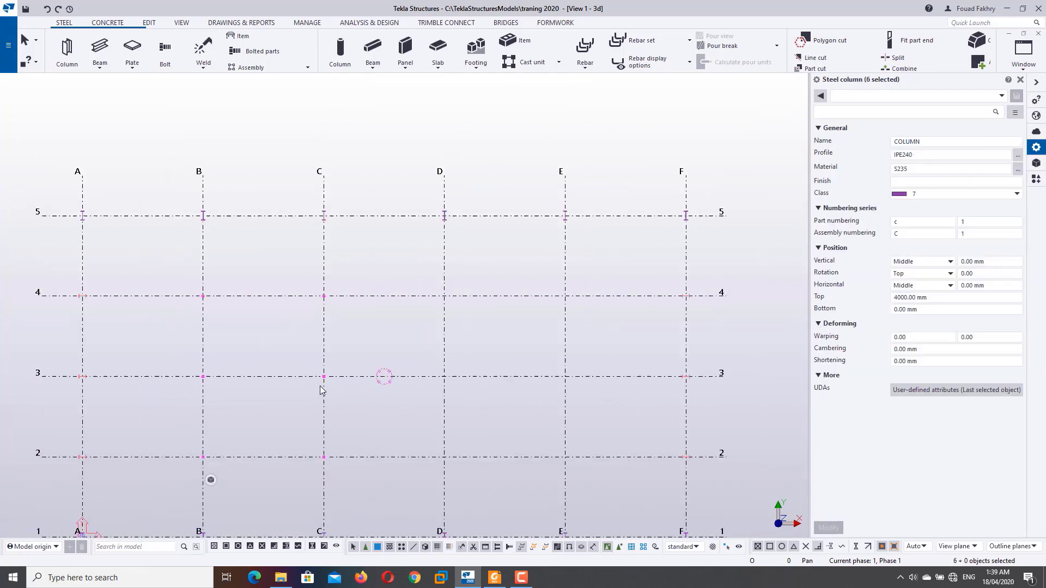
{"action": "scroll", "coordinate": [341, 399], "scroll_direction": "up", "scroll_amount": 1}
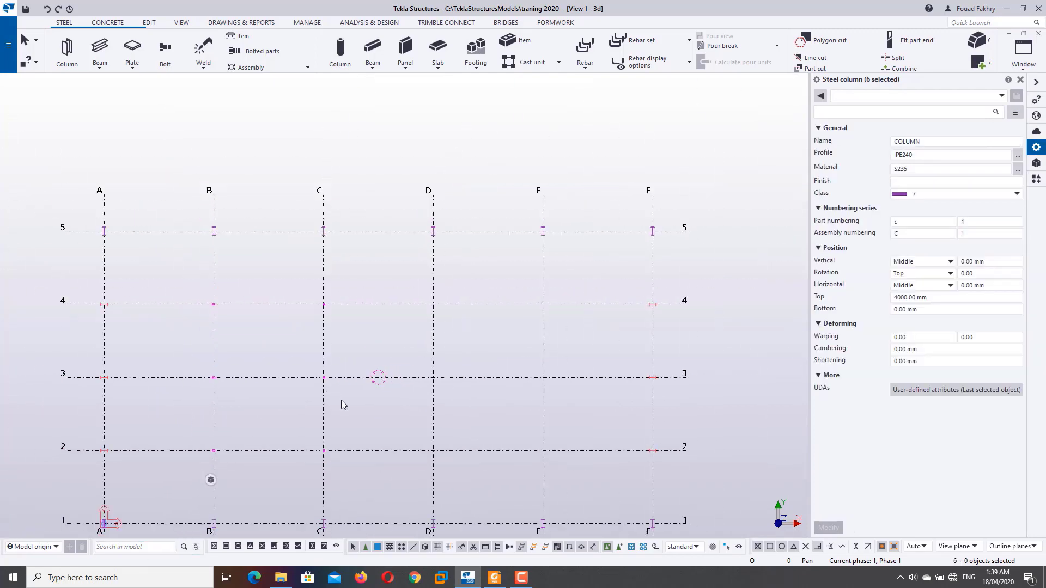
{"action": "left_click", "coordinate": [949, 275]}
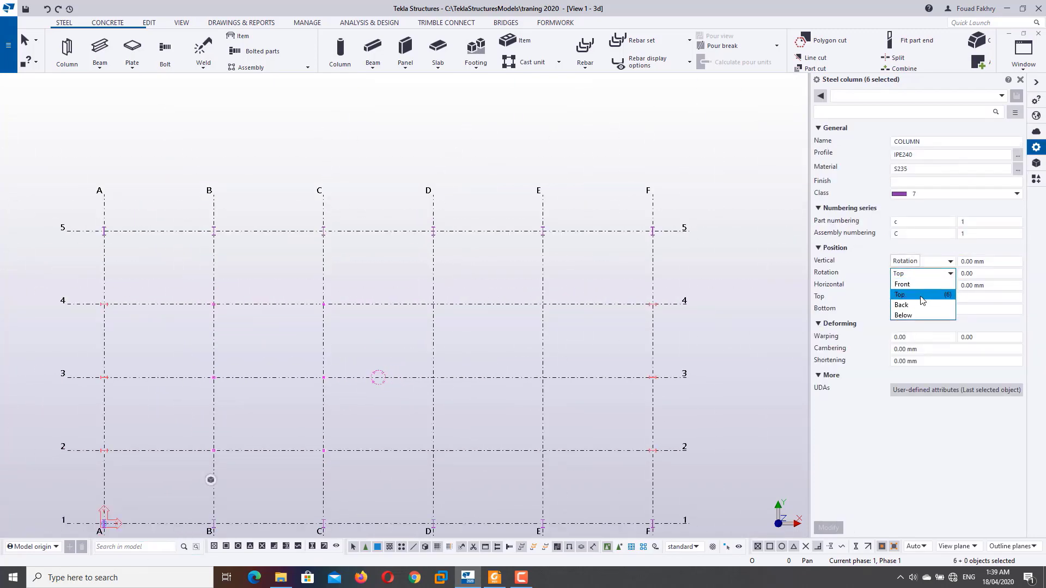
{"action": "left_click", "coordinate": [923, 284]}
{"action": "left_click", "coordinate": [828, 527]}
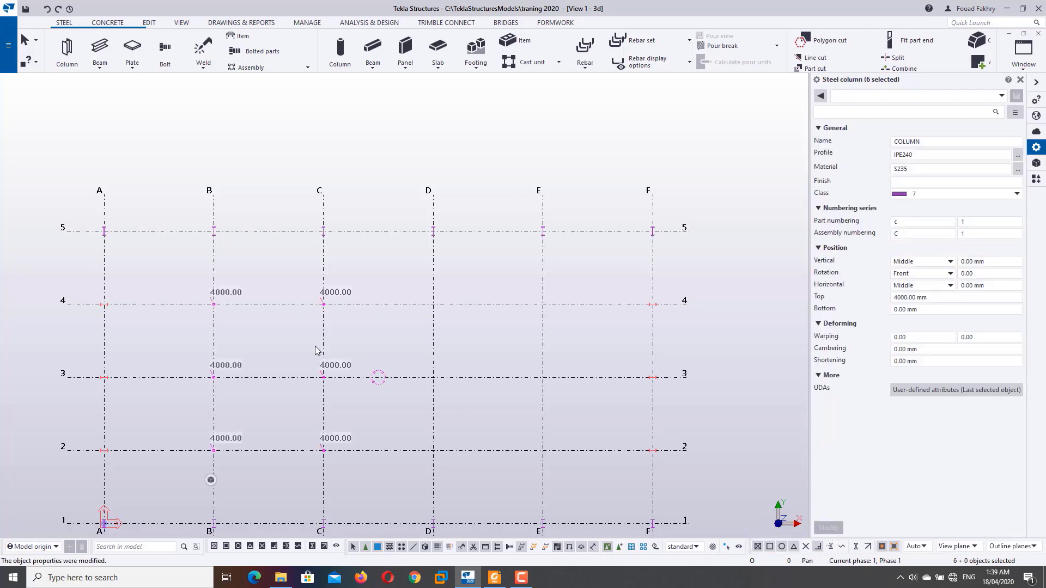
{"action": "scroll", "coordinate": [218, 311], "scroll_direction": "up", "scroll_amount": 2}
{"action": "scroll", "coordinate": [218, 310], "scroll_direction": "up", "scroll_amount": 2}
{"action": "scroll", "coordinate": [303, 342], "scroll_direction": "down", "scroll_amount": 4}
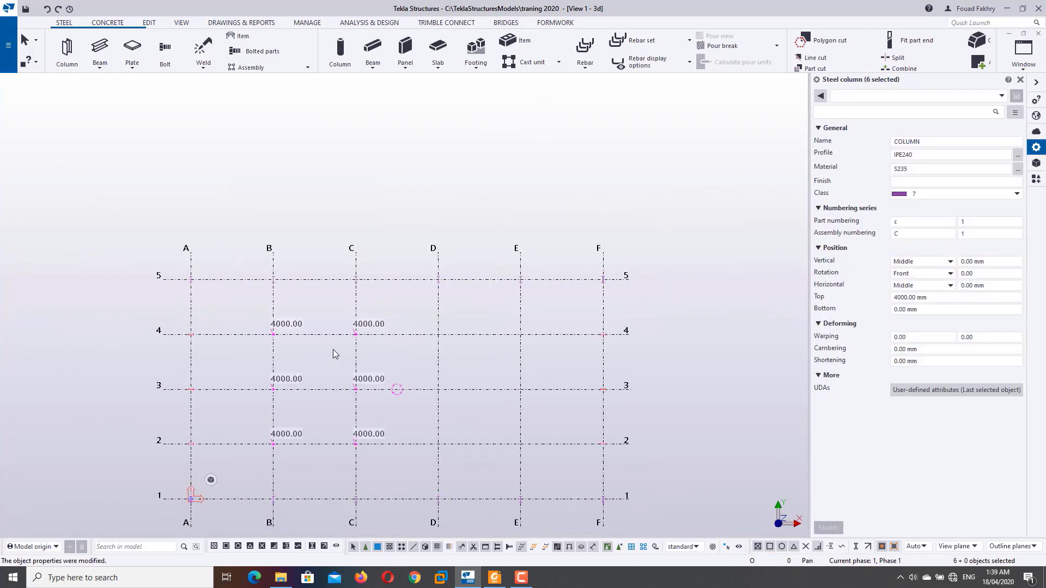
{"action": "key", "text": "ctrl+p"}
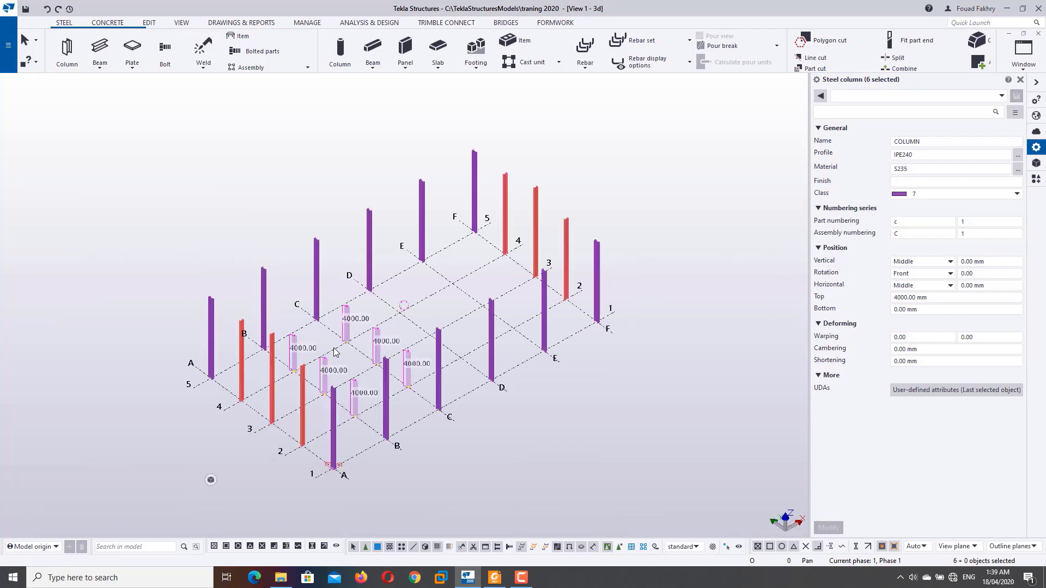
{"action": "left_click", "coordinate": [488, 443]}
{"action": "scroll", "coordinate": [326, 419], "scroll_direction": "up", "scroll_amount": 2}
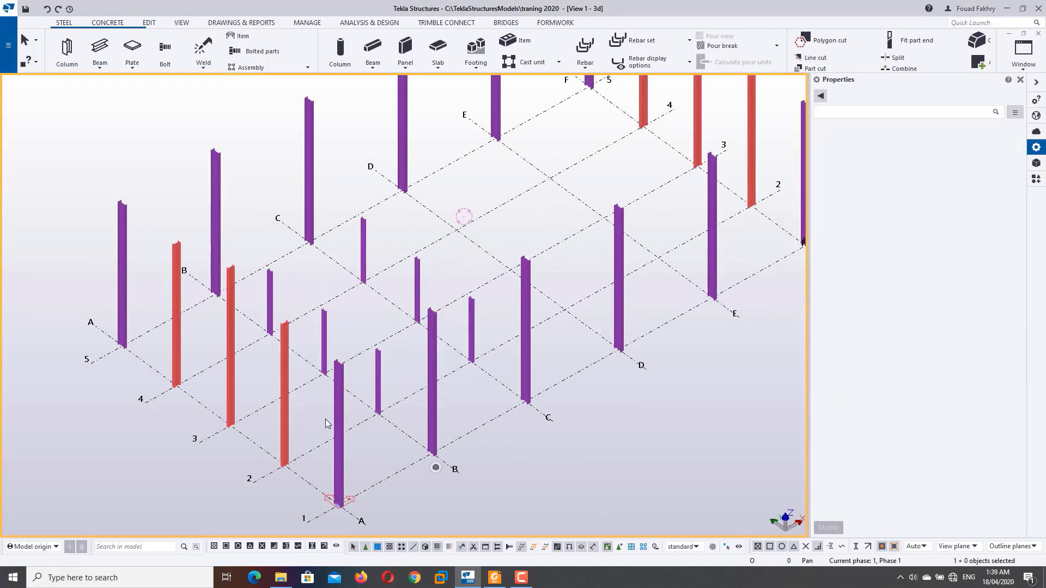
{"action": "scroll", "coordinate": [327, 420], "scroll_direction": "up", "scroll_amount": 2}
{"action": "scroll", "coordinate": [327, 417], "scroll_direction": "up", "scroll_amount": 1}
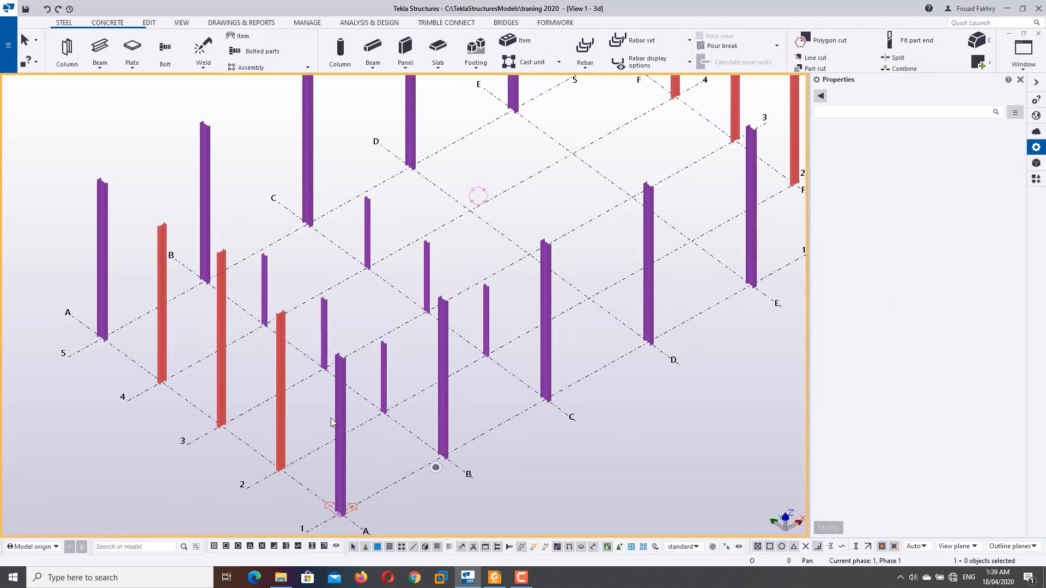